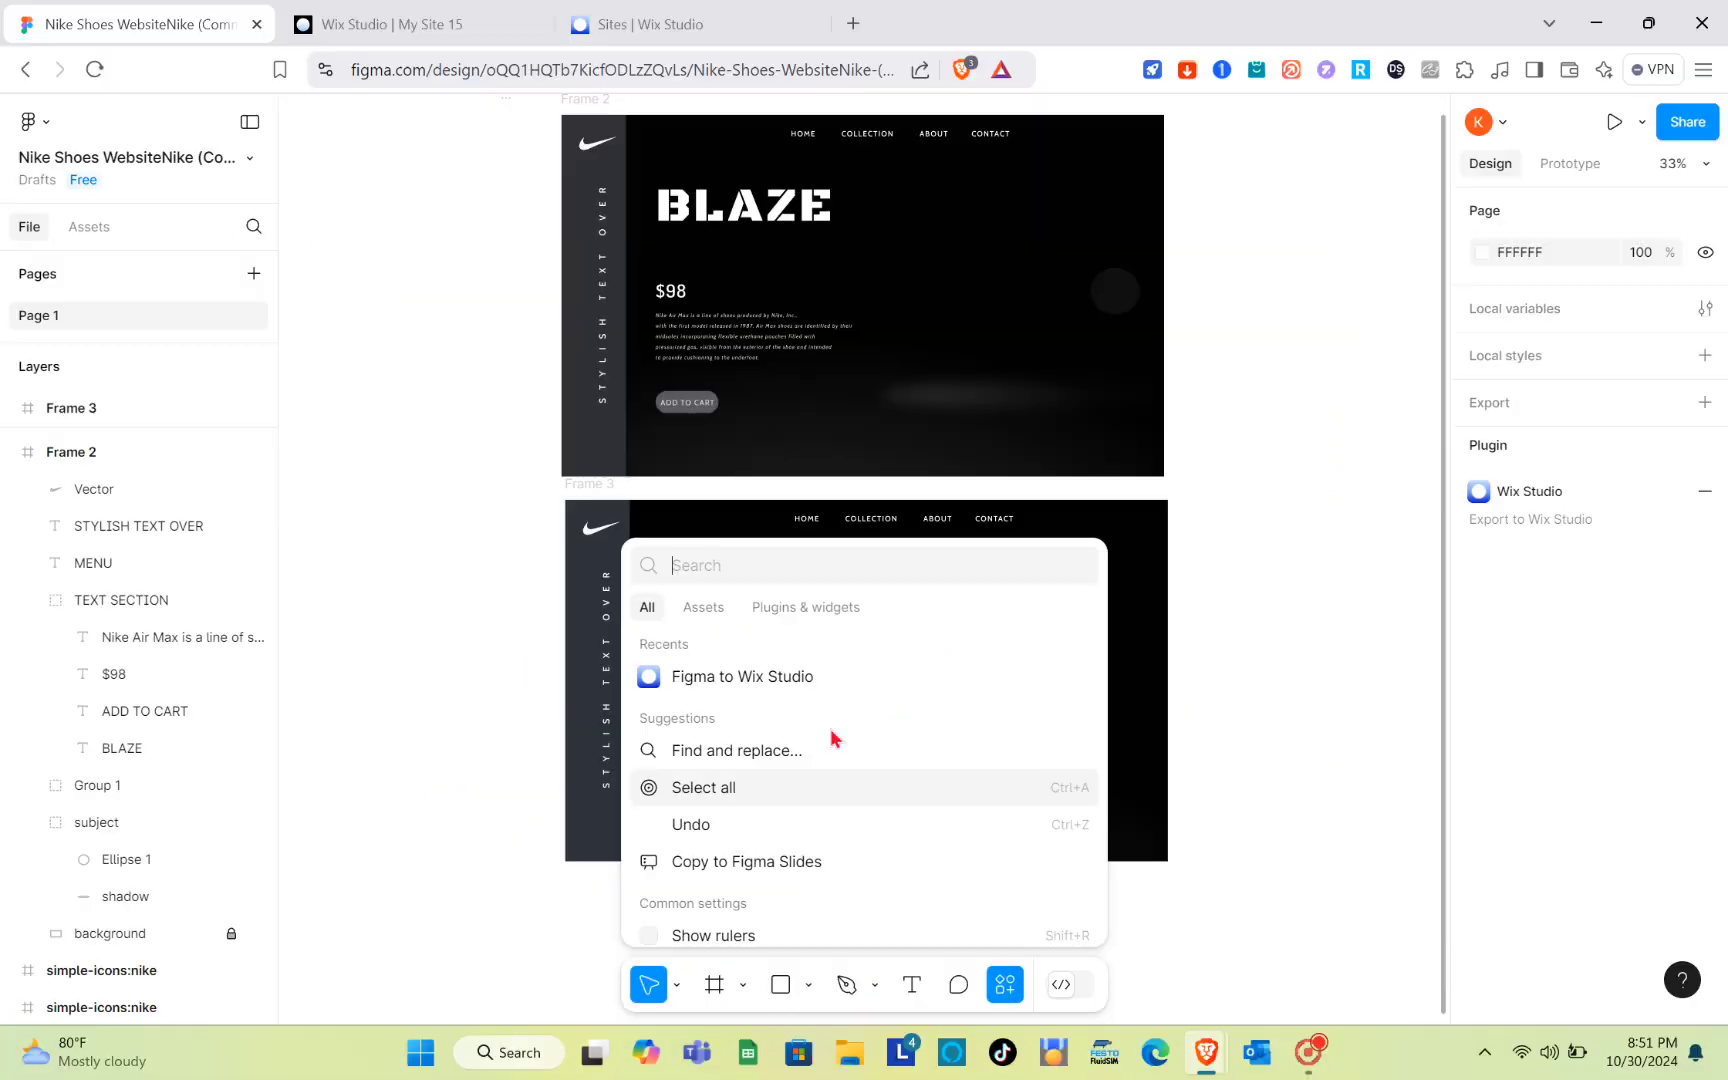
Step: Run the Figma to Wix Studio plugin on the Nike shoes design file
click(794, 608)
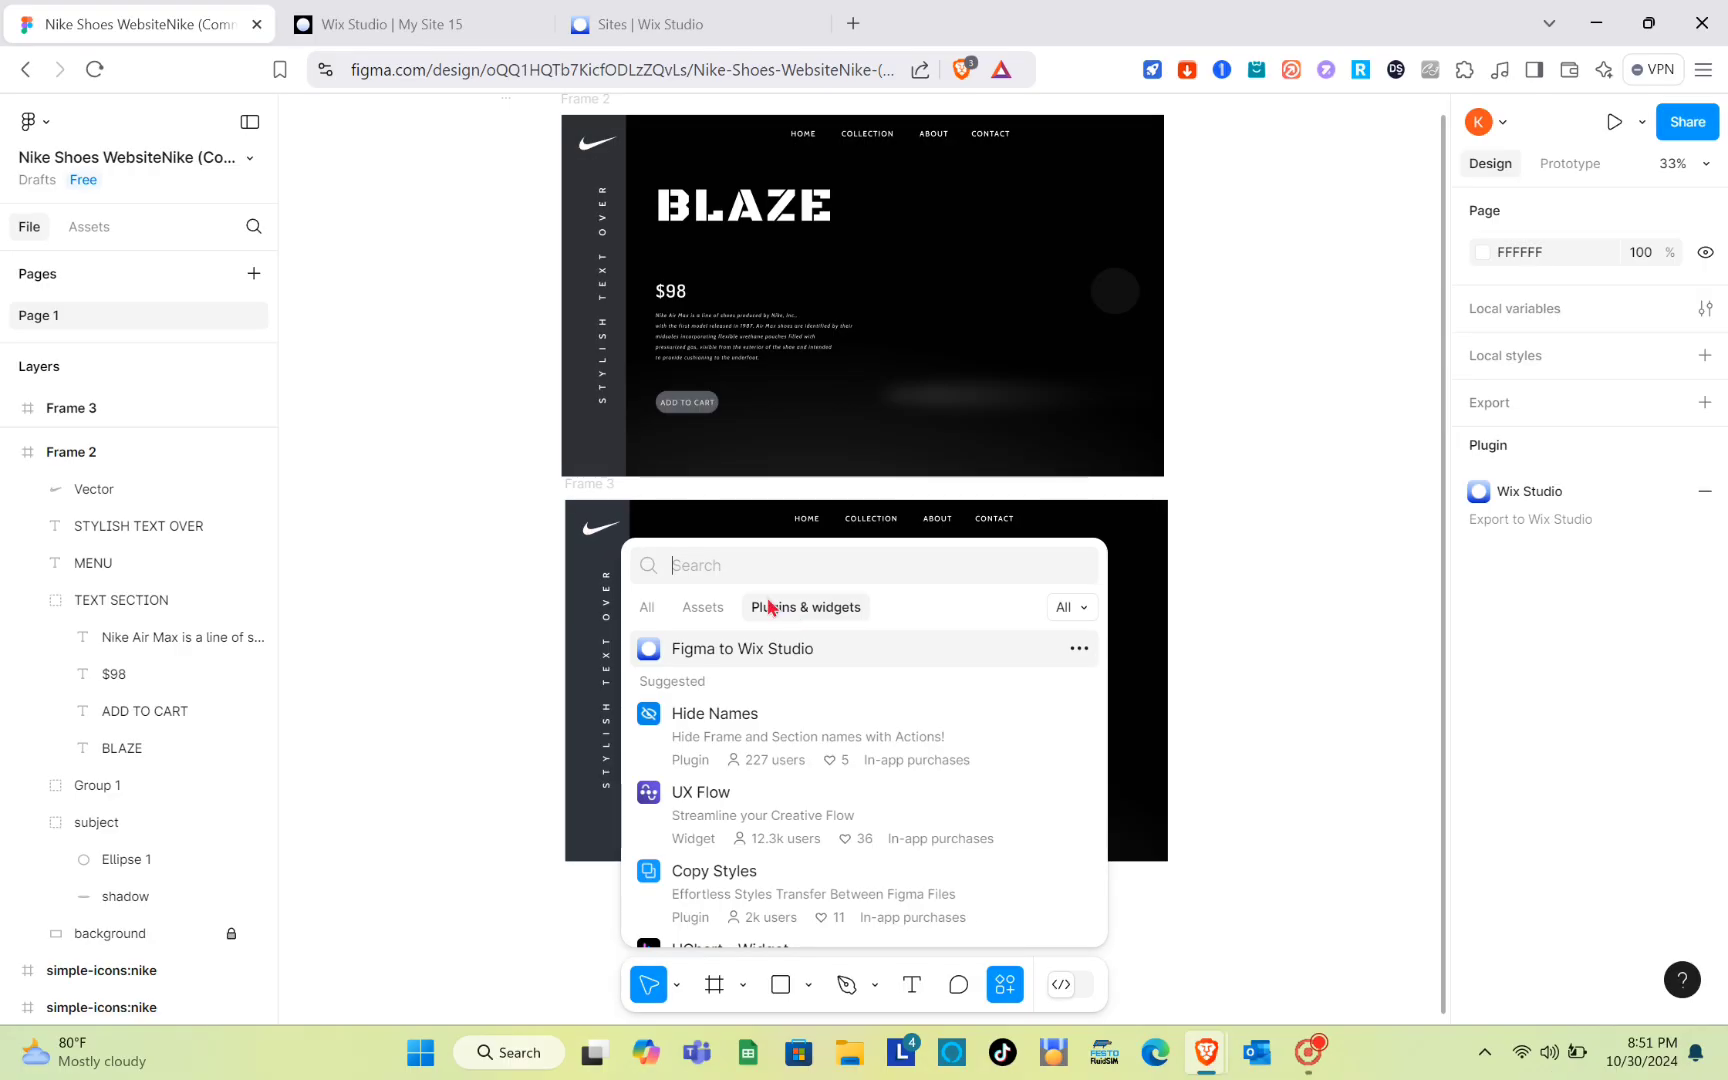
click(771, 658)
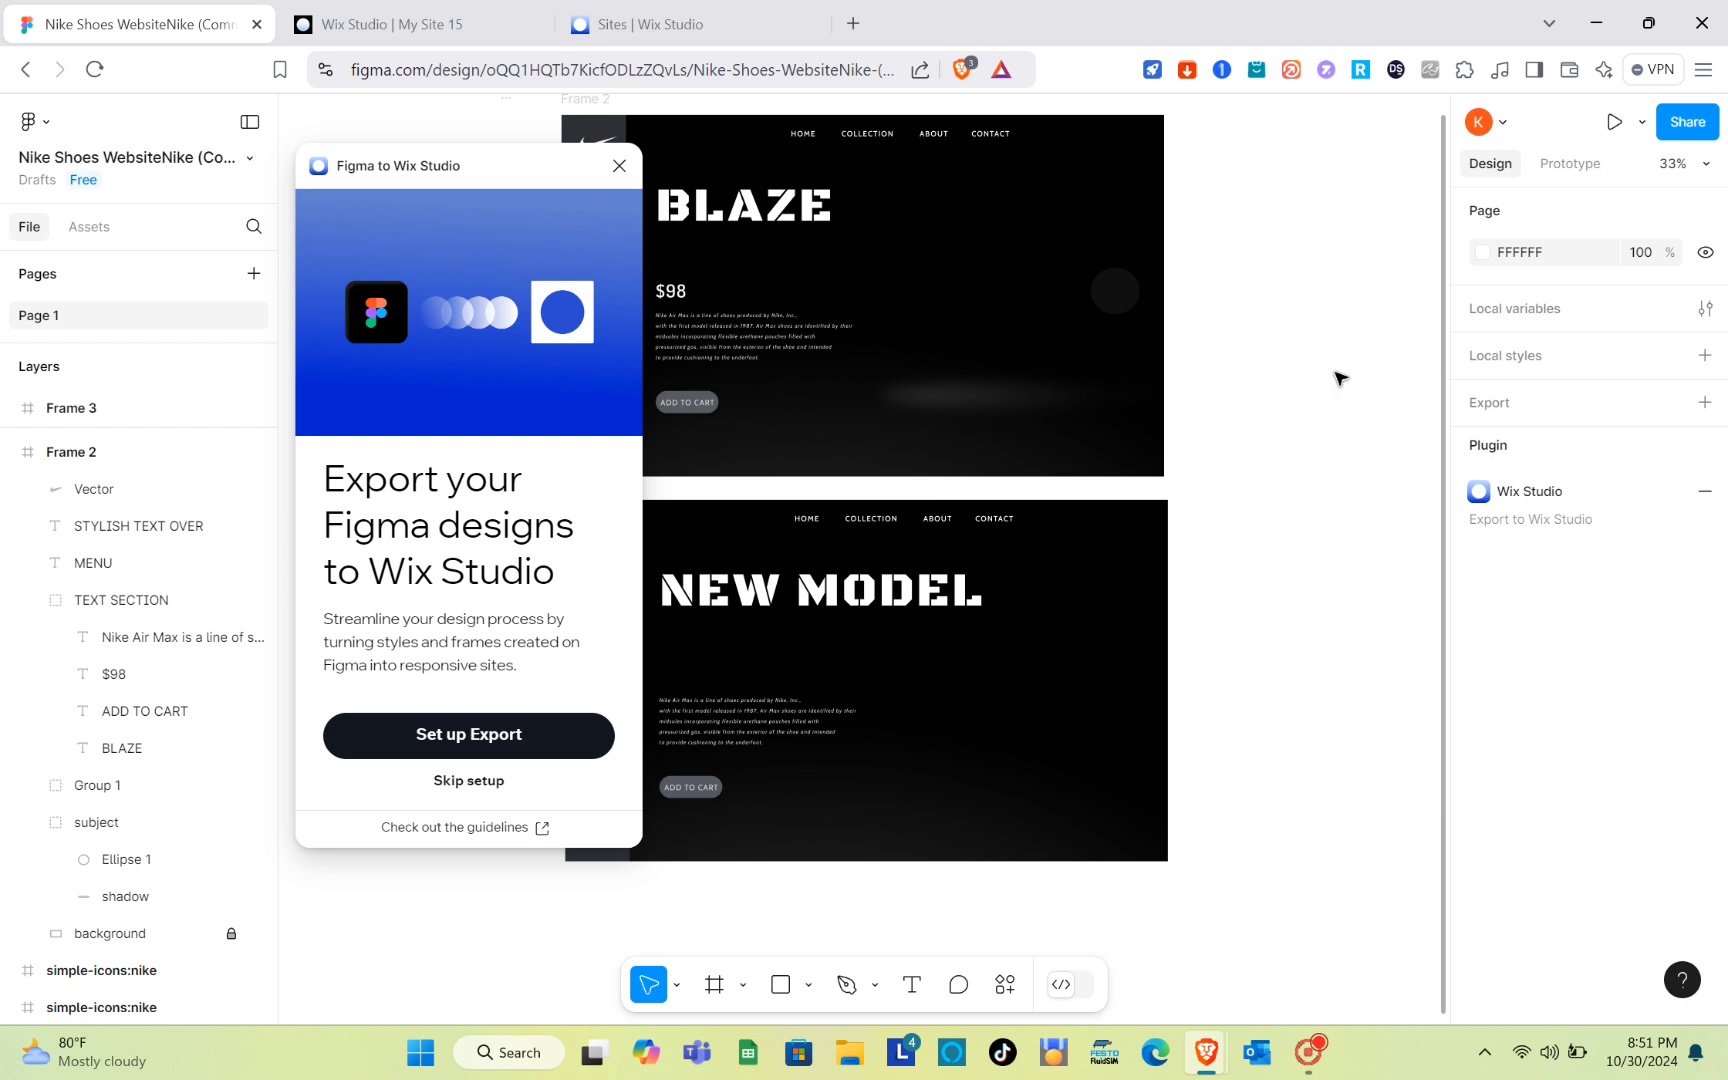
Step: Switch to the Wix Studio editor for My Site 15 and open its Import from Figma tool
click(375, 21)
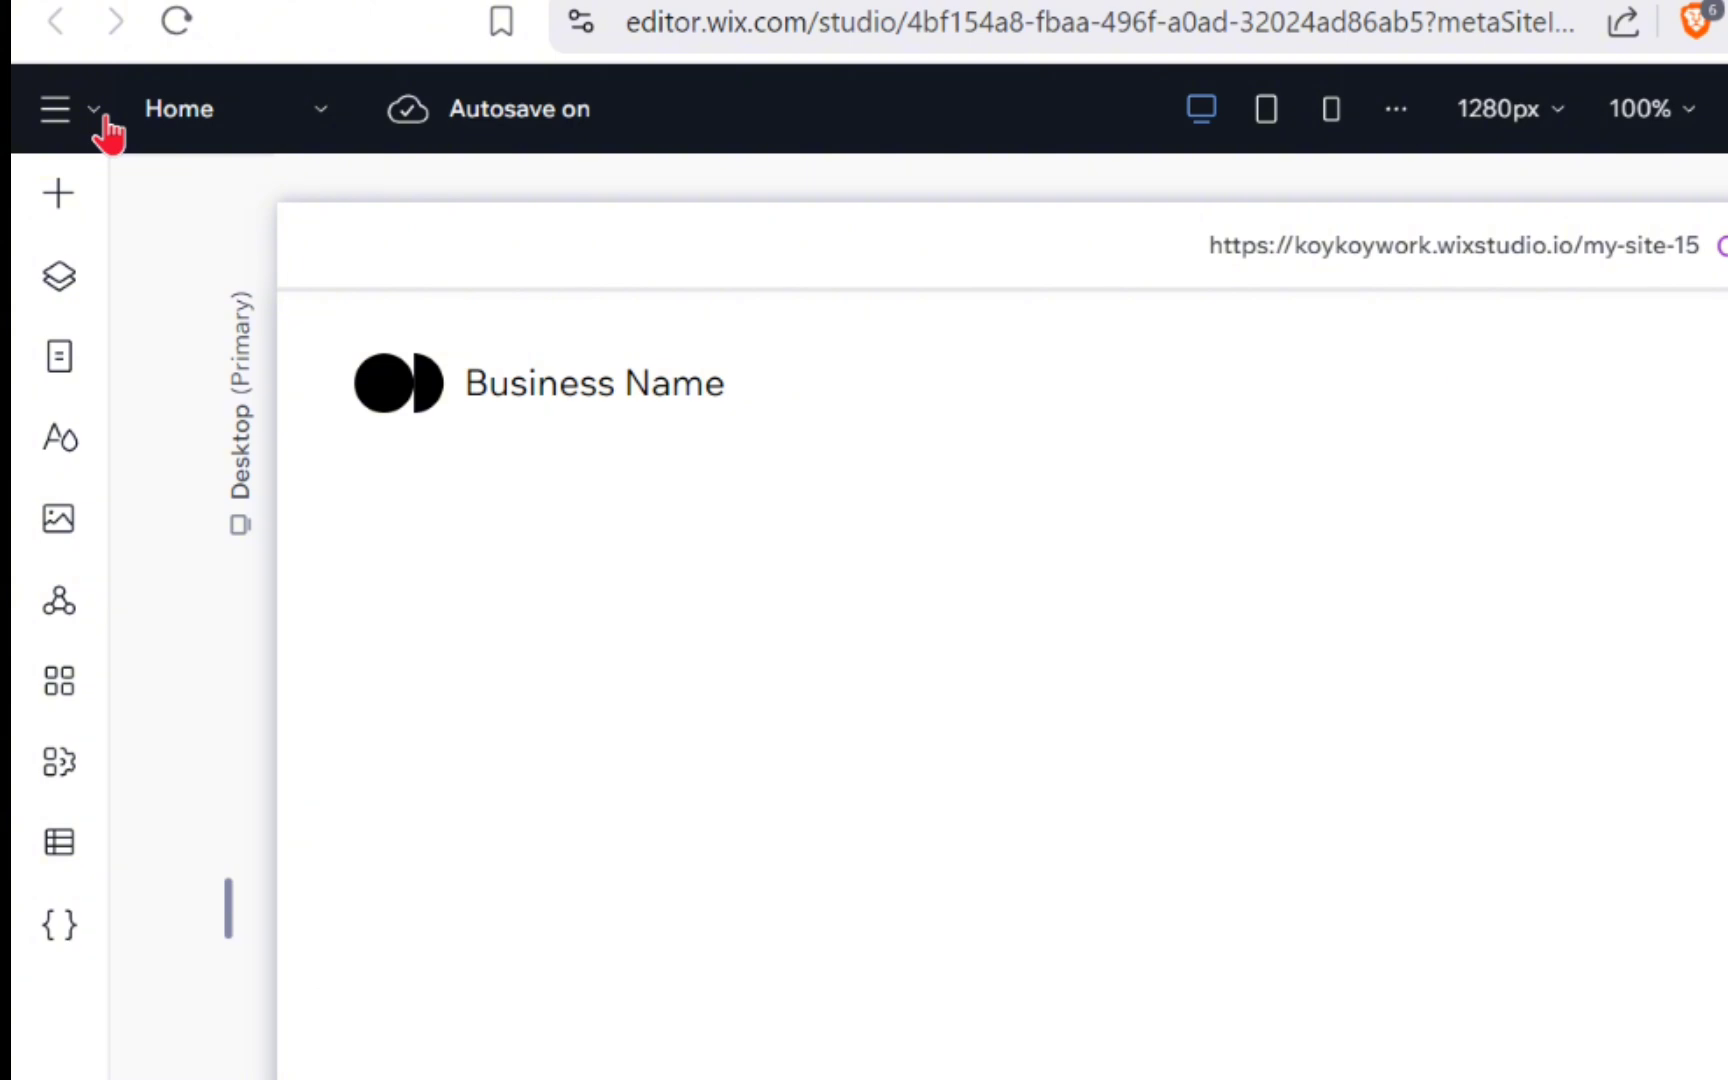
click(104, 118)
mouse_move(315, 372)
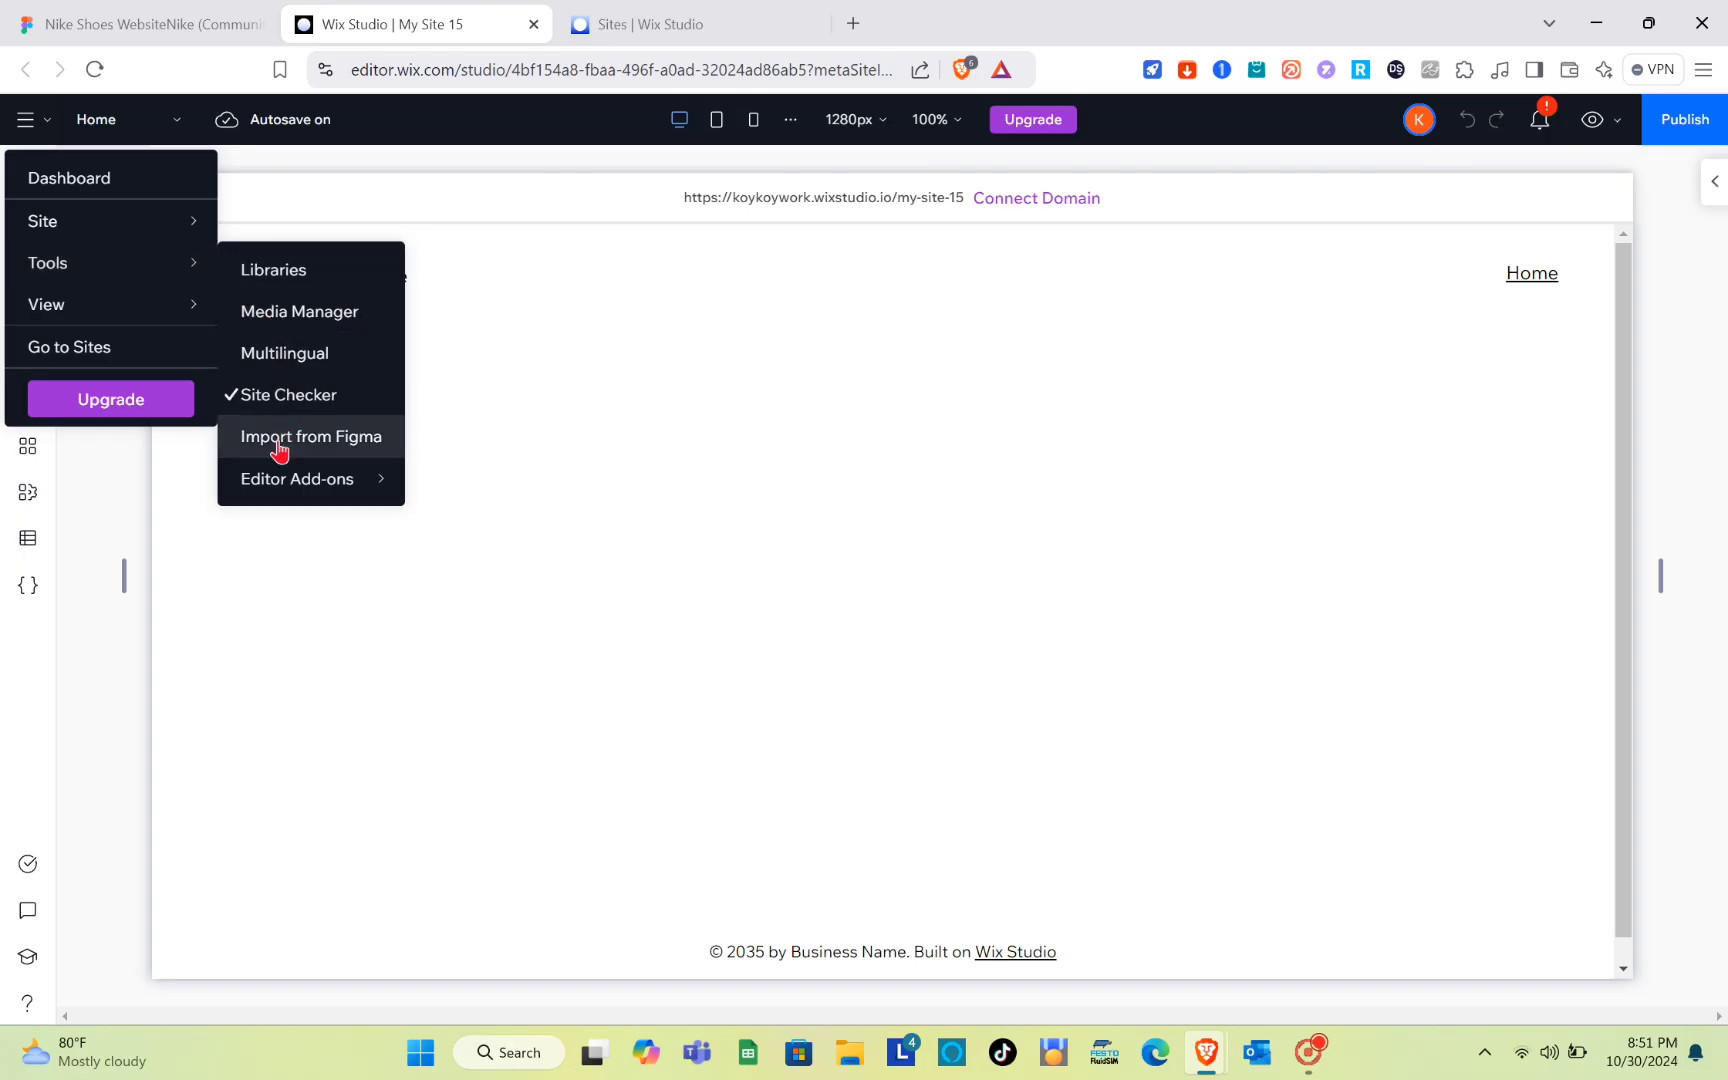
click(279, 447)
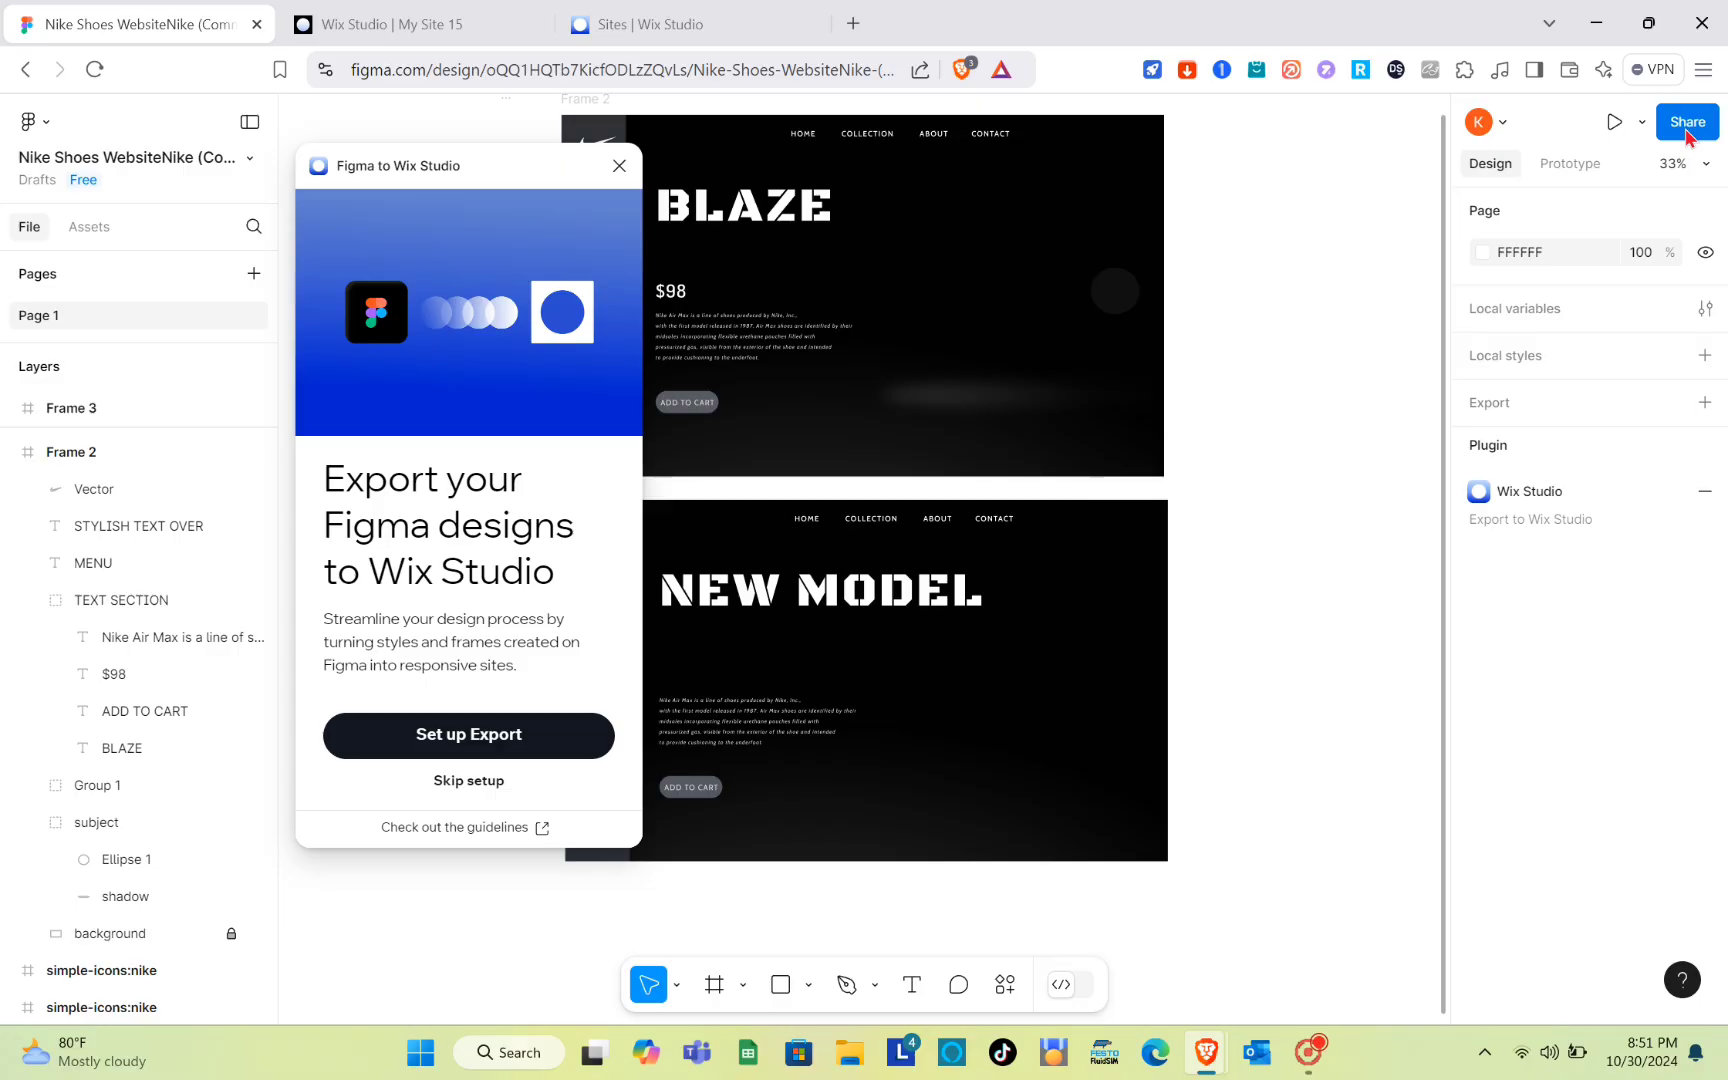
Step: Copy the design file's share link in Figma and connect it as the Figma file in Wix Studio's import
click(1652, 205)
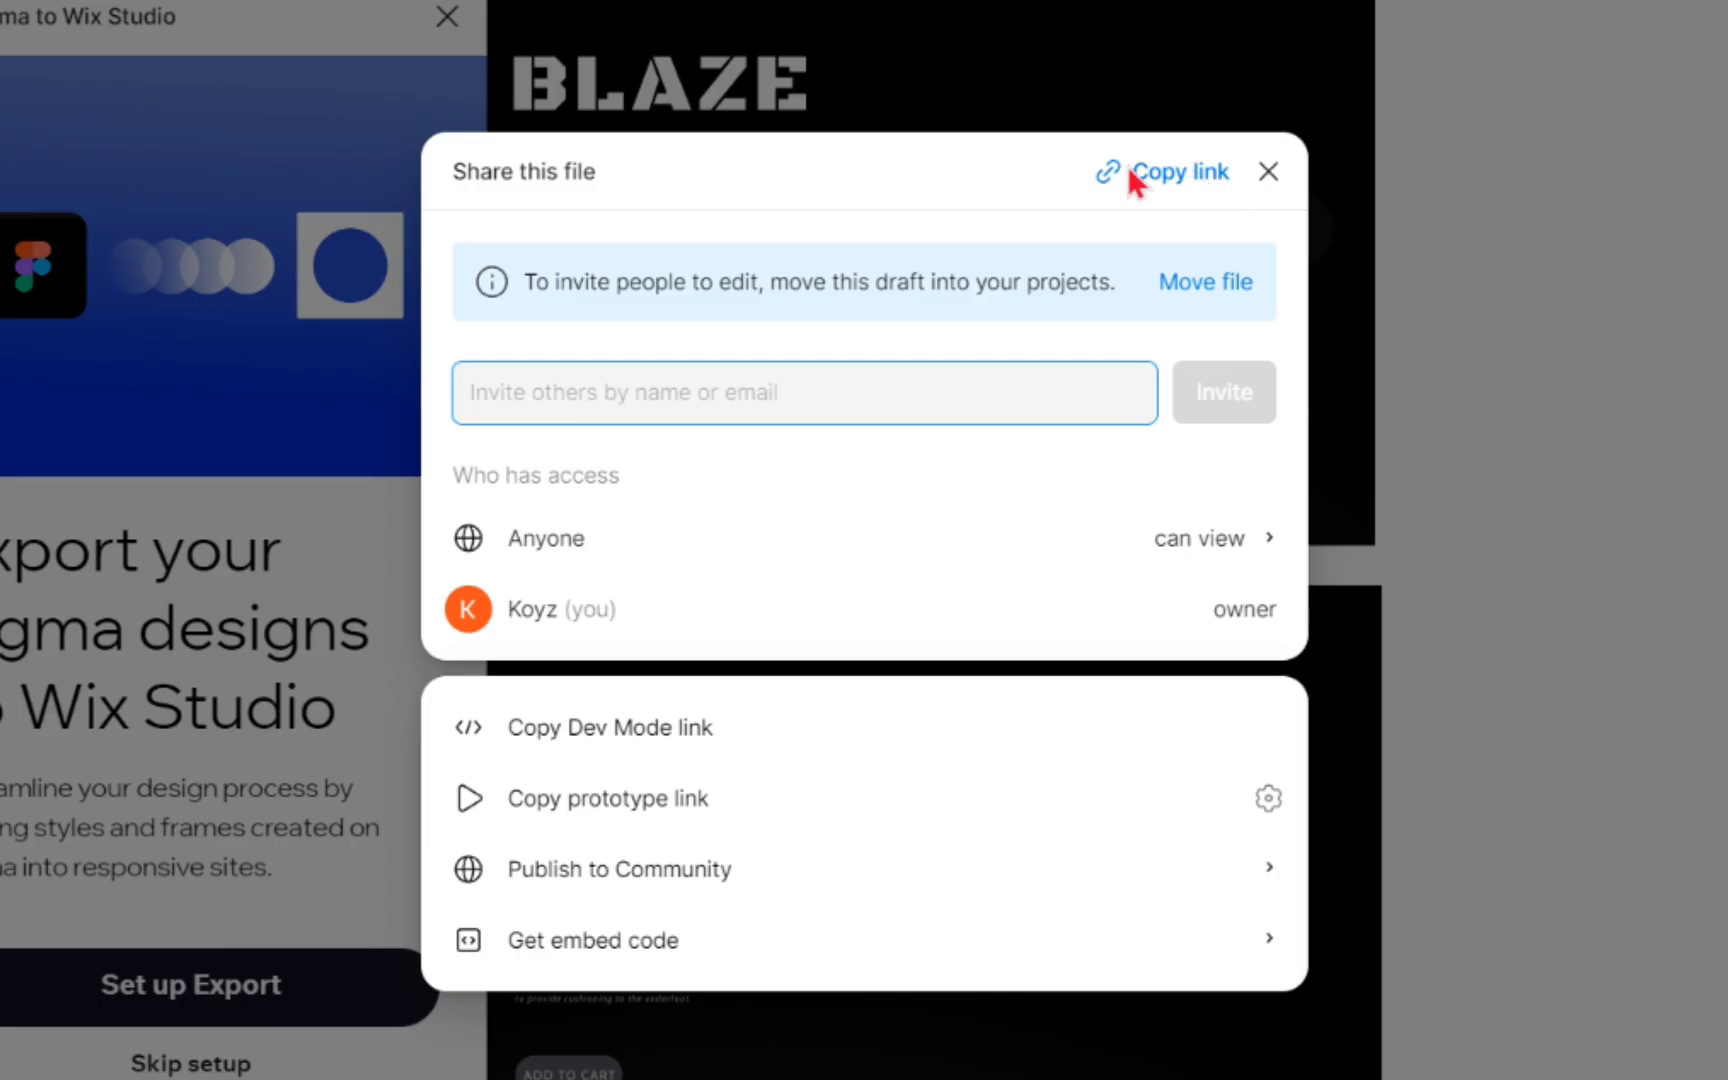
click(1130, 170)
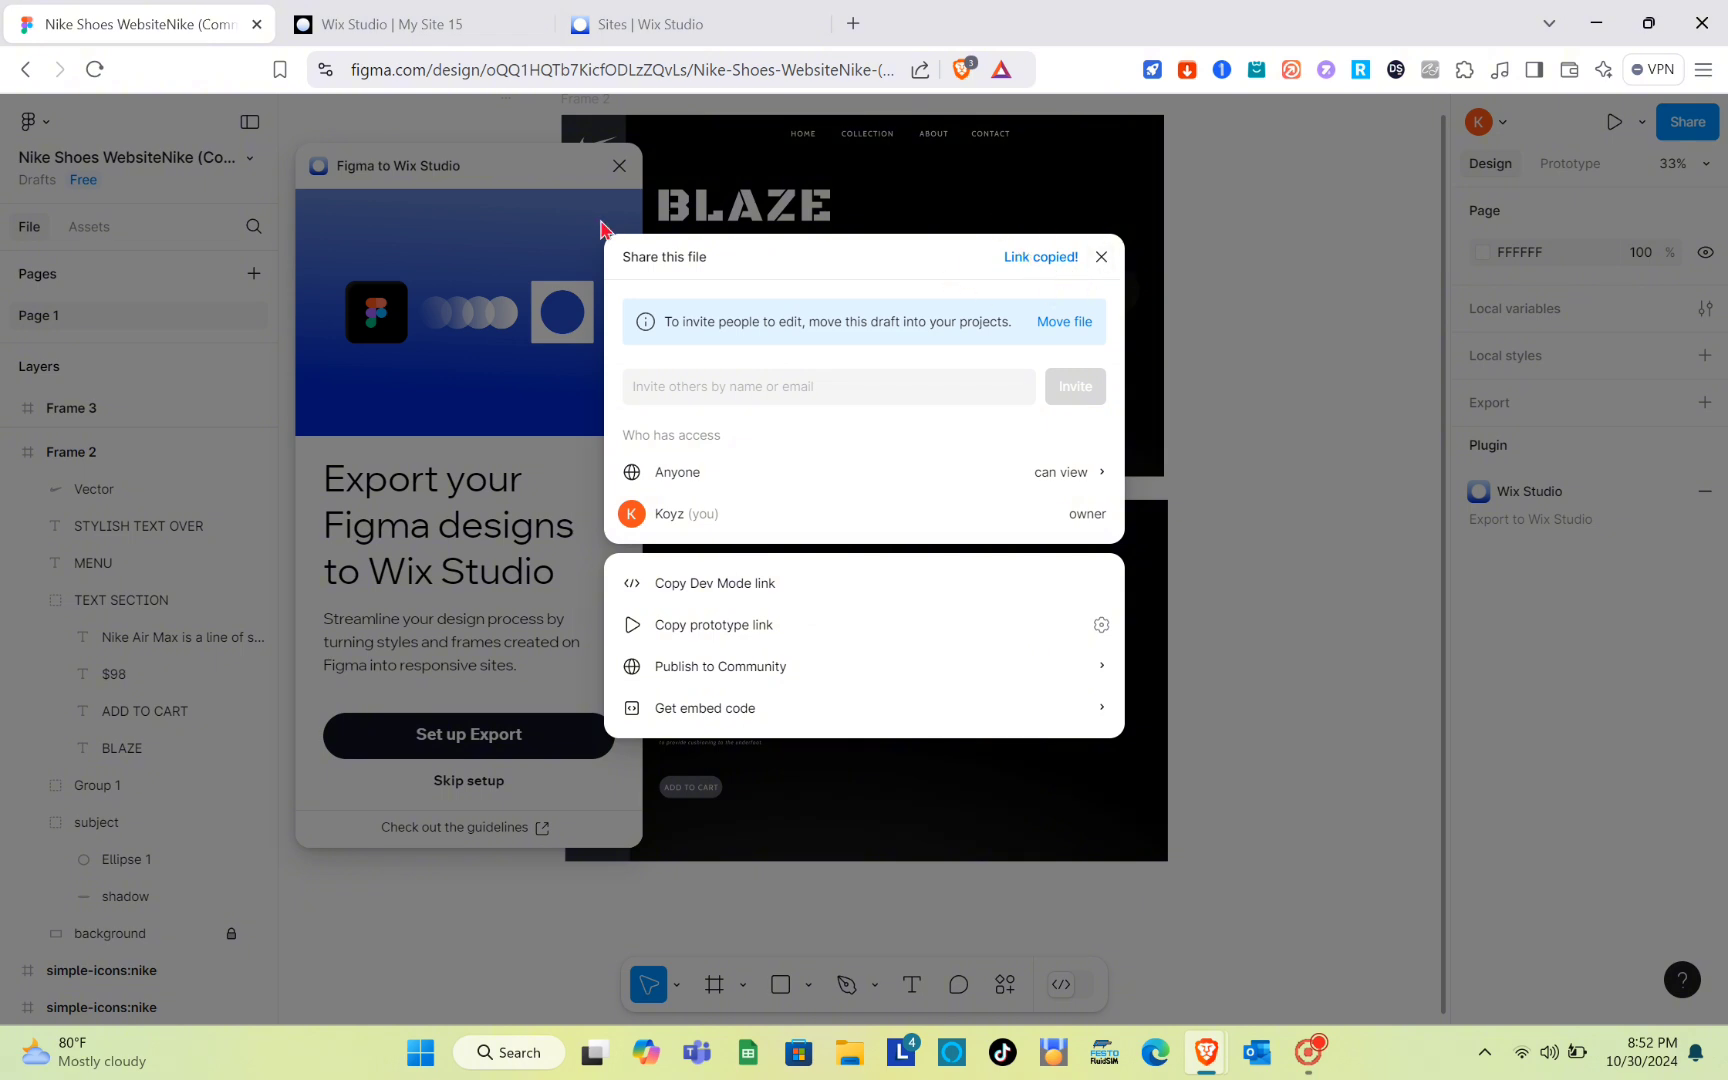
click(330, 14)
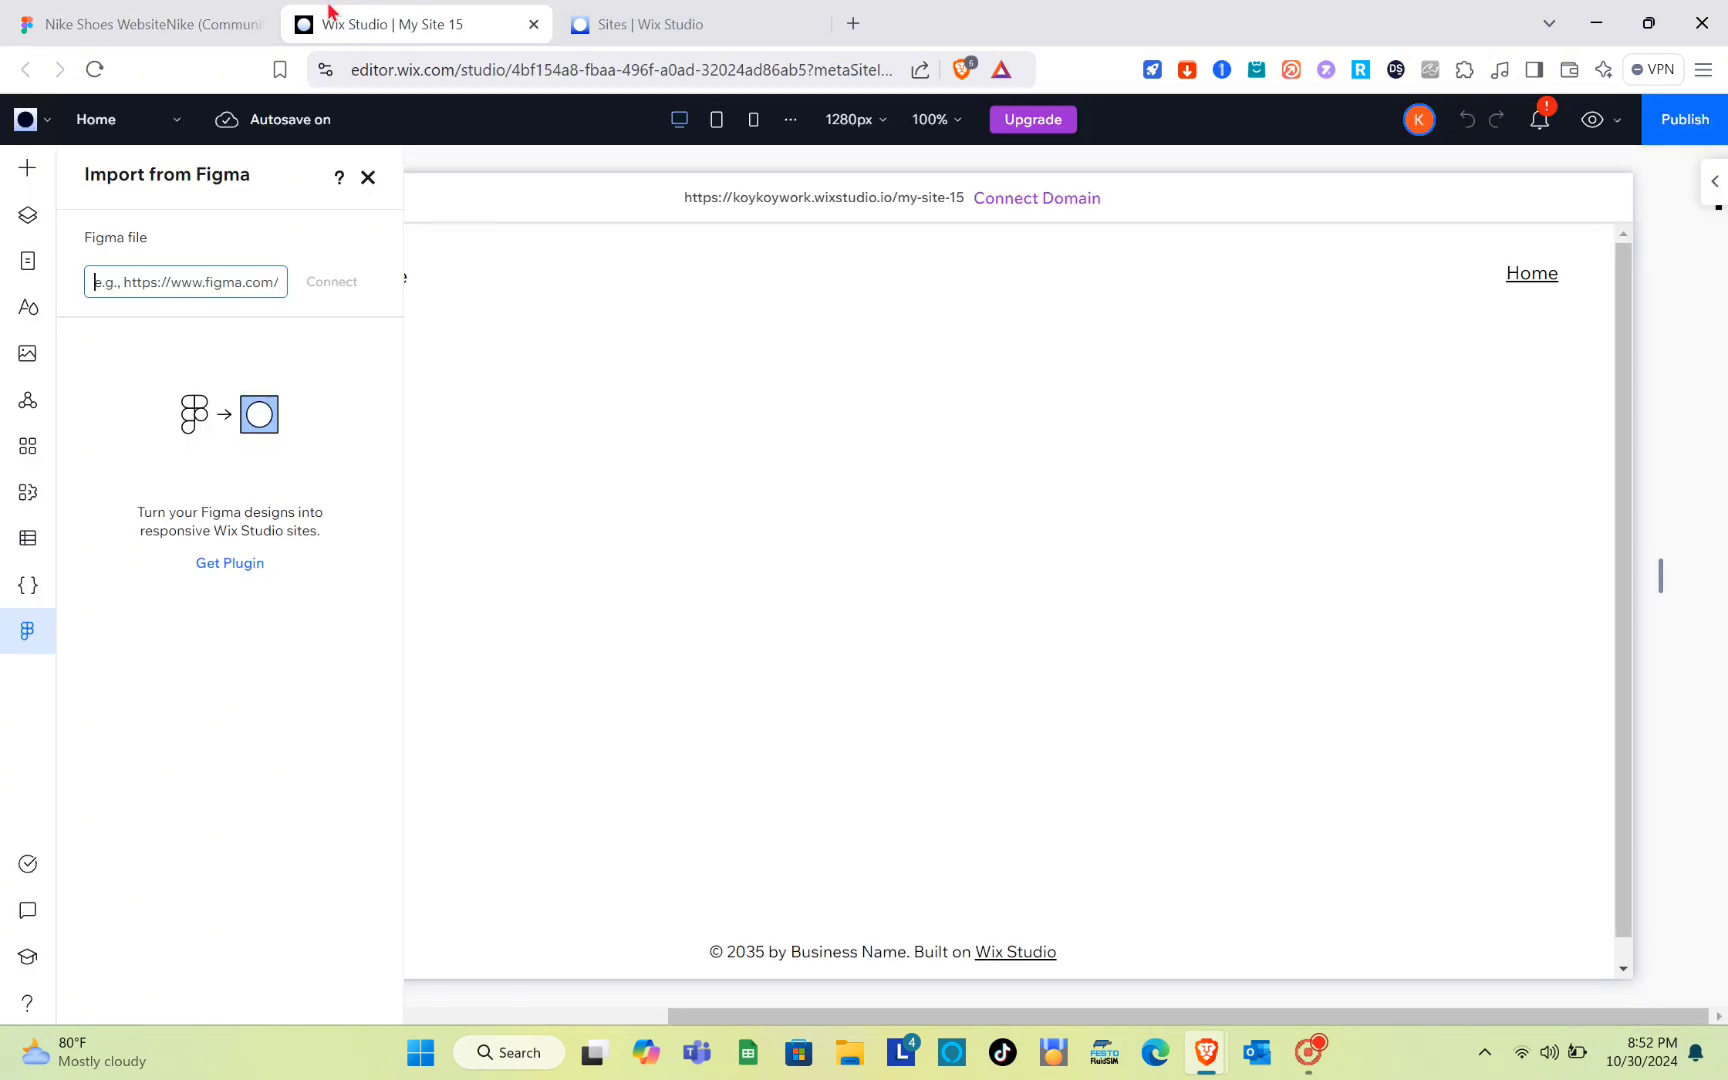
right_click(226, 292)
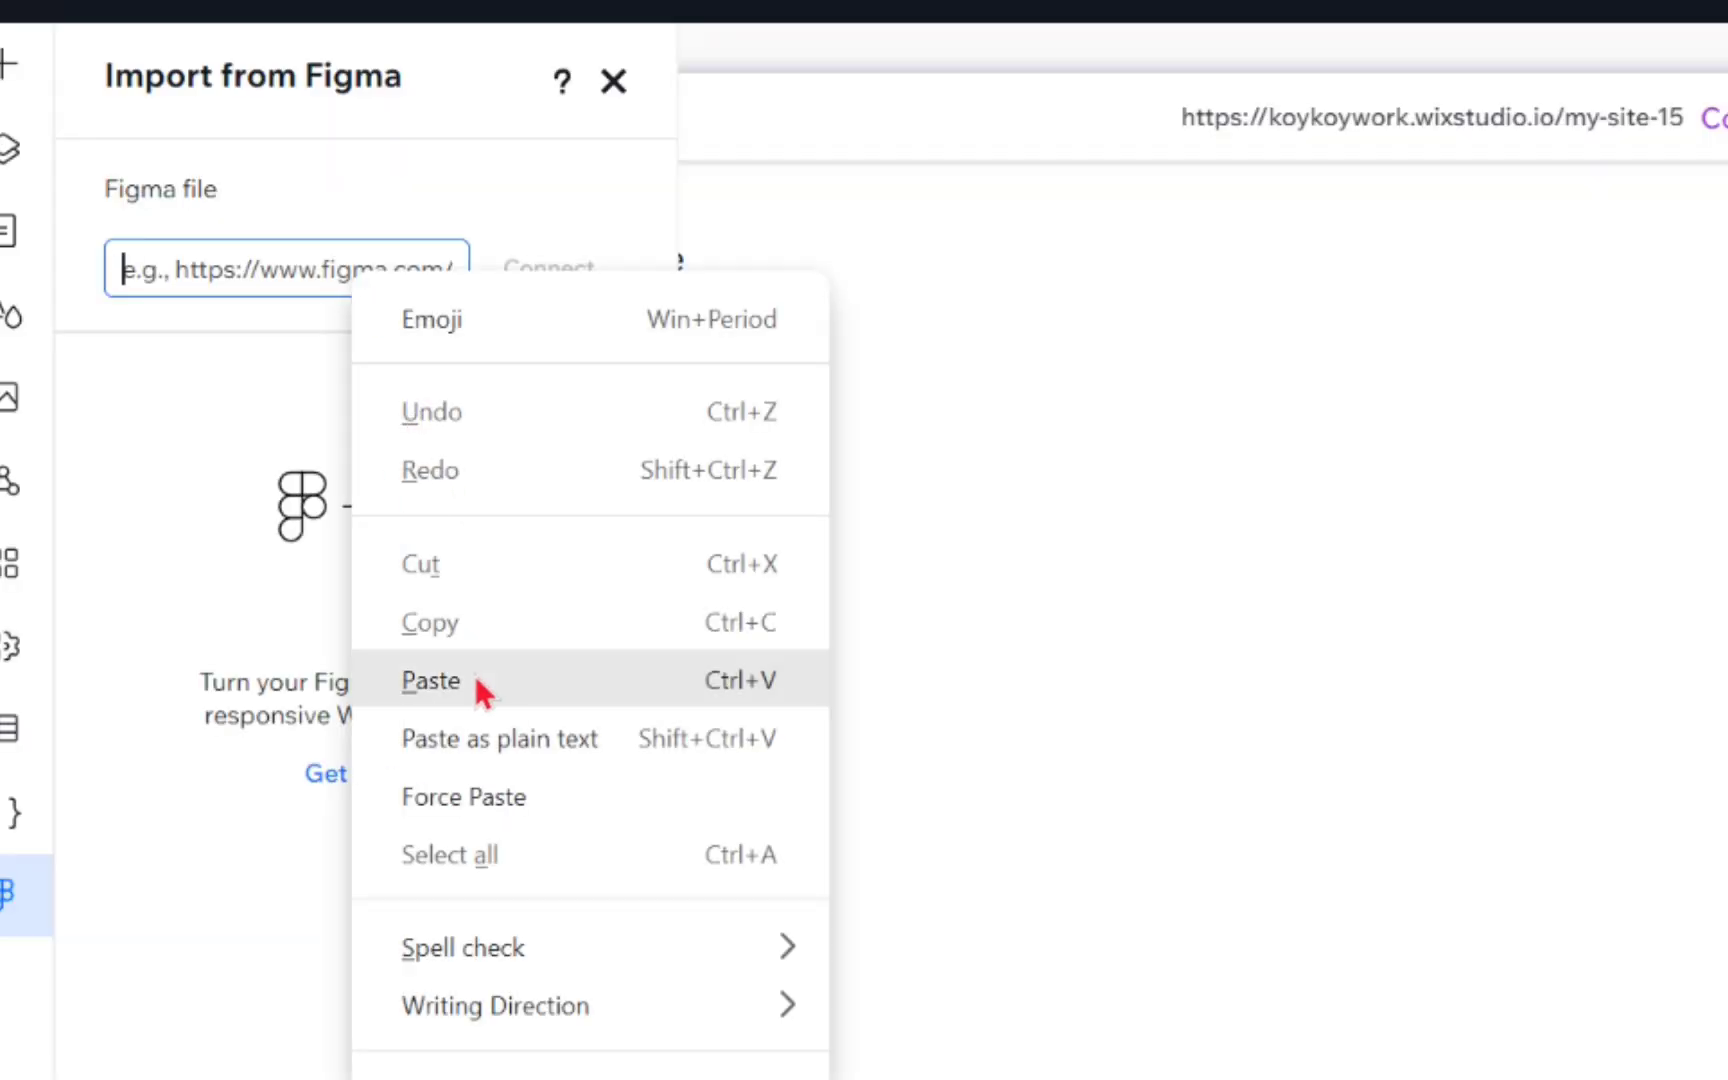
click(482, 684)
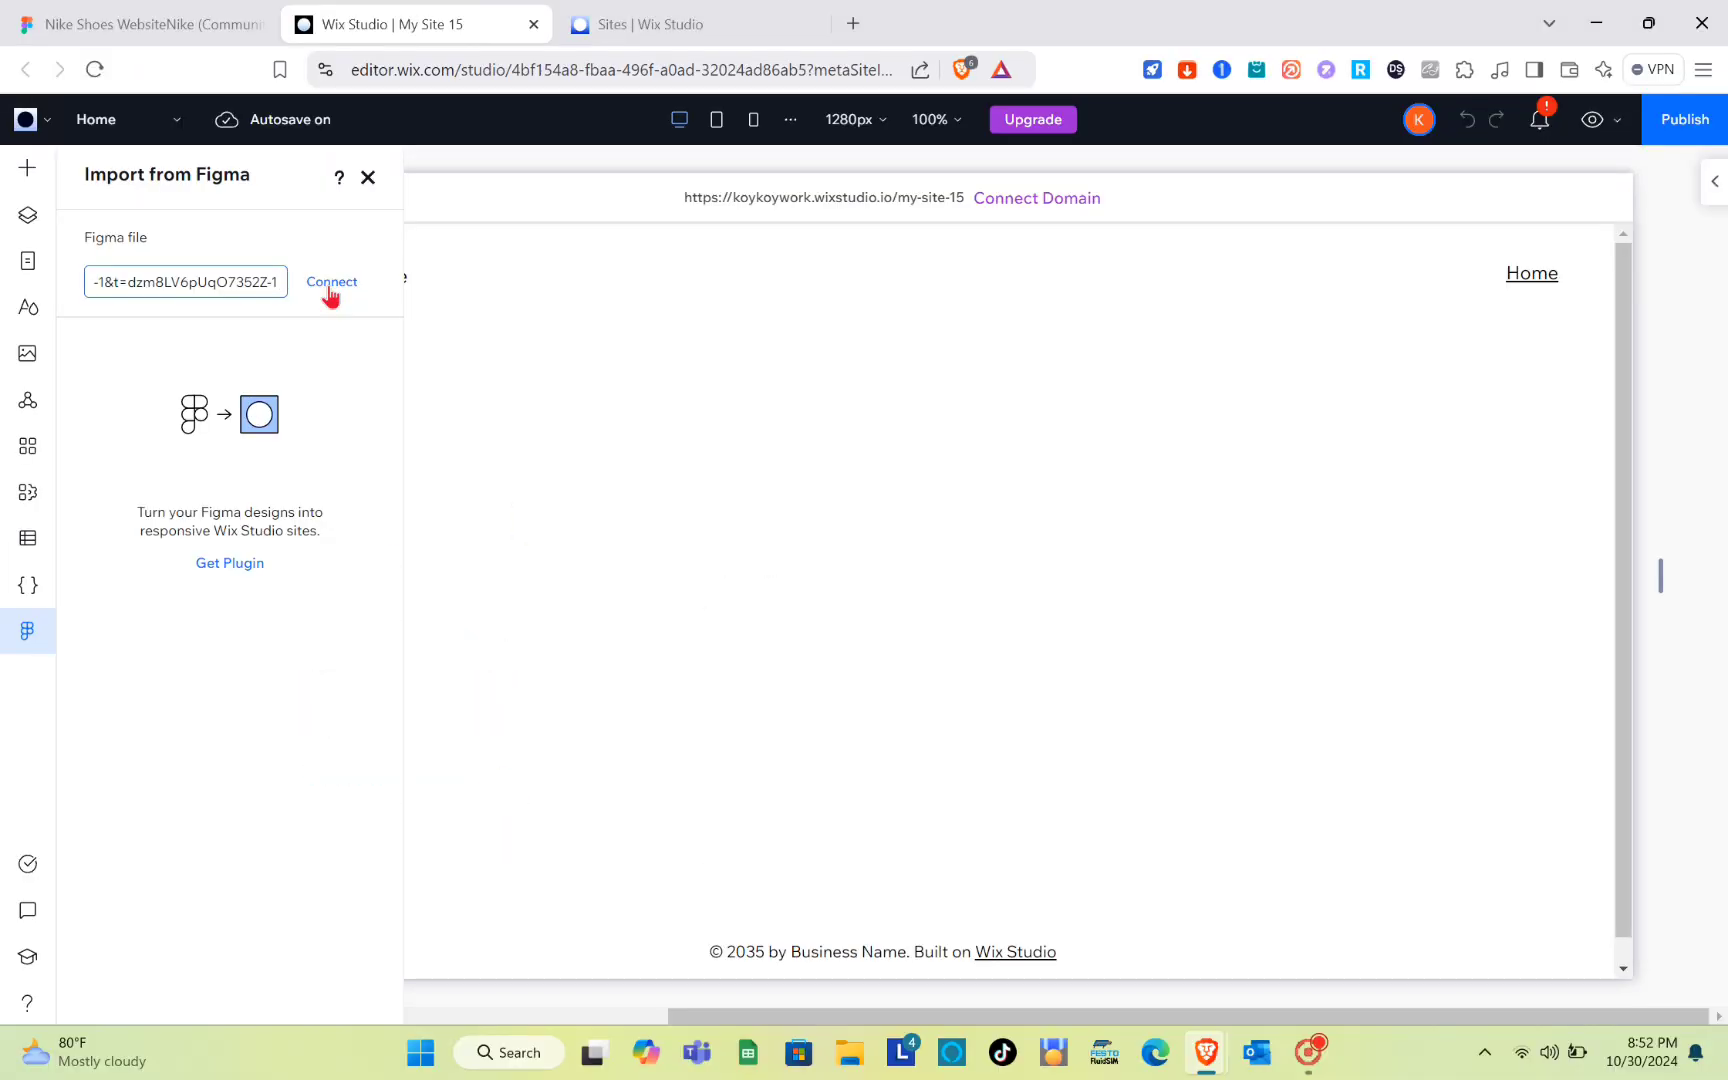
click(331, 284)
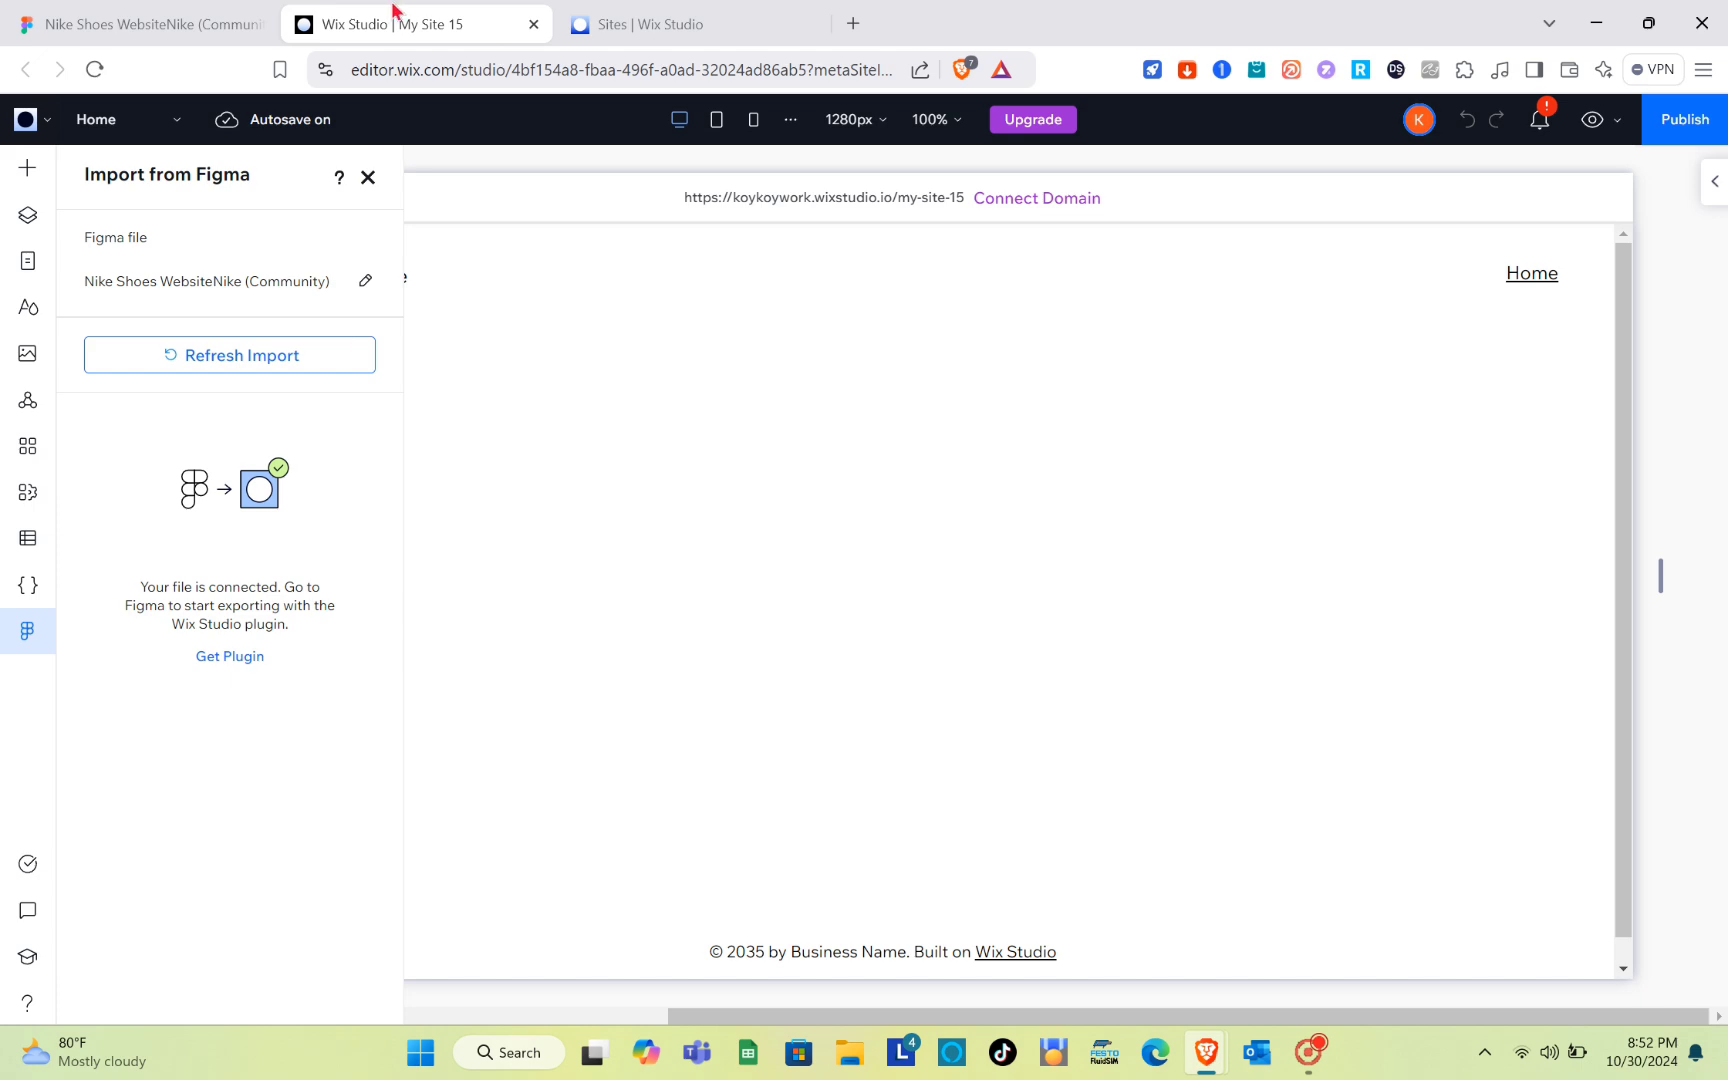
Step: Back in Figma, dismiss the sharing dialog, begin the plugin's export setup and confirm the file is connected
click(178, 18)
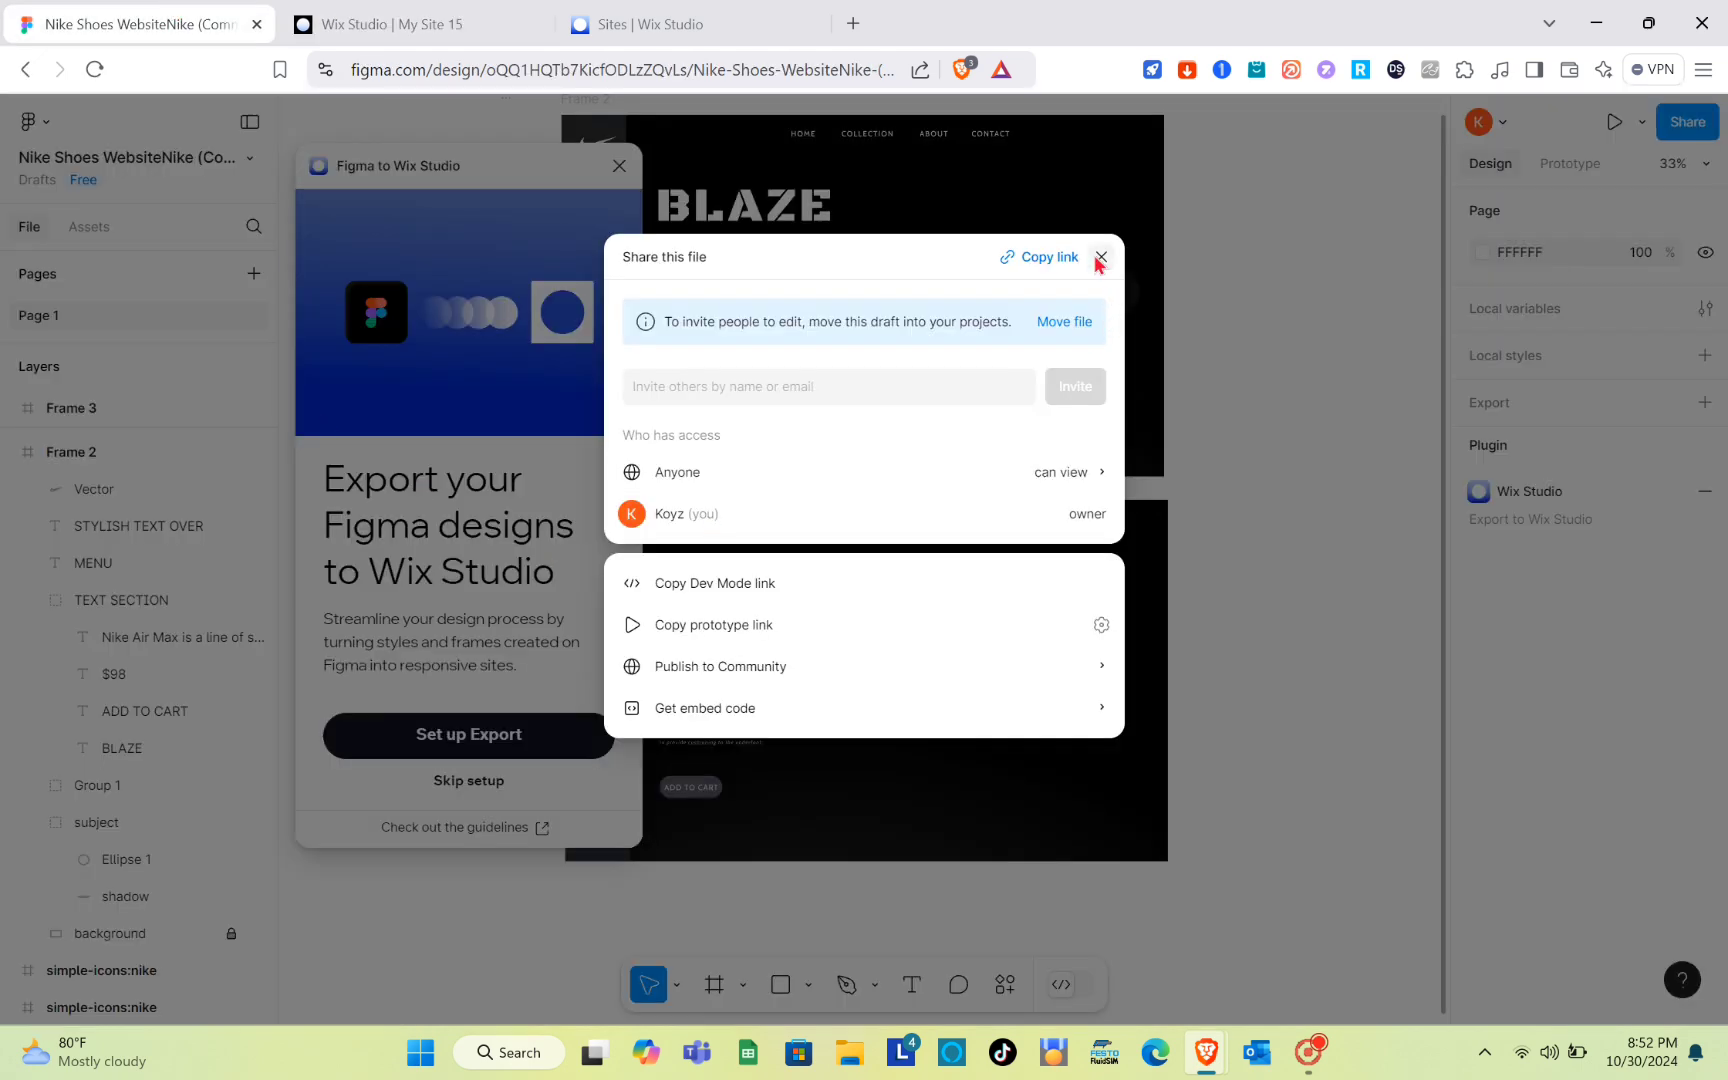
click(1100, 259)
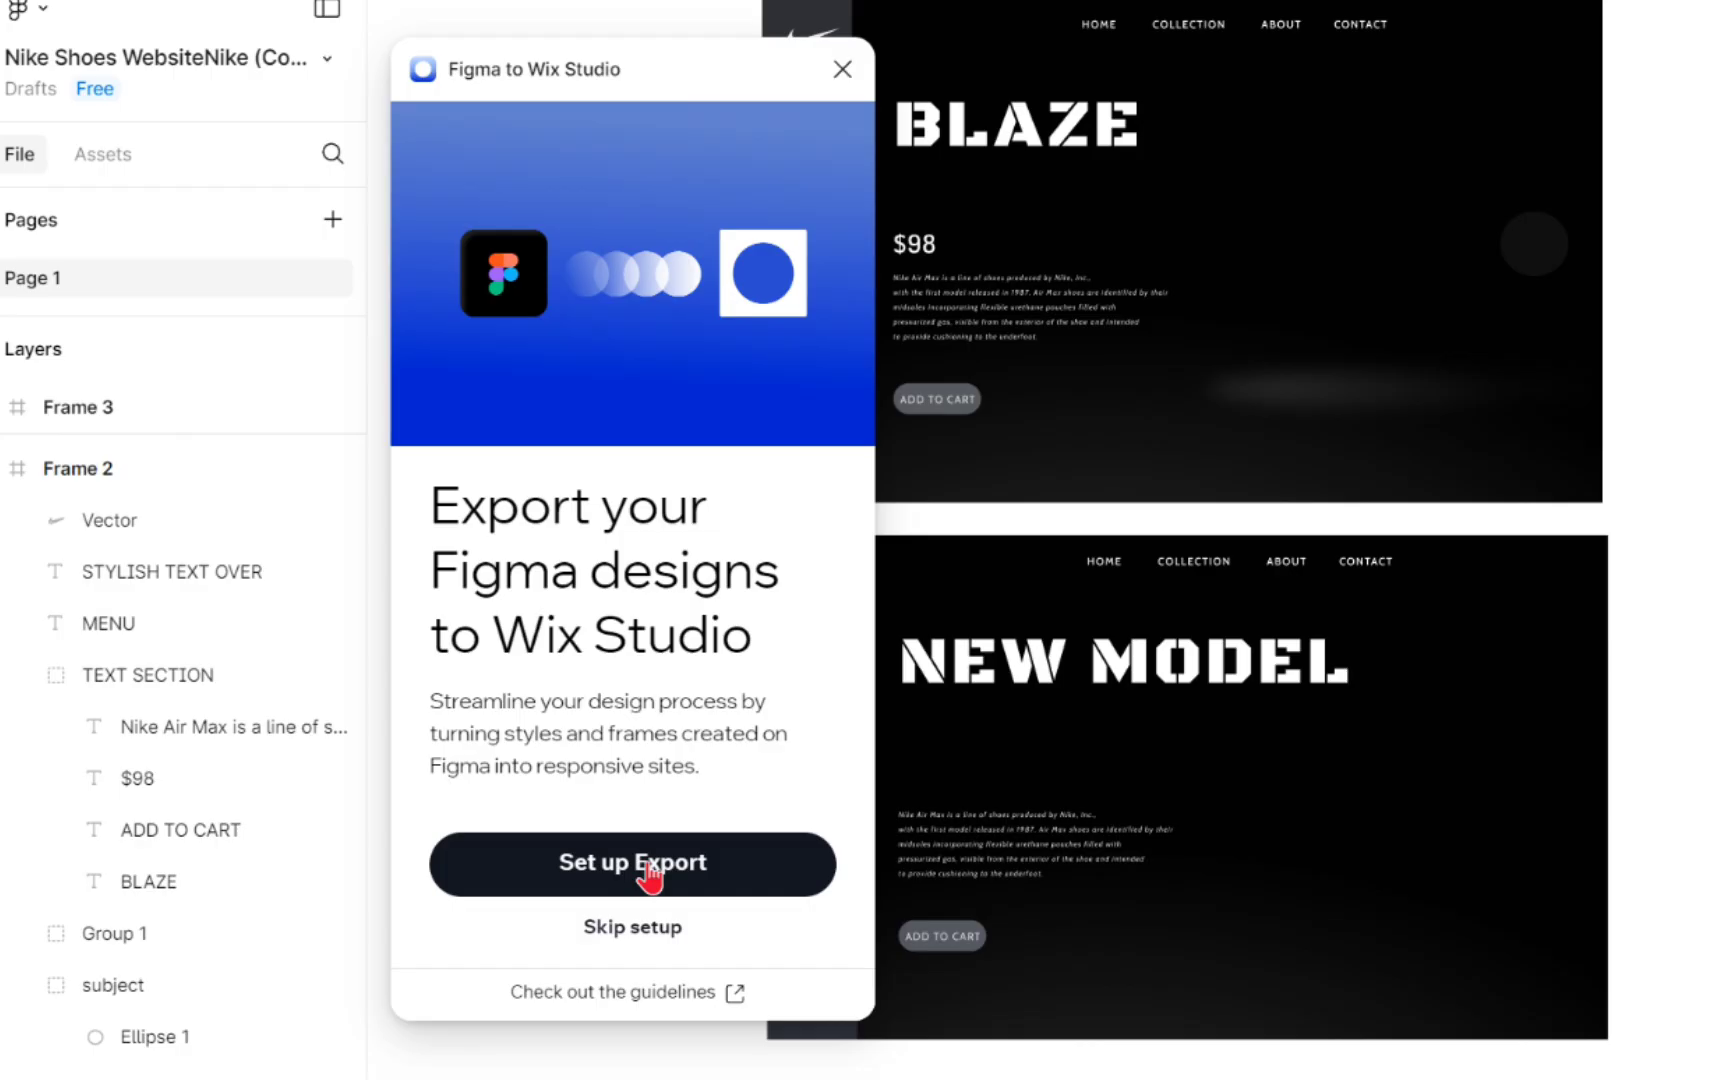
click(648, 872)
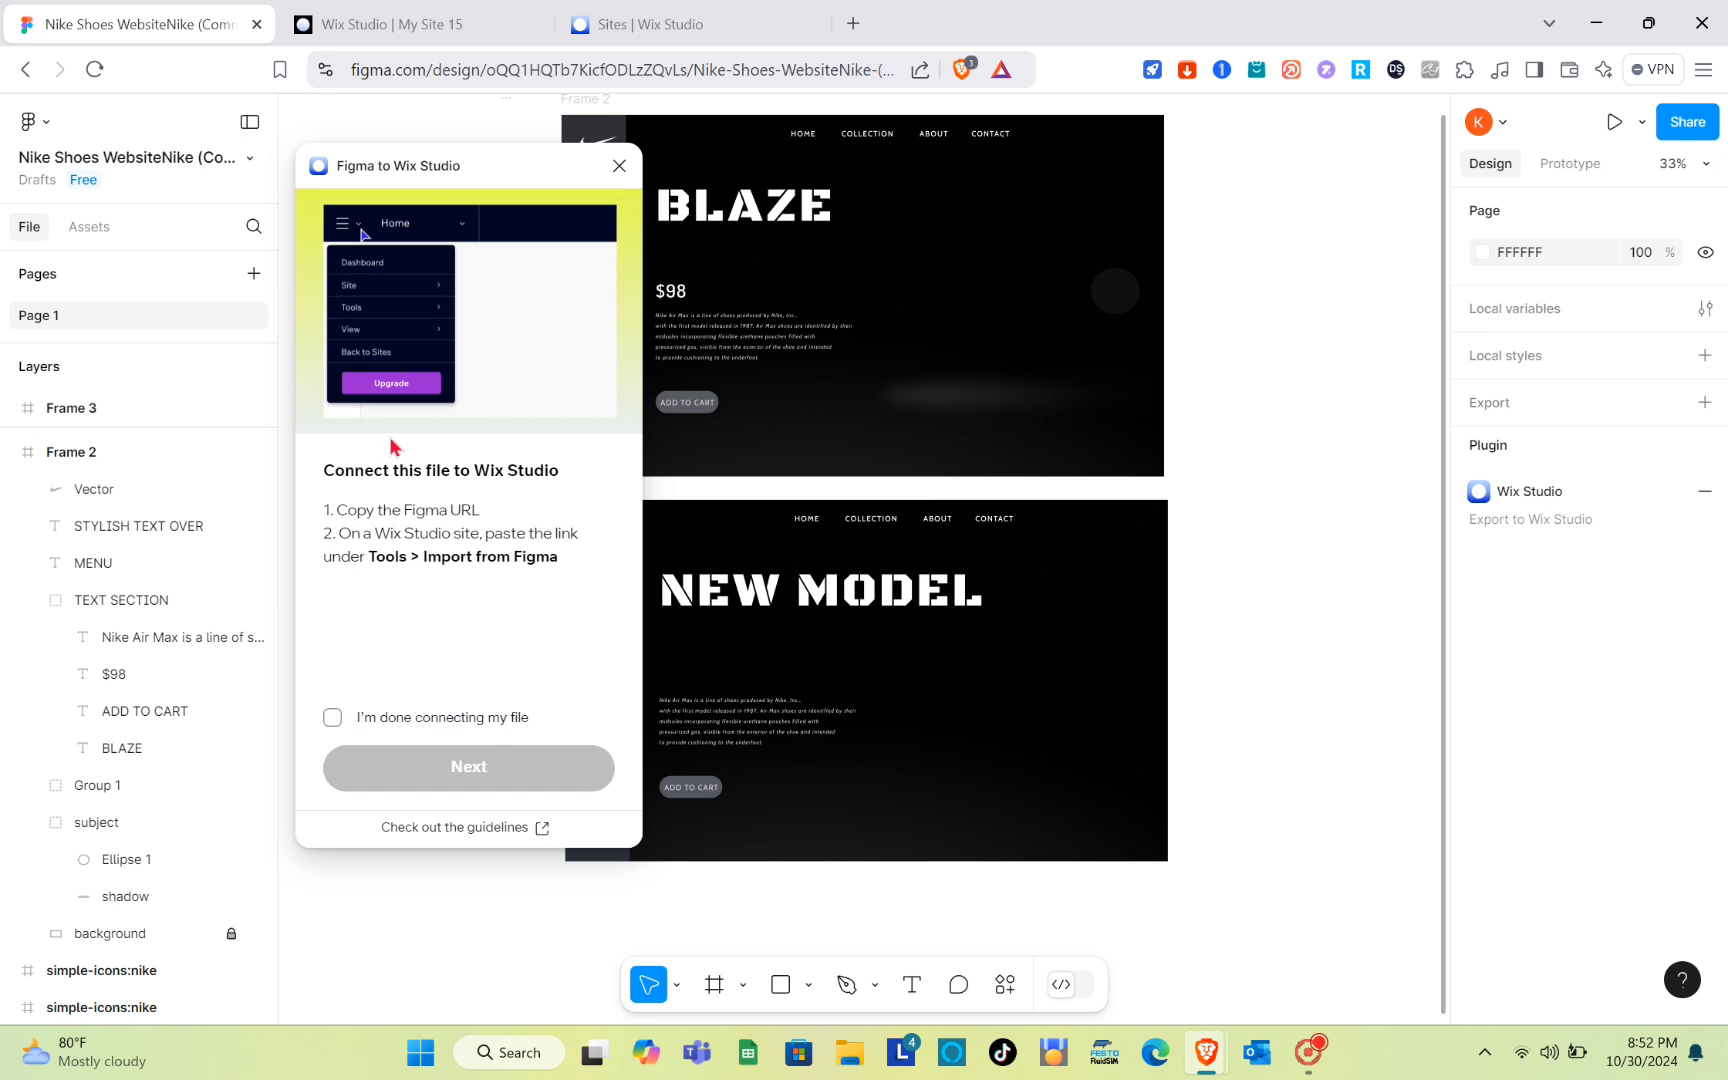
click(332, 719)
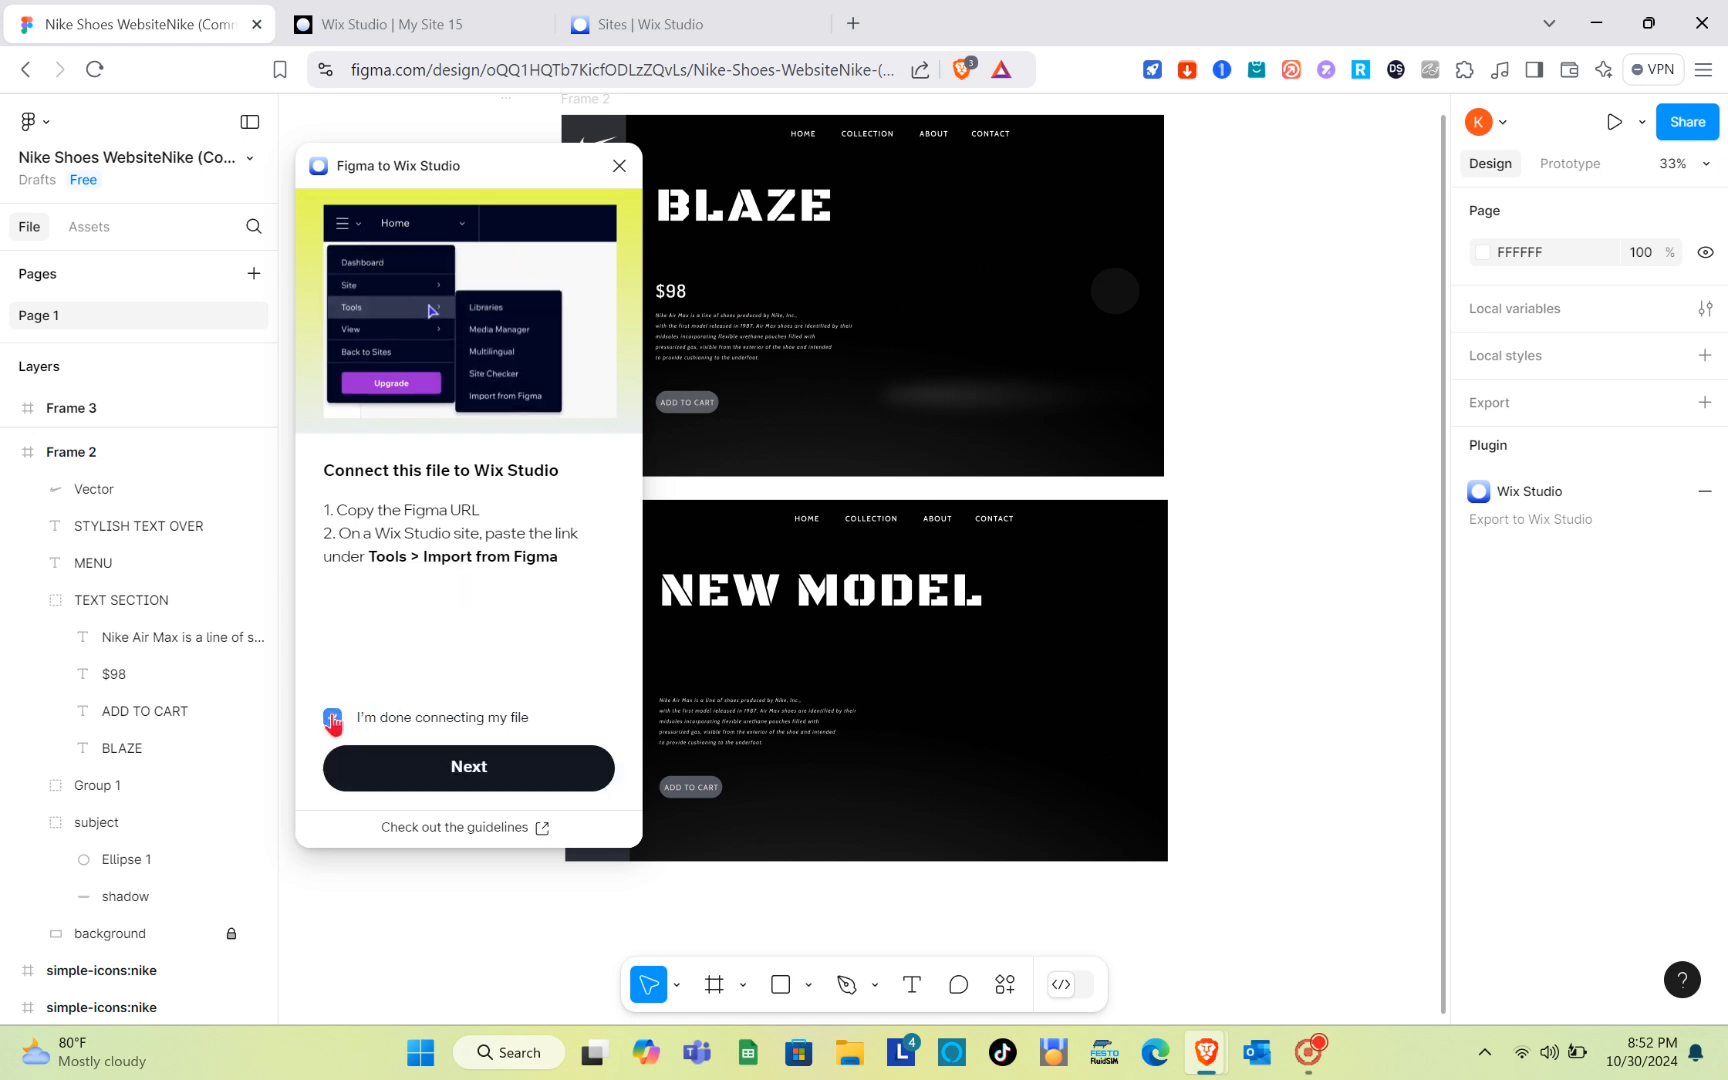
click(494, 788)
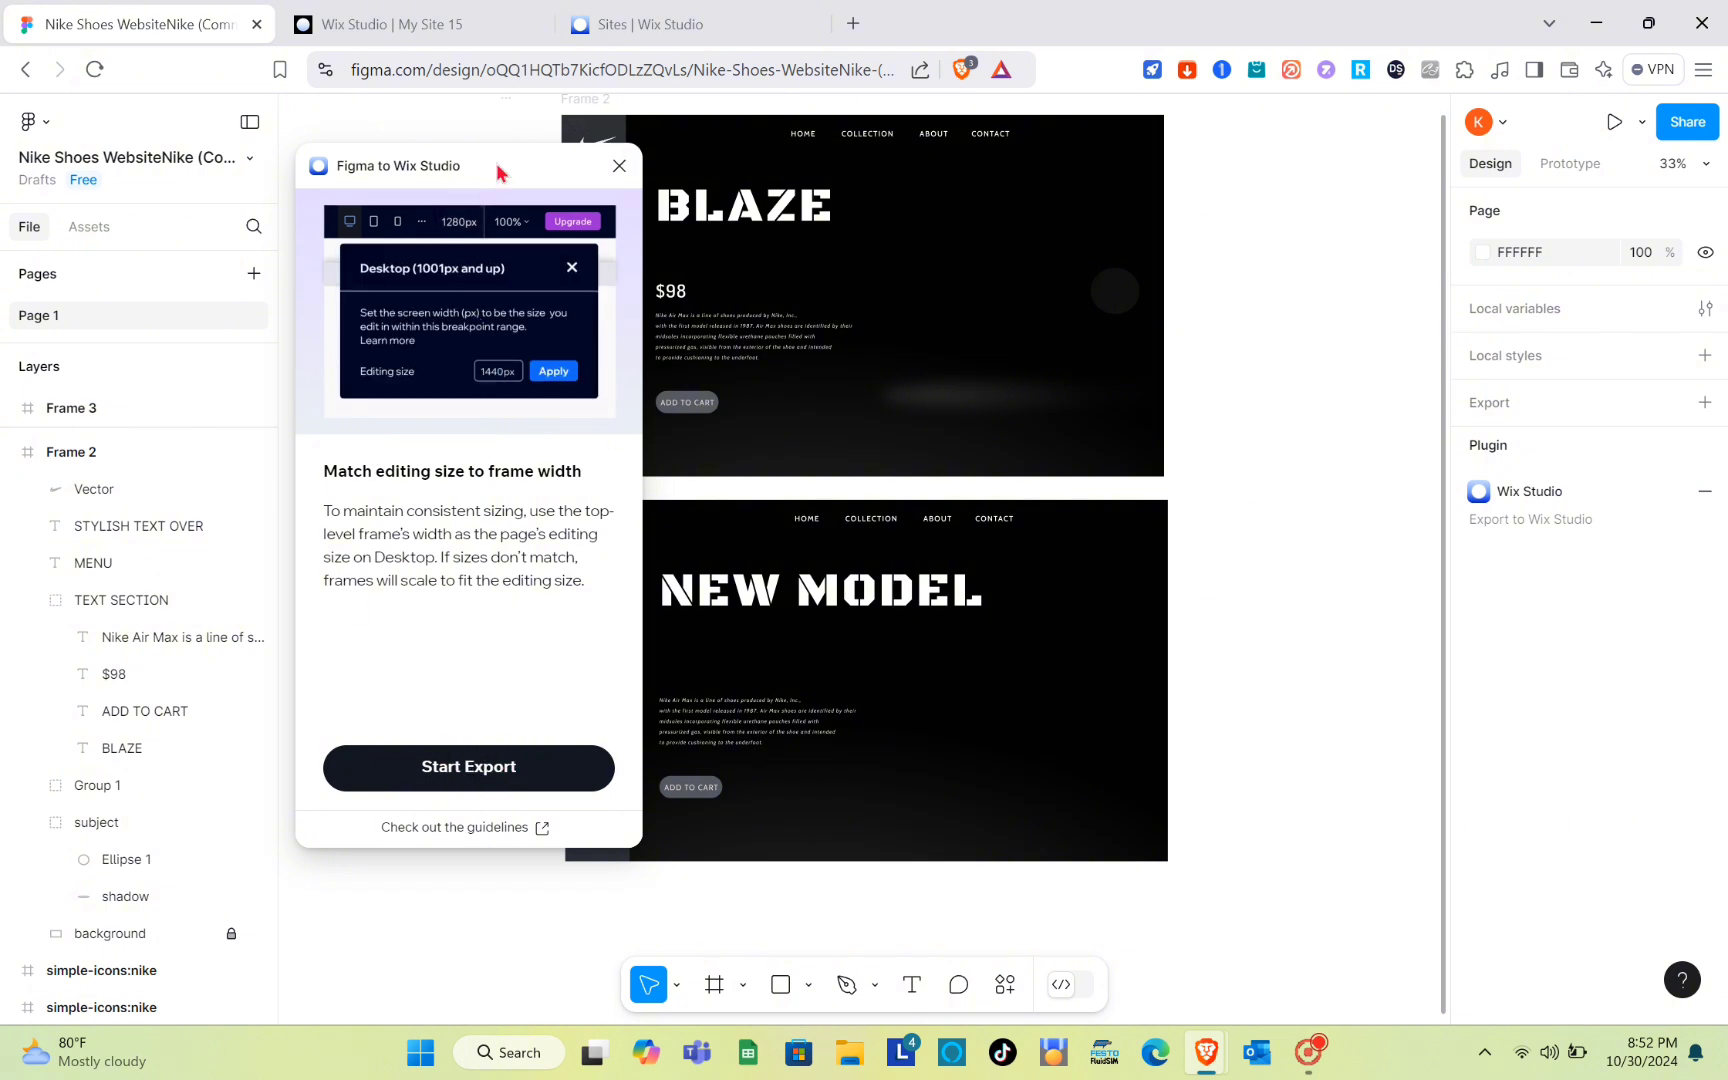
Step: Move the plugin window clear of the design, select Frame 2 to check its dimensions, and start the export
drag(497, 172, 388, 178)
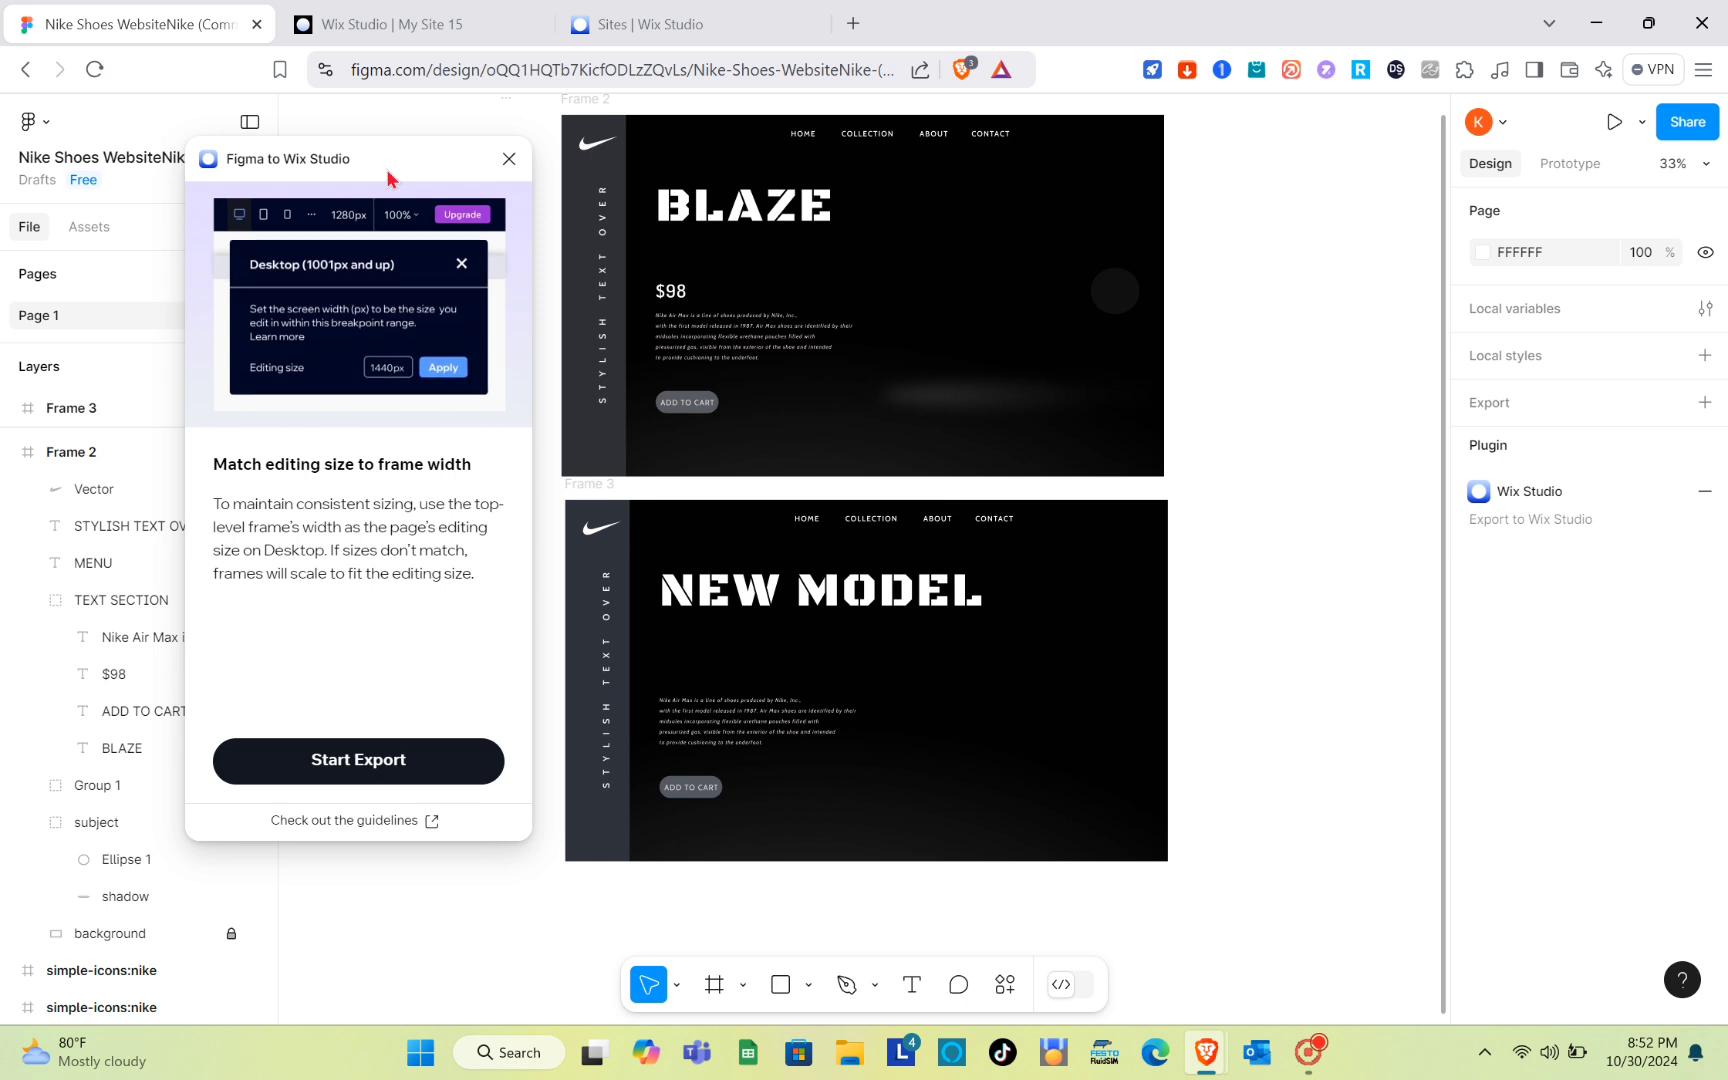
scroll(1238, 212, up, 3)
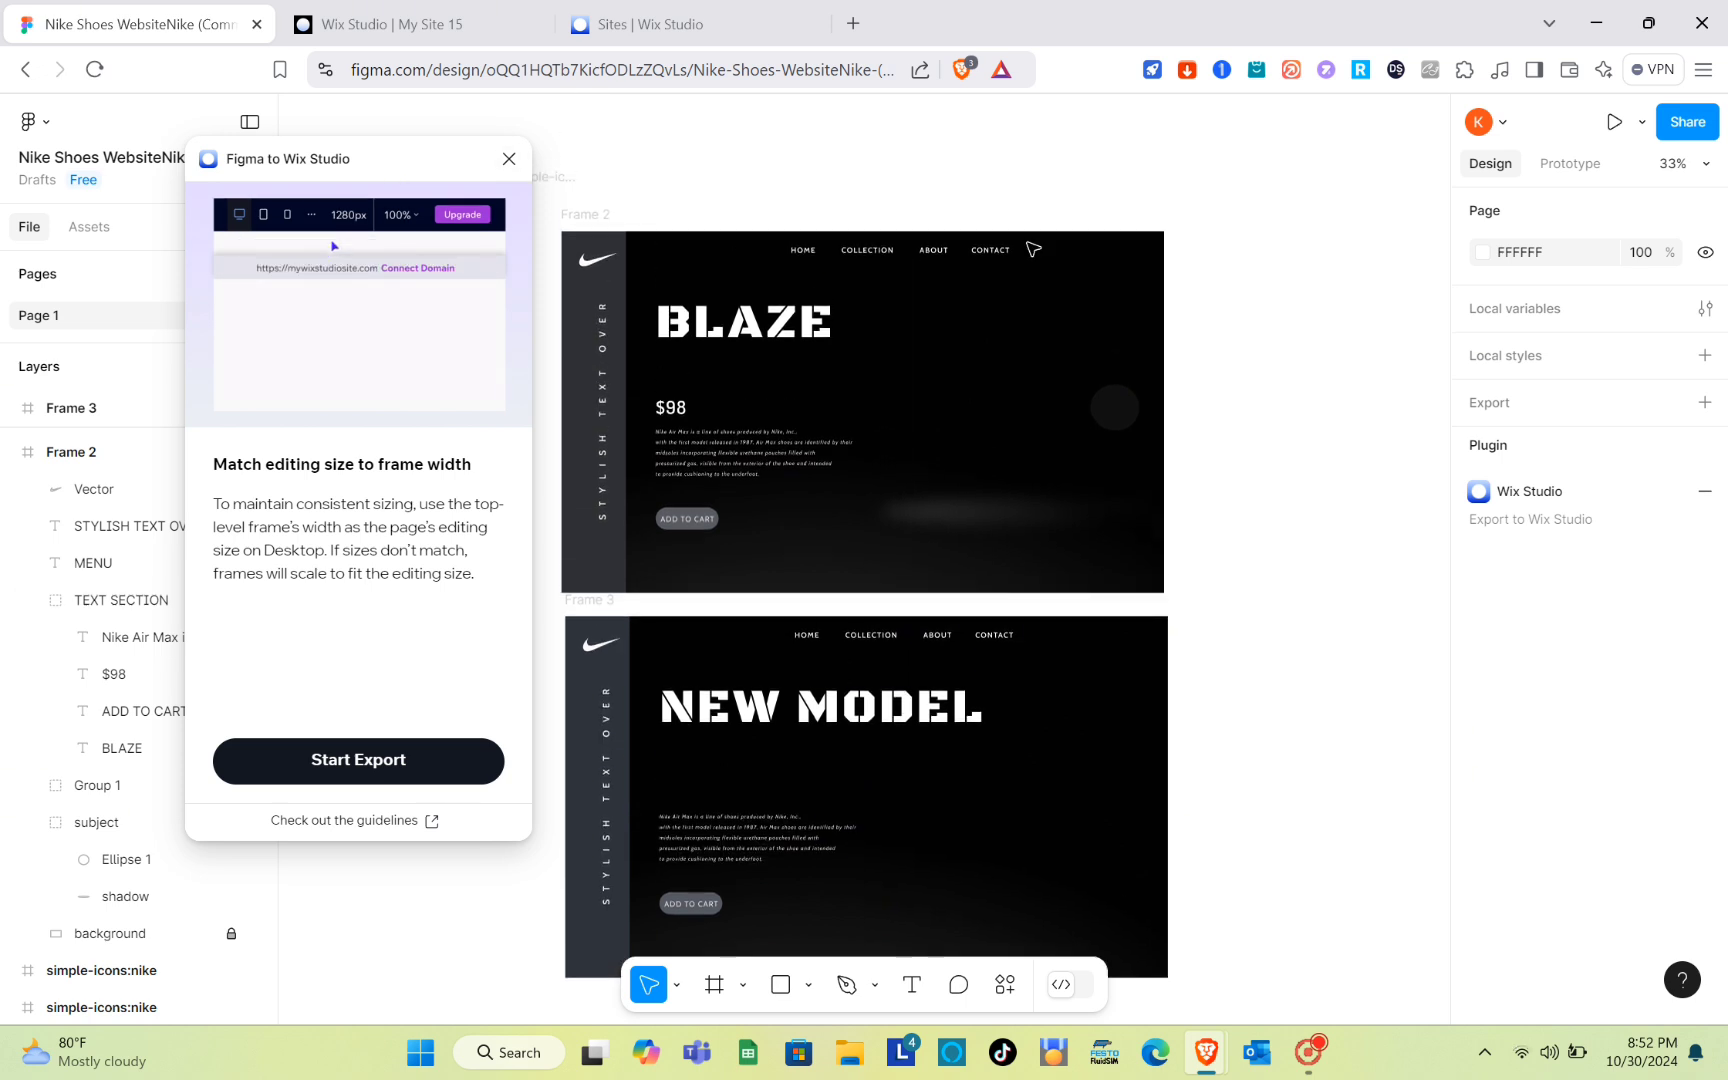
click(598, 217)
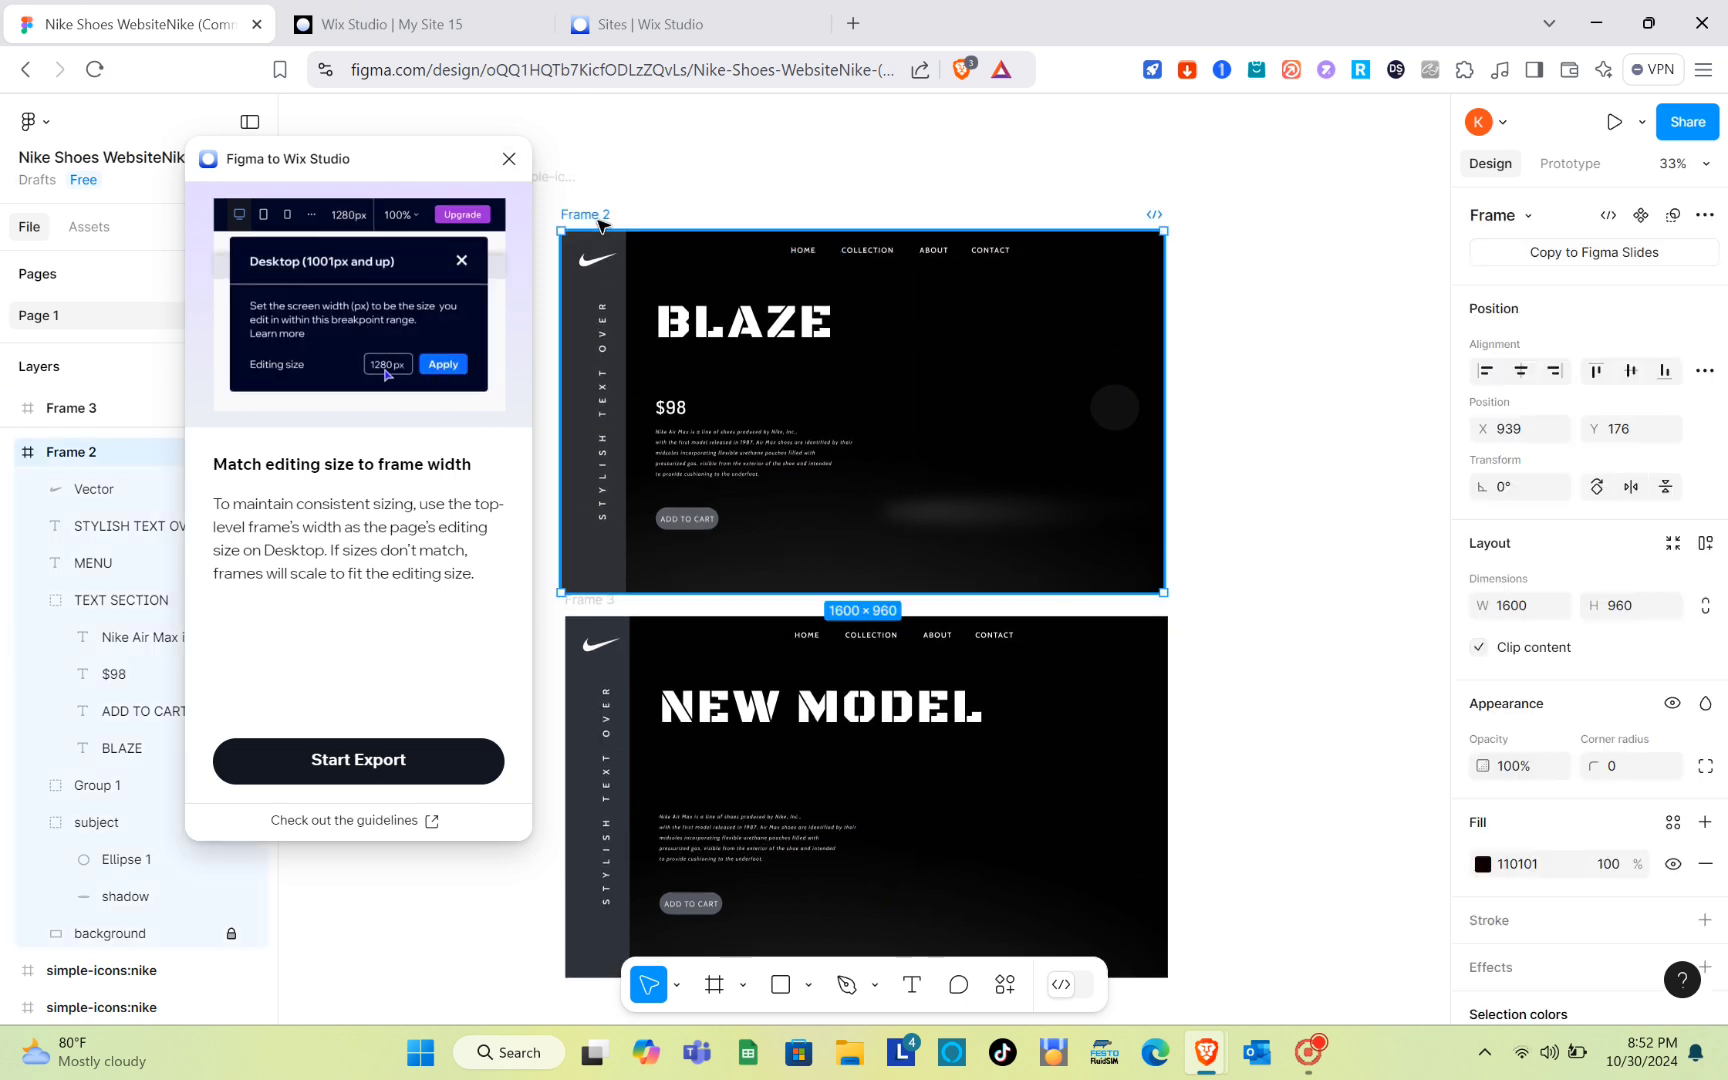
scroll(598, 225, down, 2)
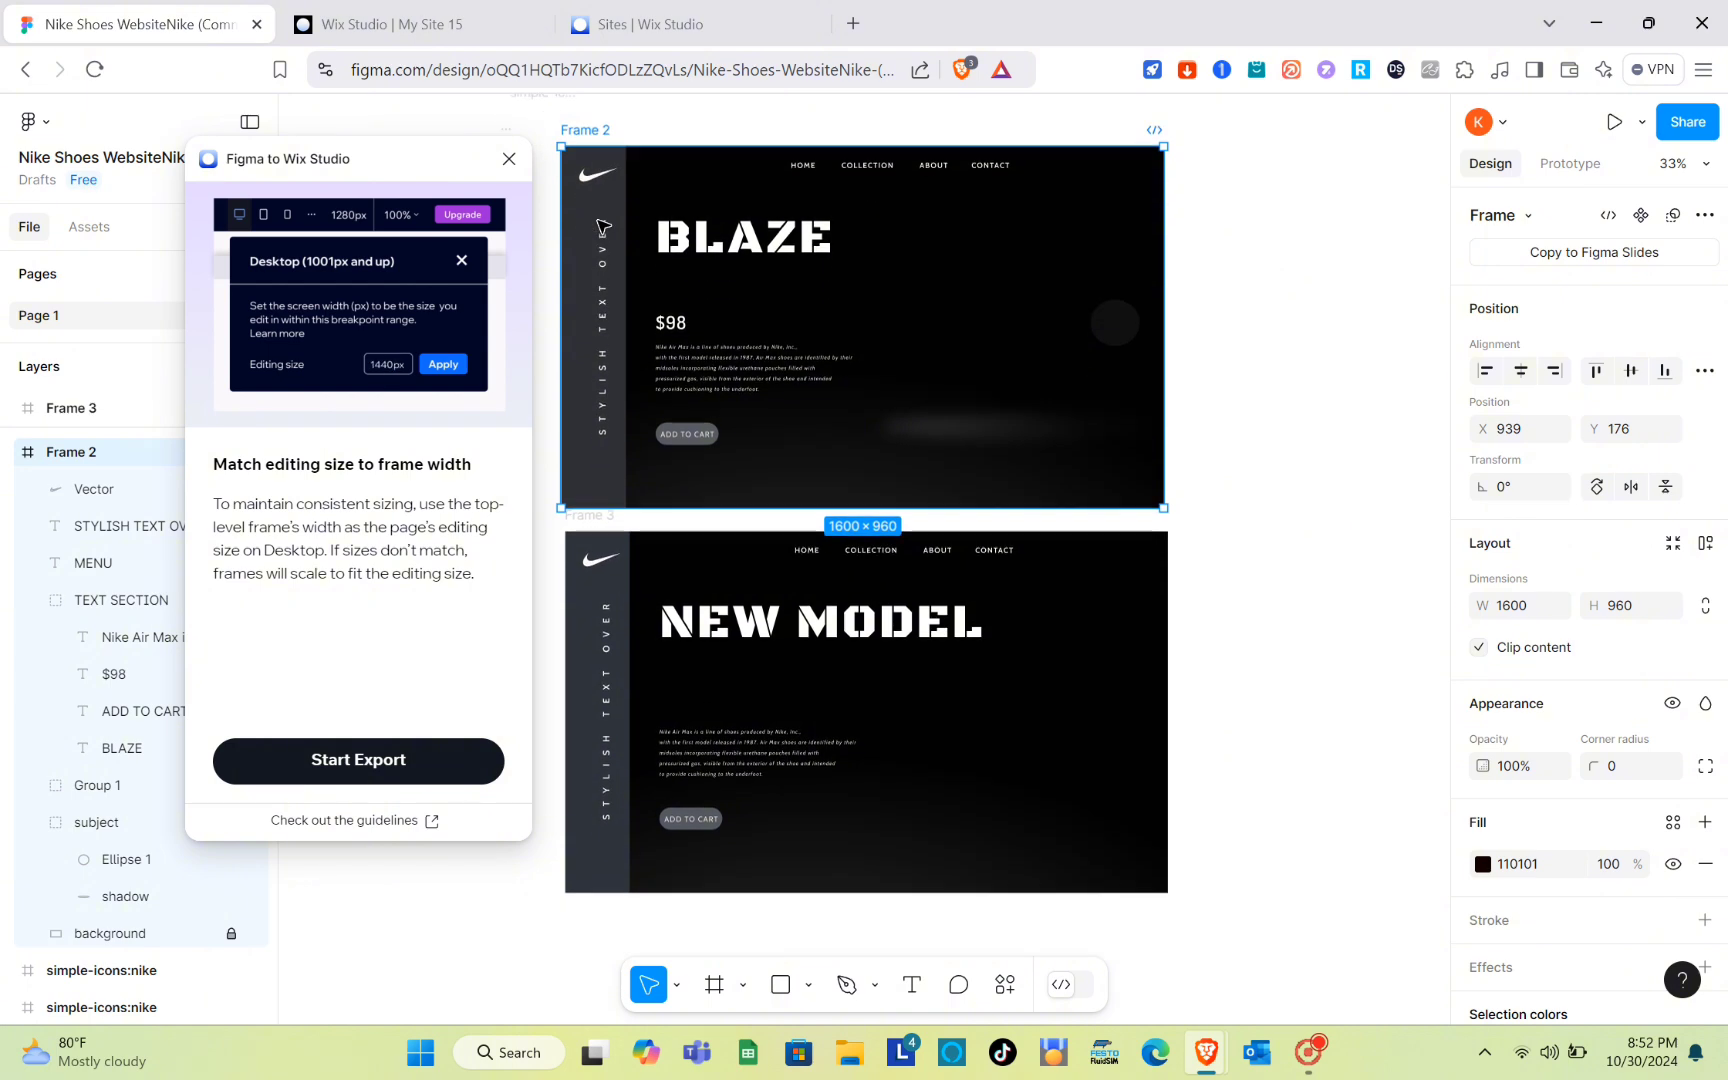
click(381, 763)
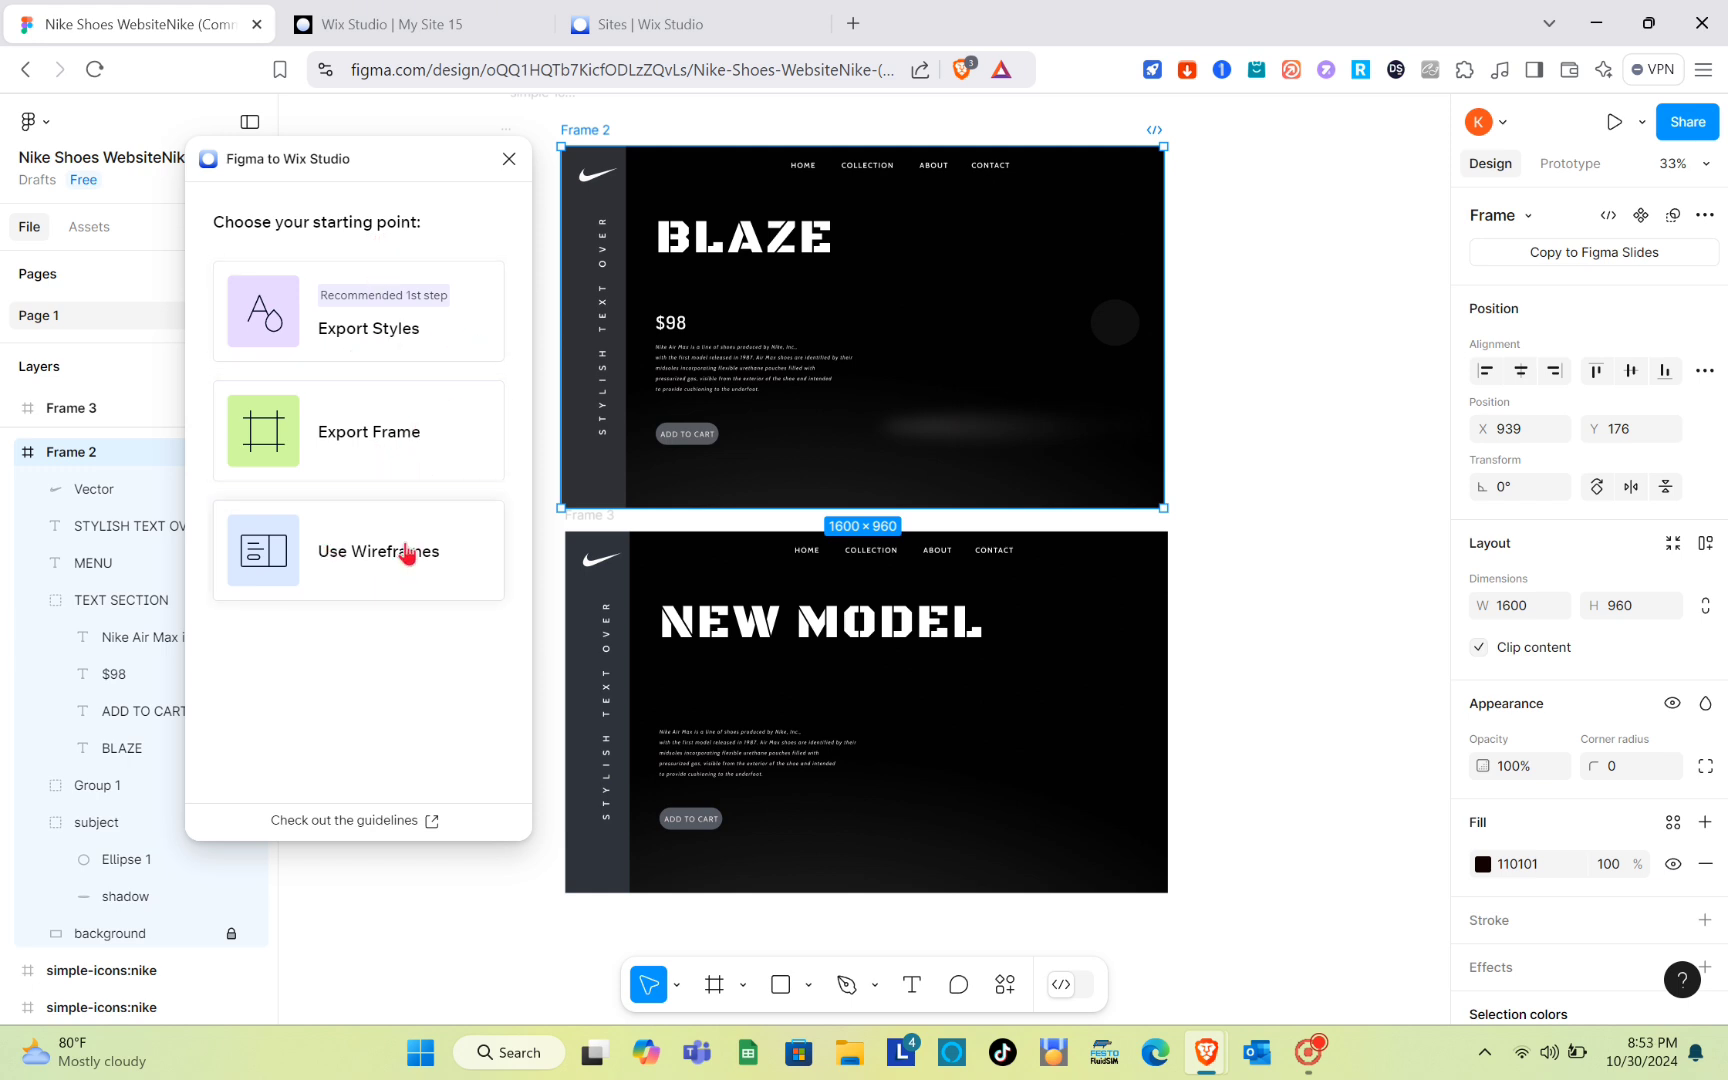
Step: Review the file's colors and typography in the plugin and export the styles
click(385, 331)
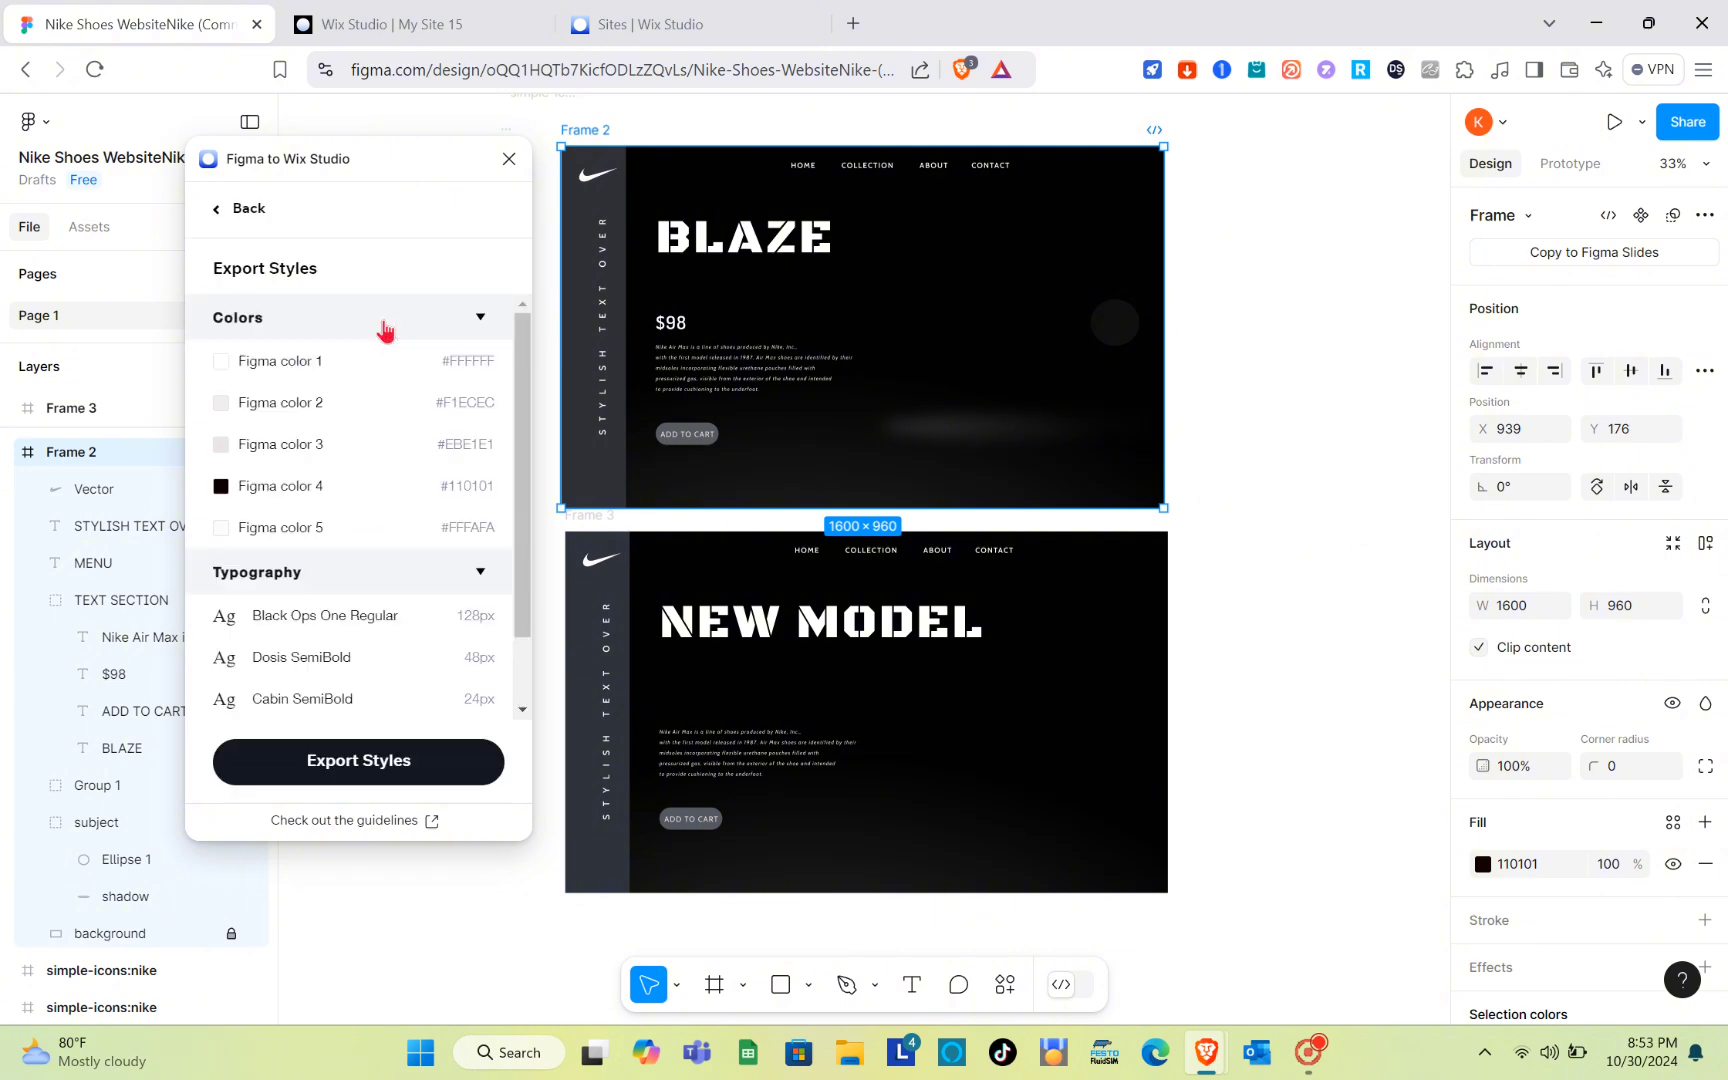
scroll(322, 500, down, 2)
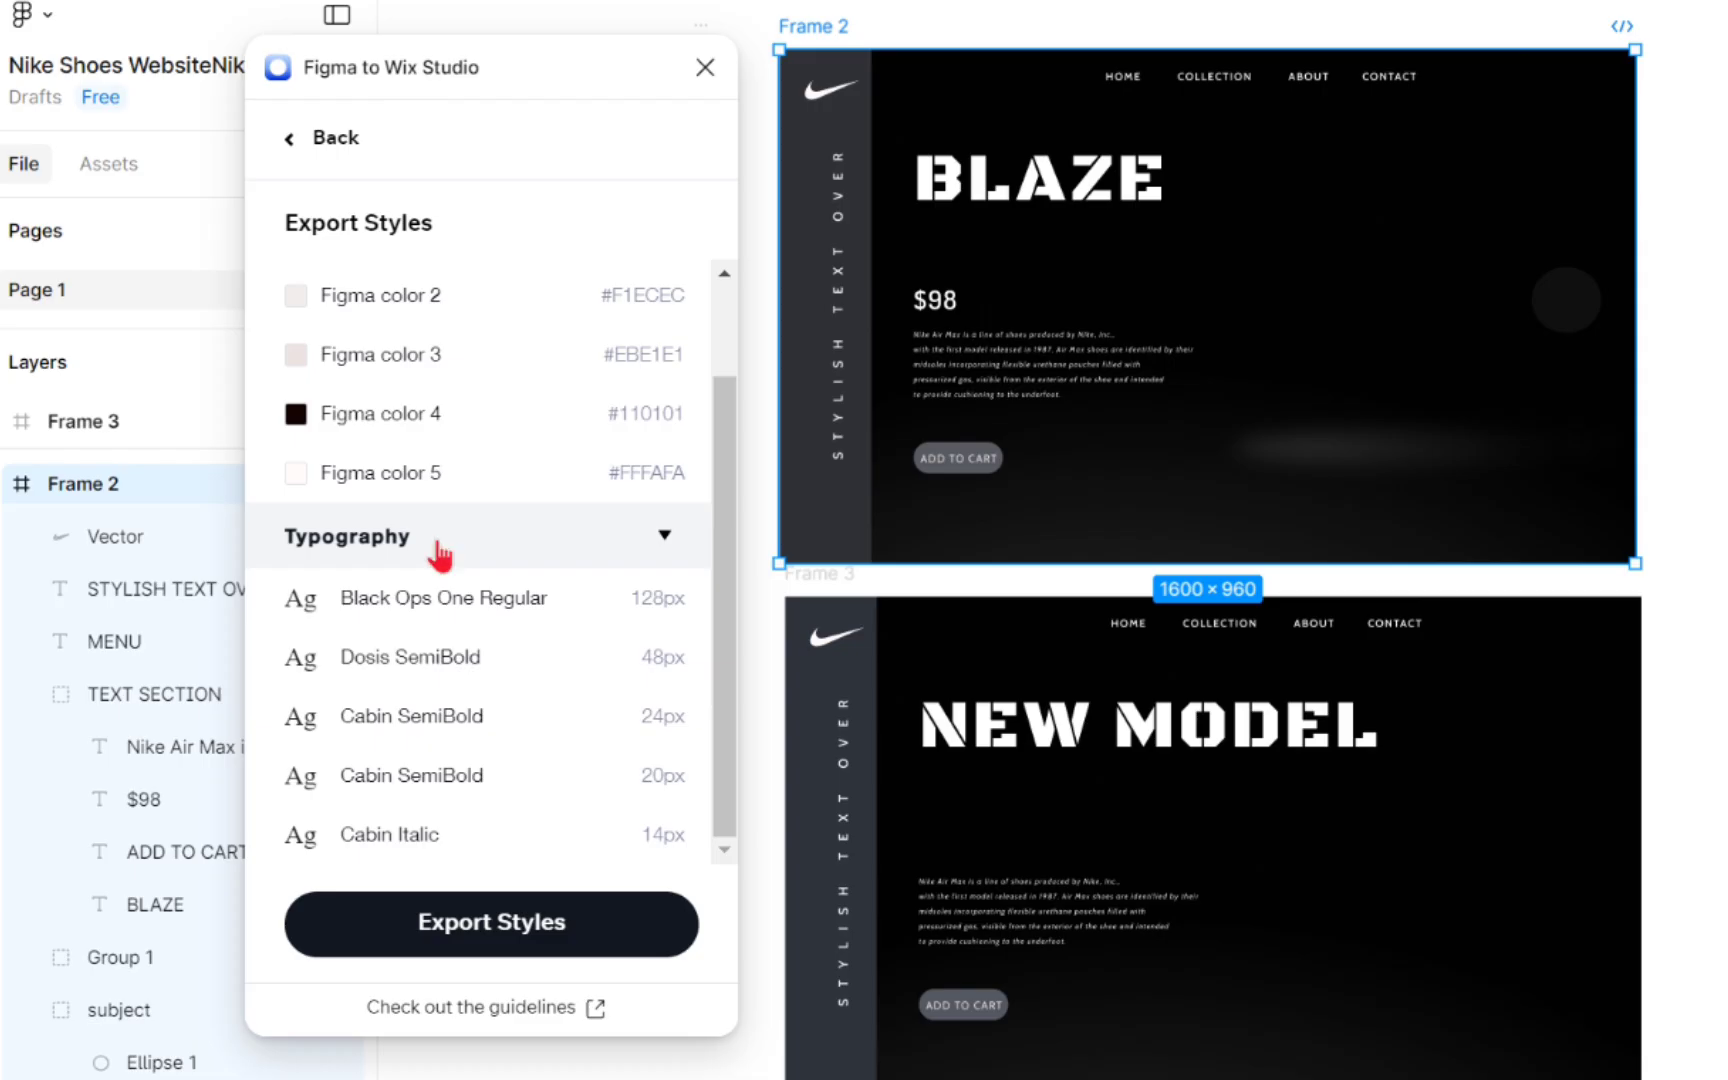
scroll(322, 501, up, 2)
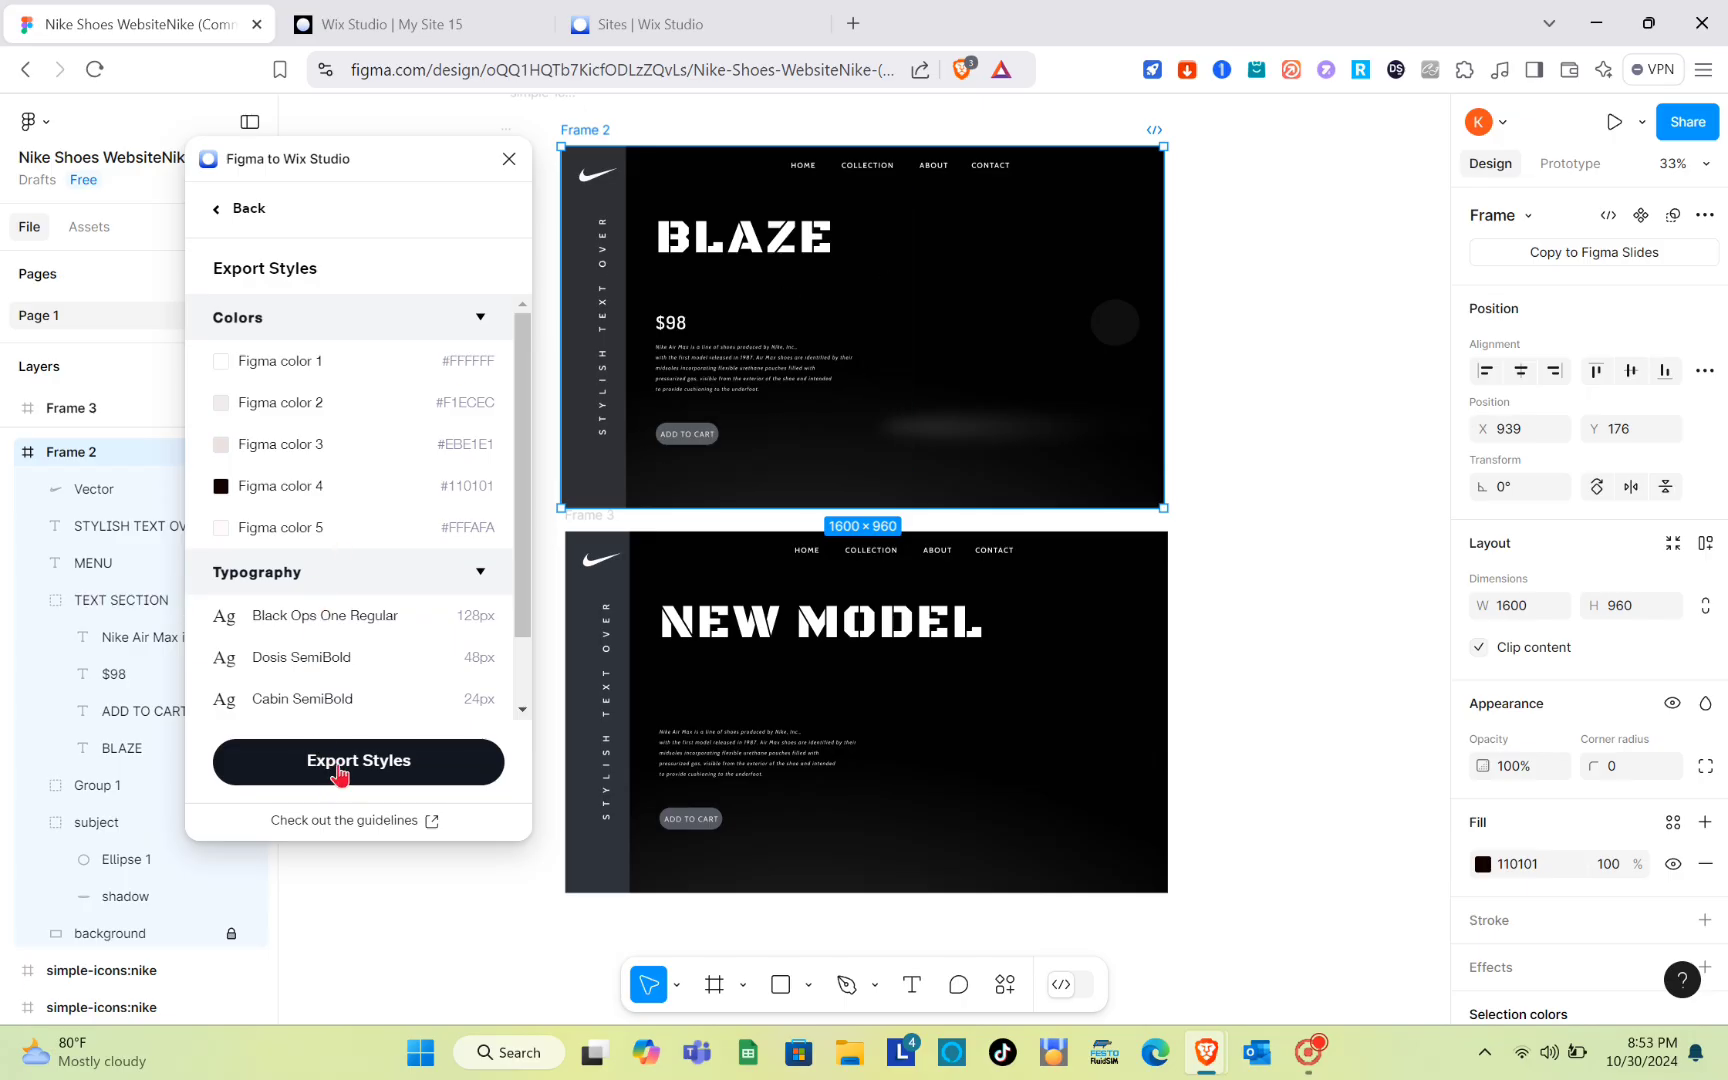
click(341, 772)
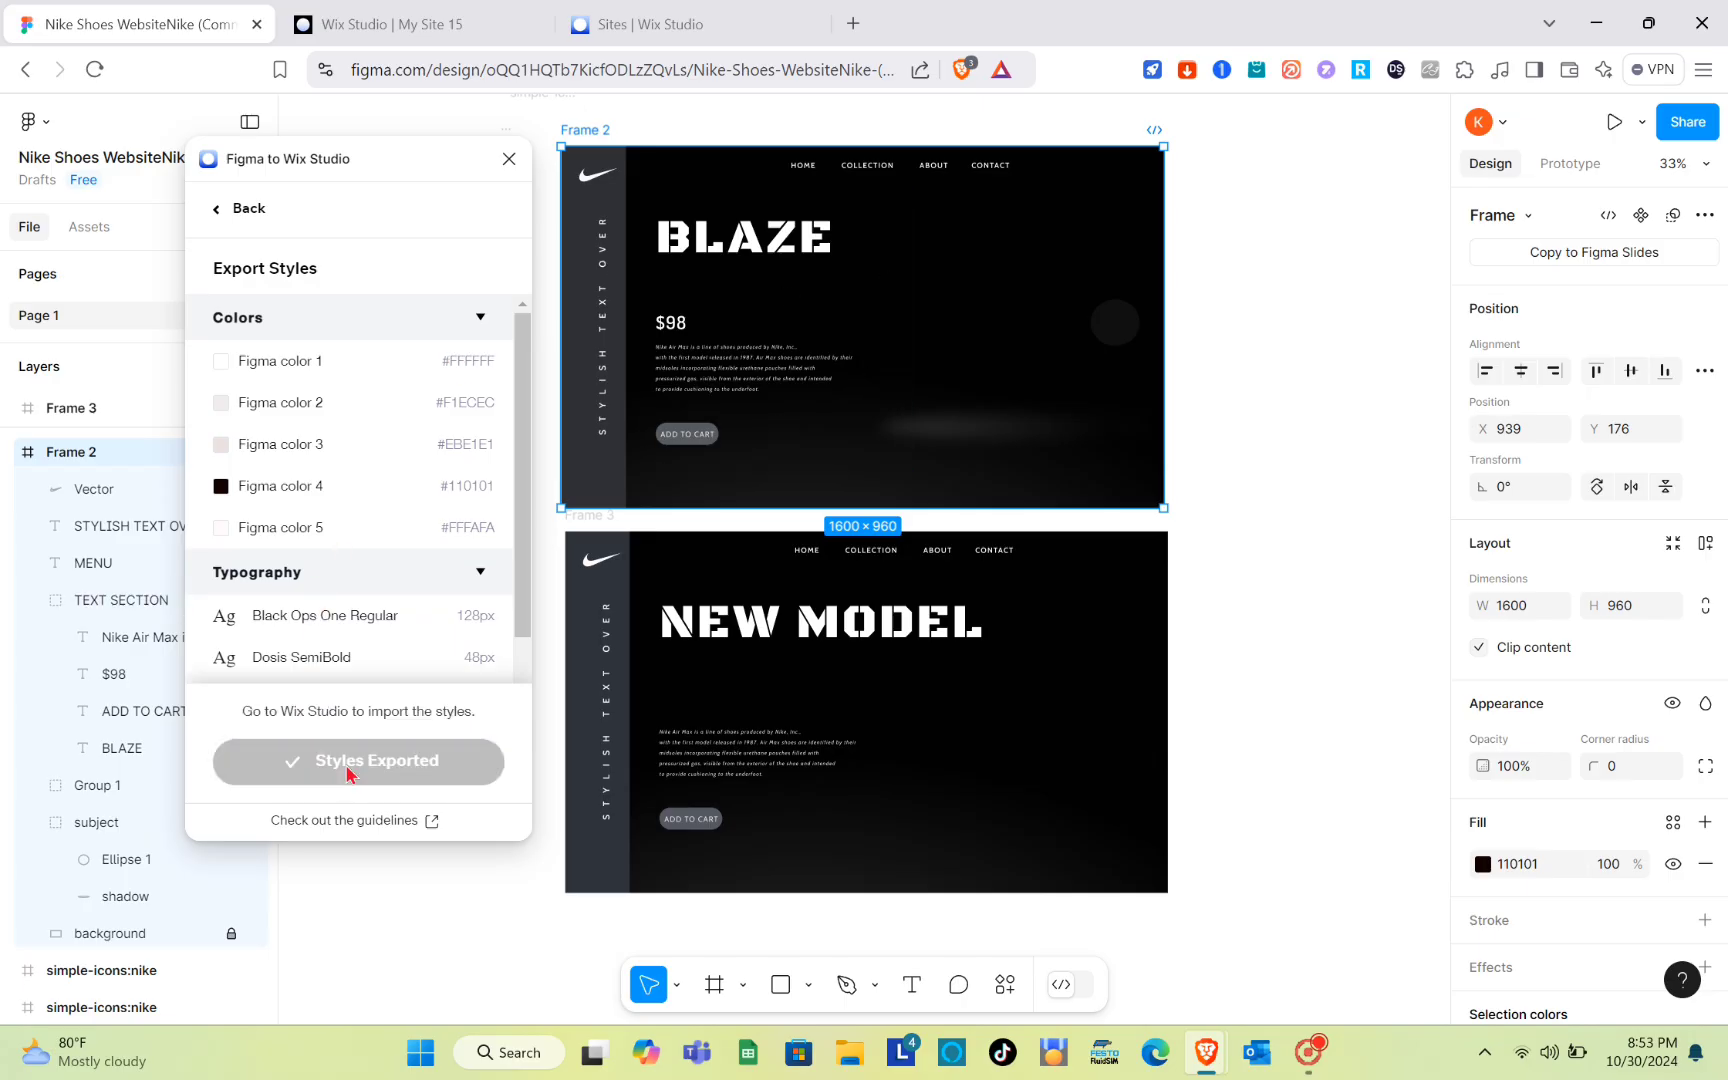
Step: Refresh the Figma import in Wix Studio and review the missing fonts, colors and text styles
click(405, 18)
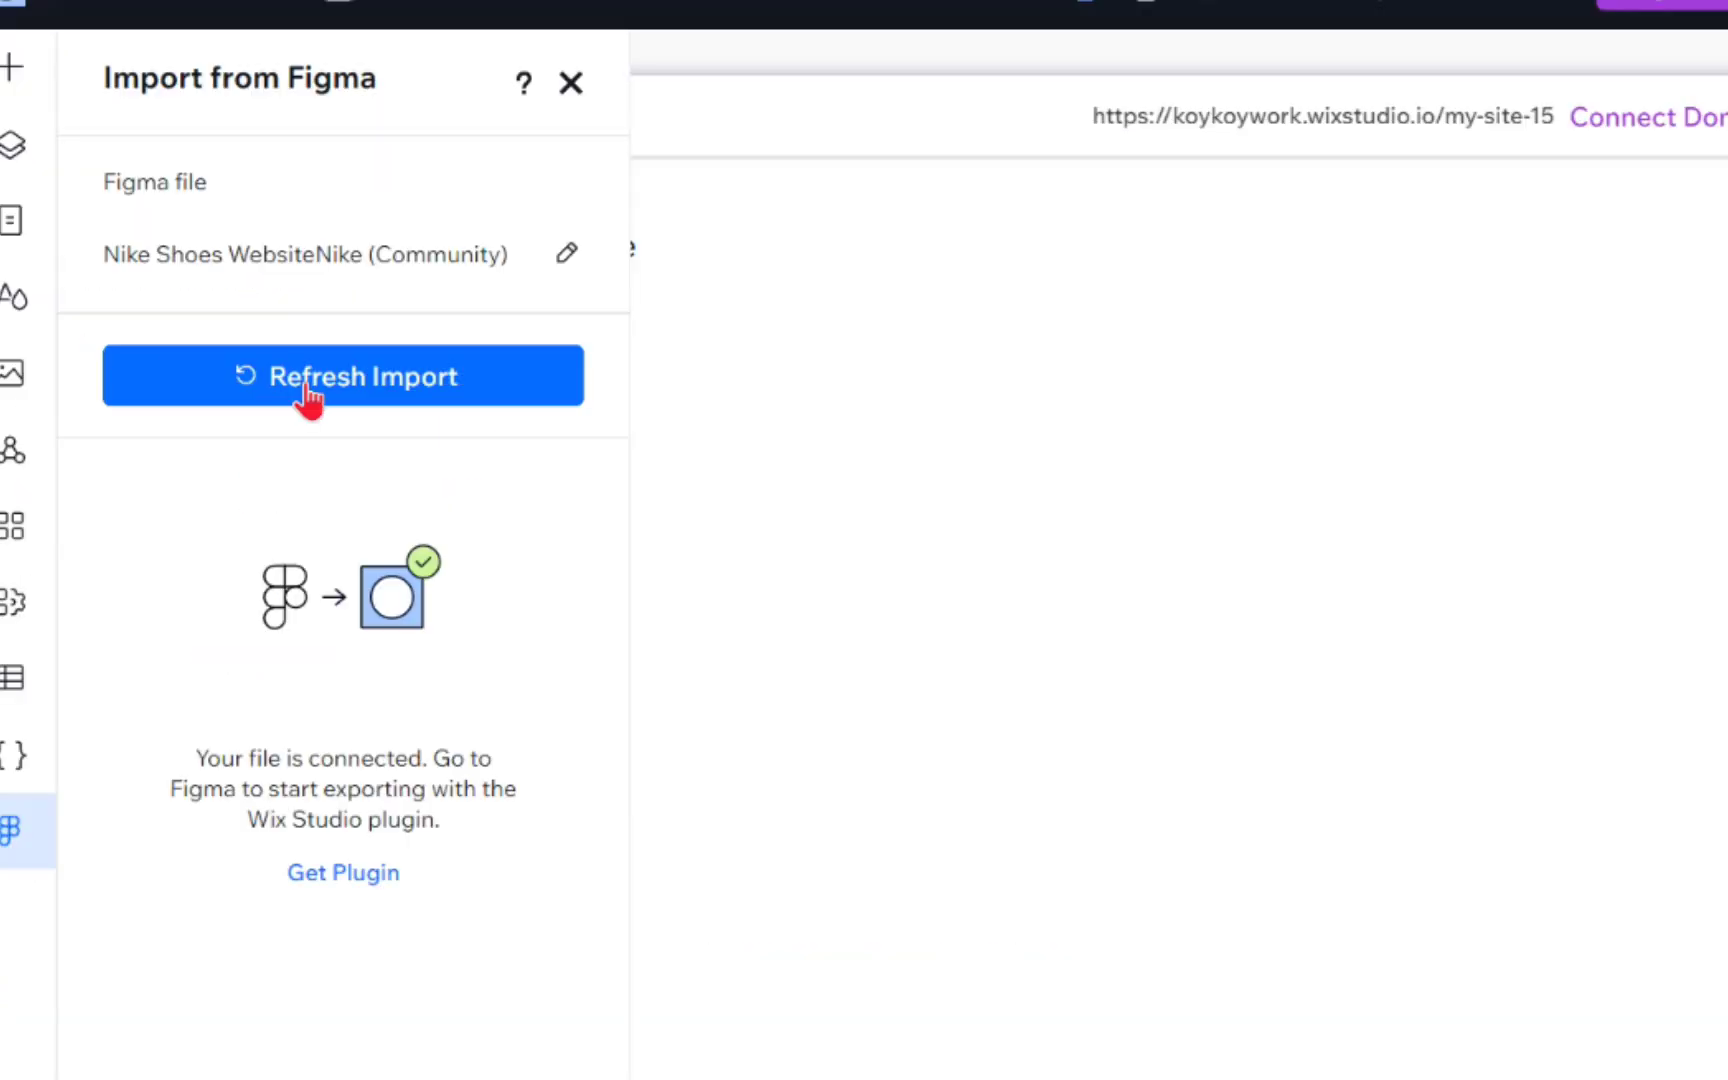
click(307, 388)
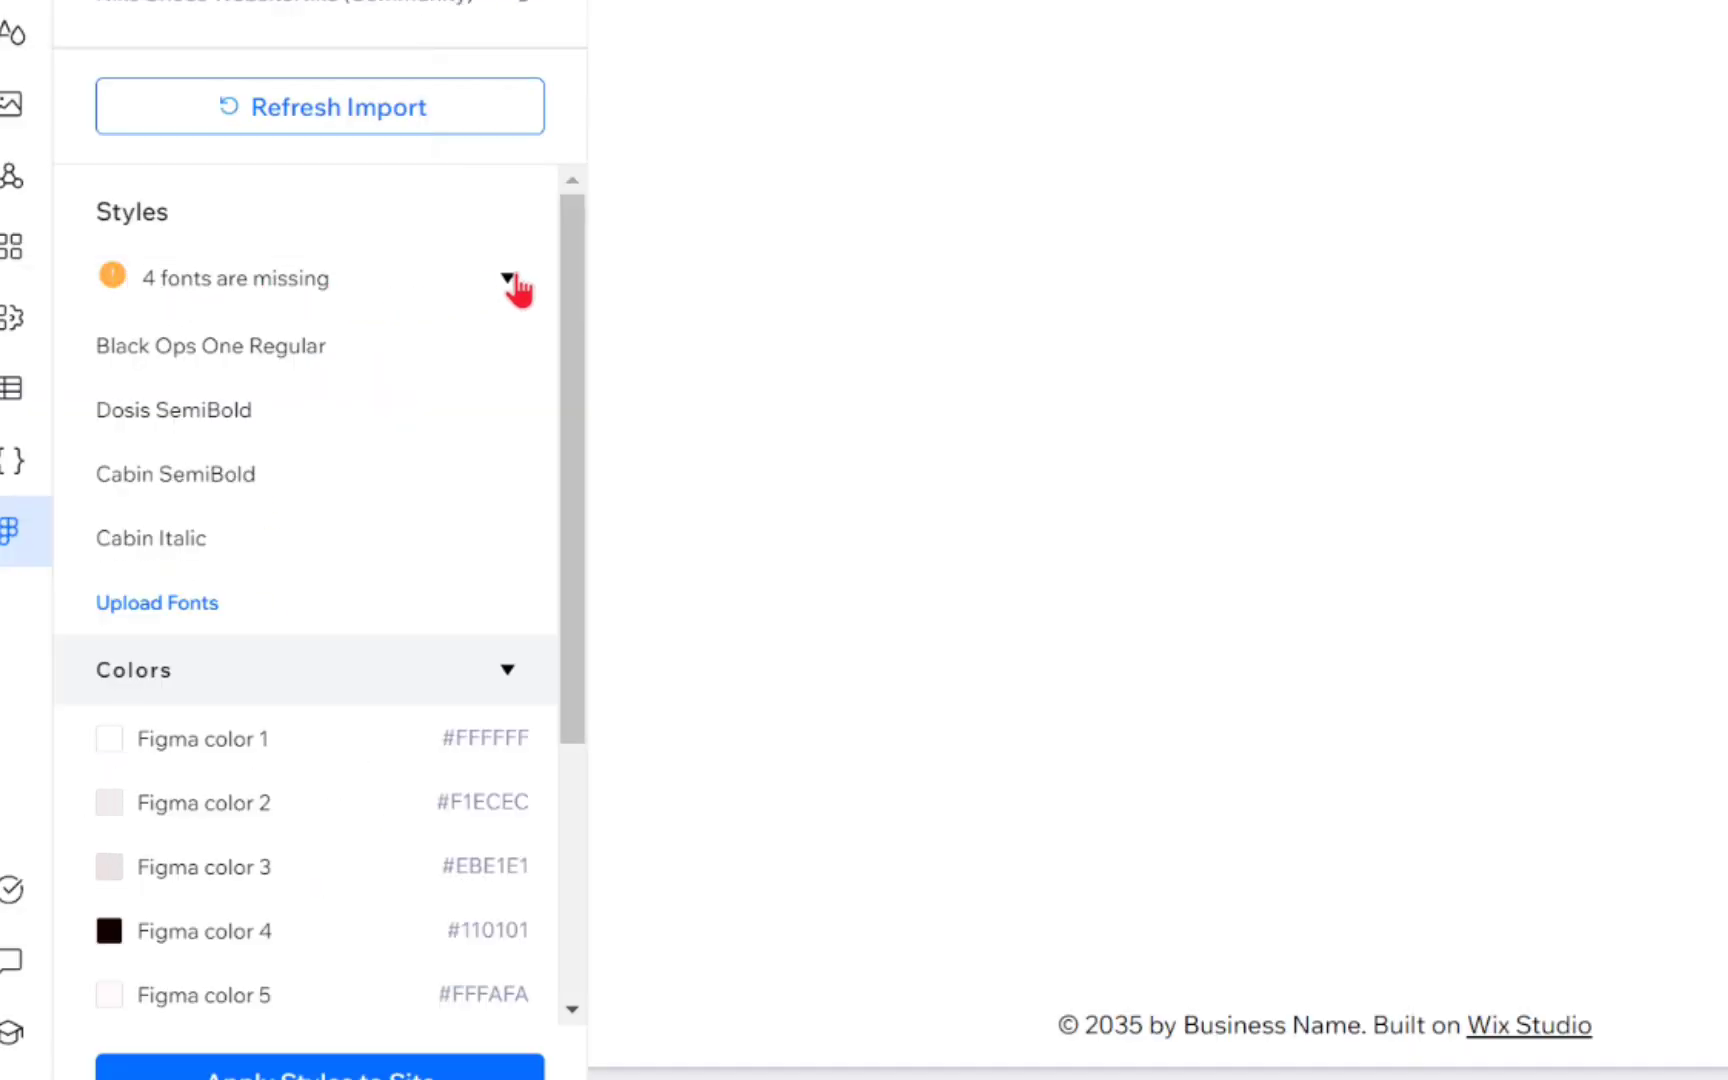
click(509, 279)
click(508, 279)
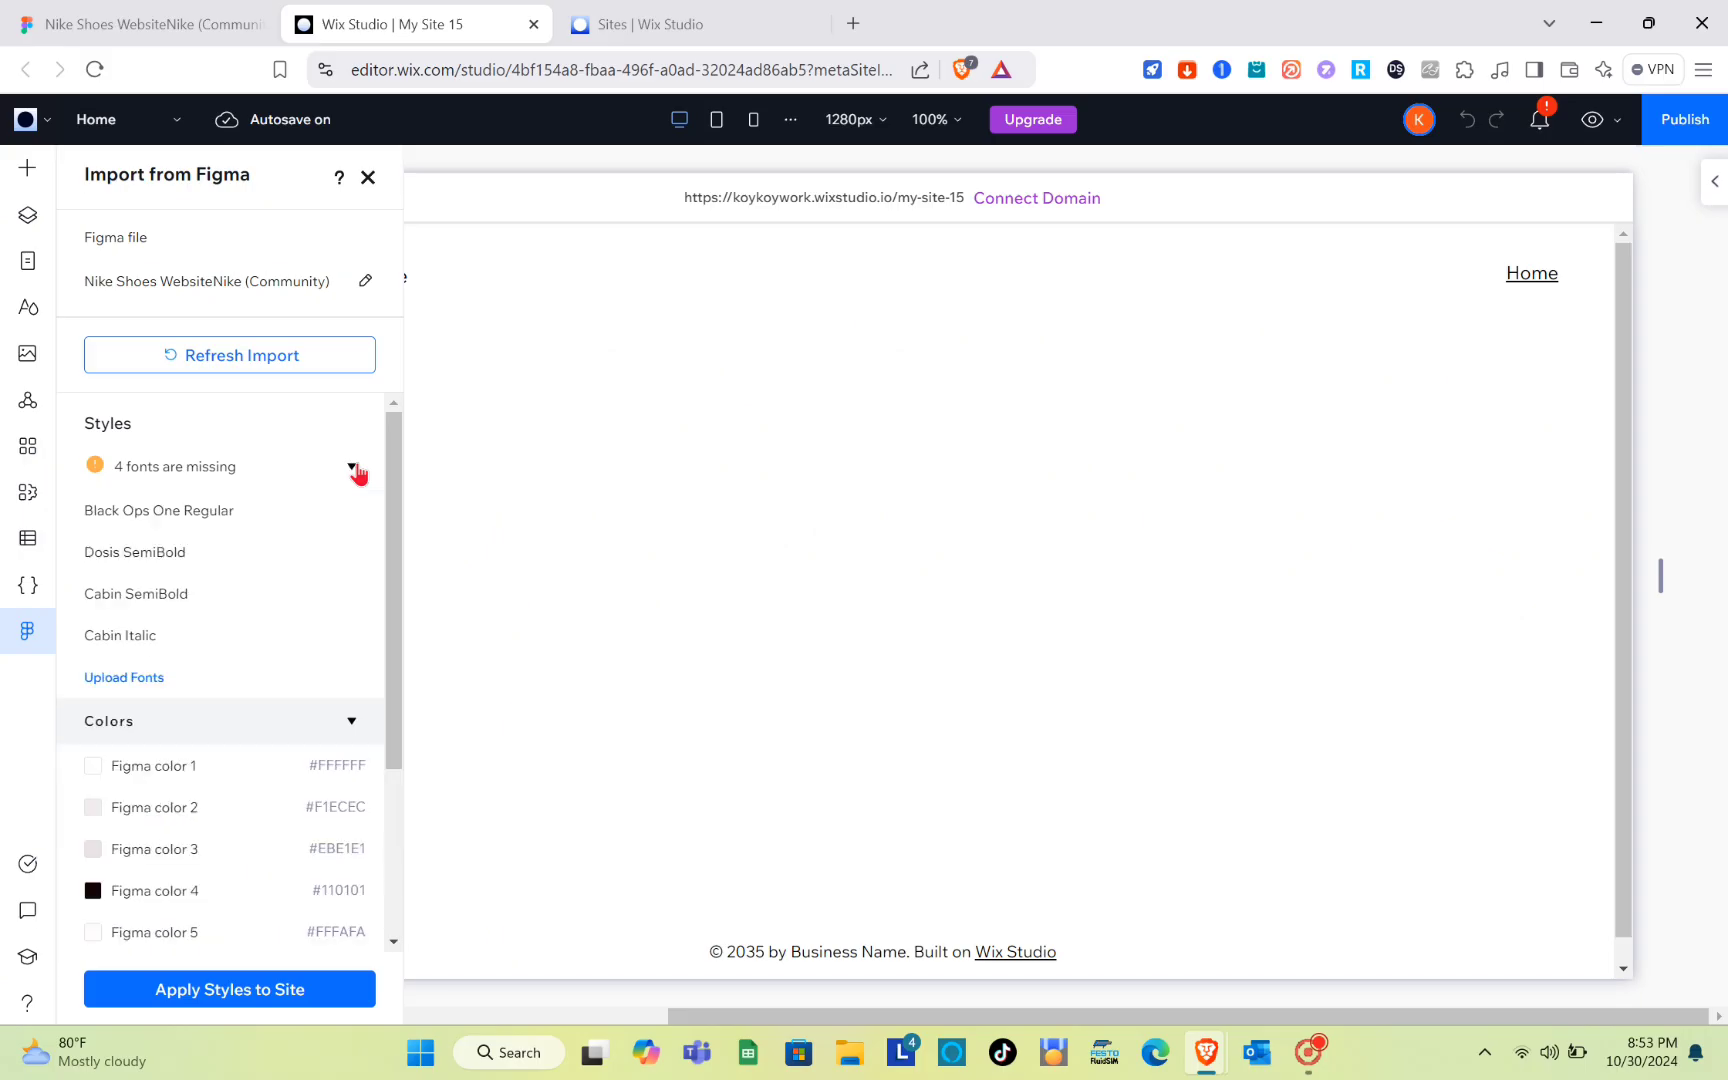
scroll(332, 468, down, 1)
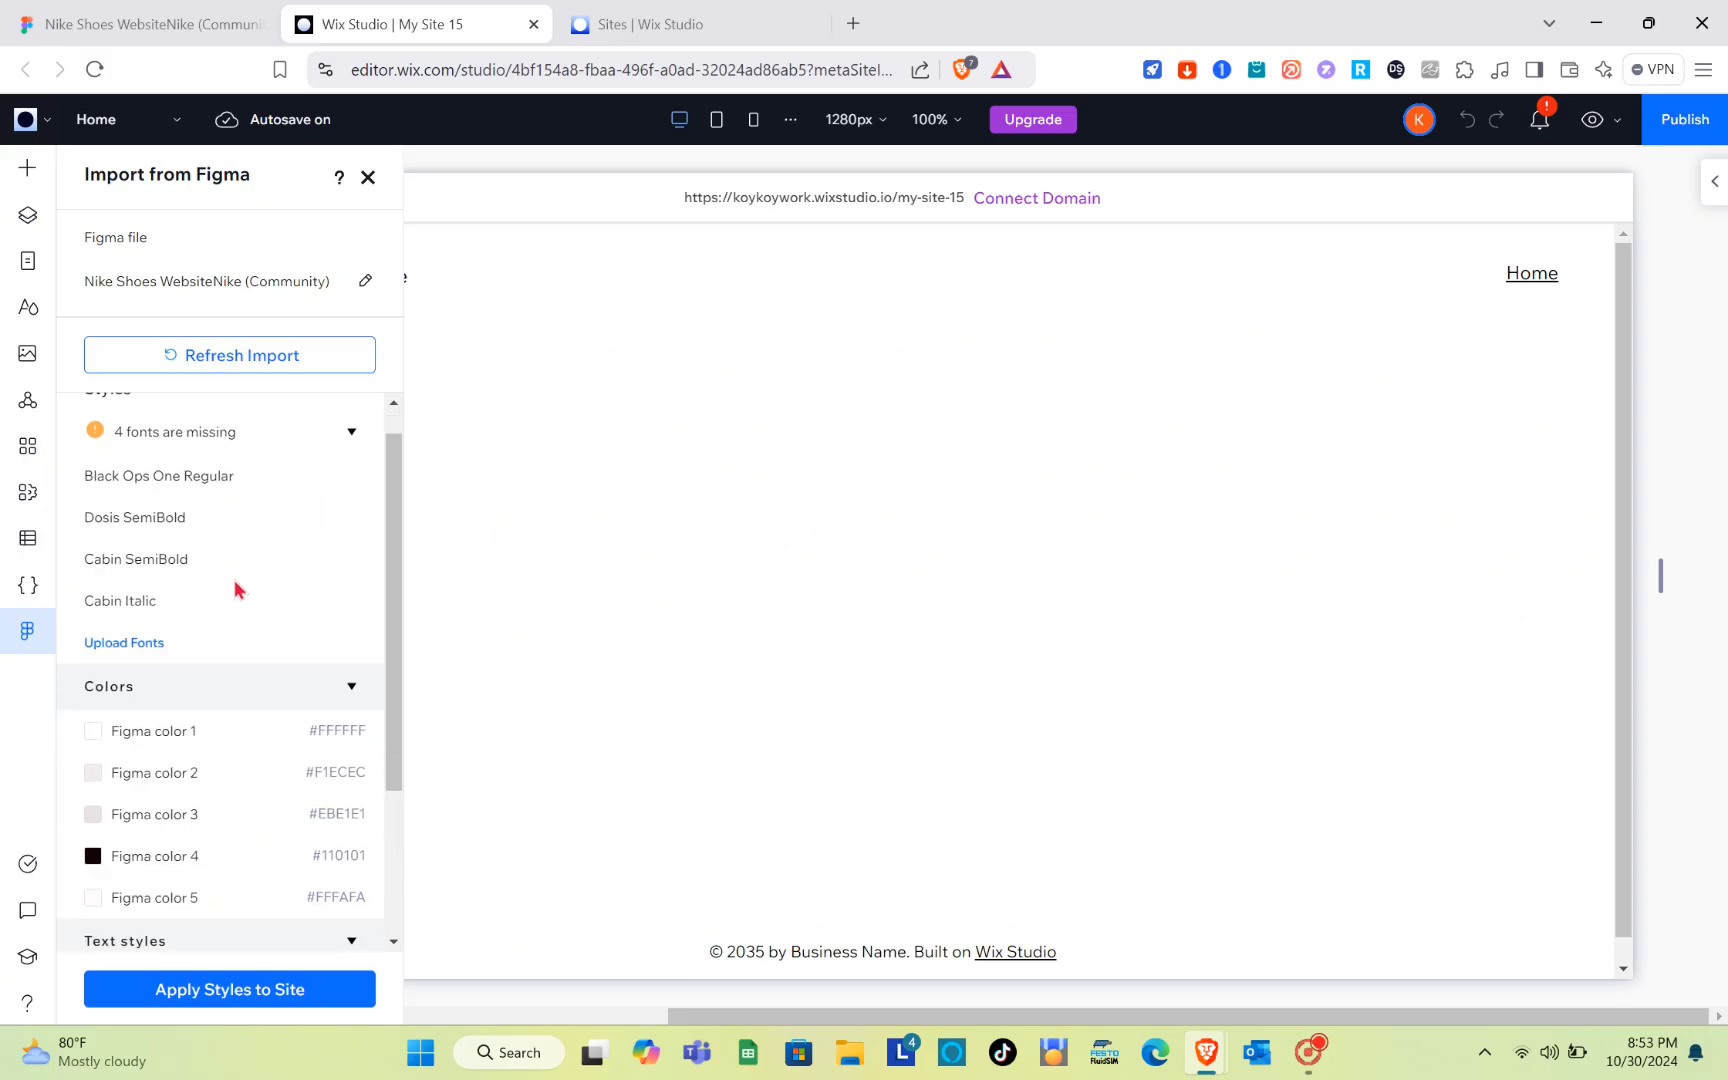
scroll(236, 590, down, 4)
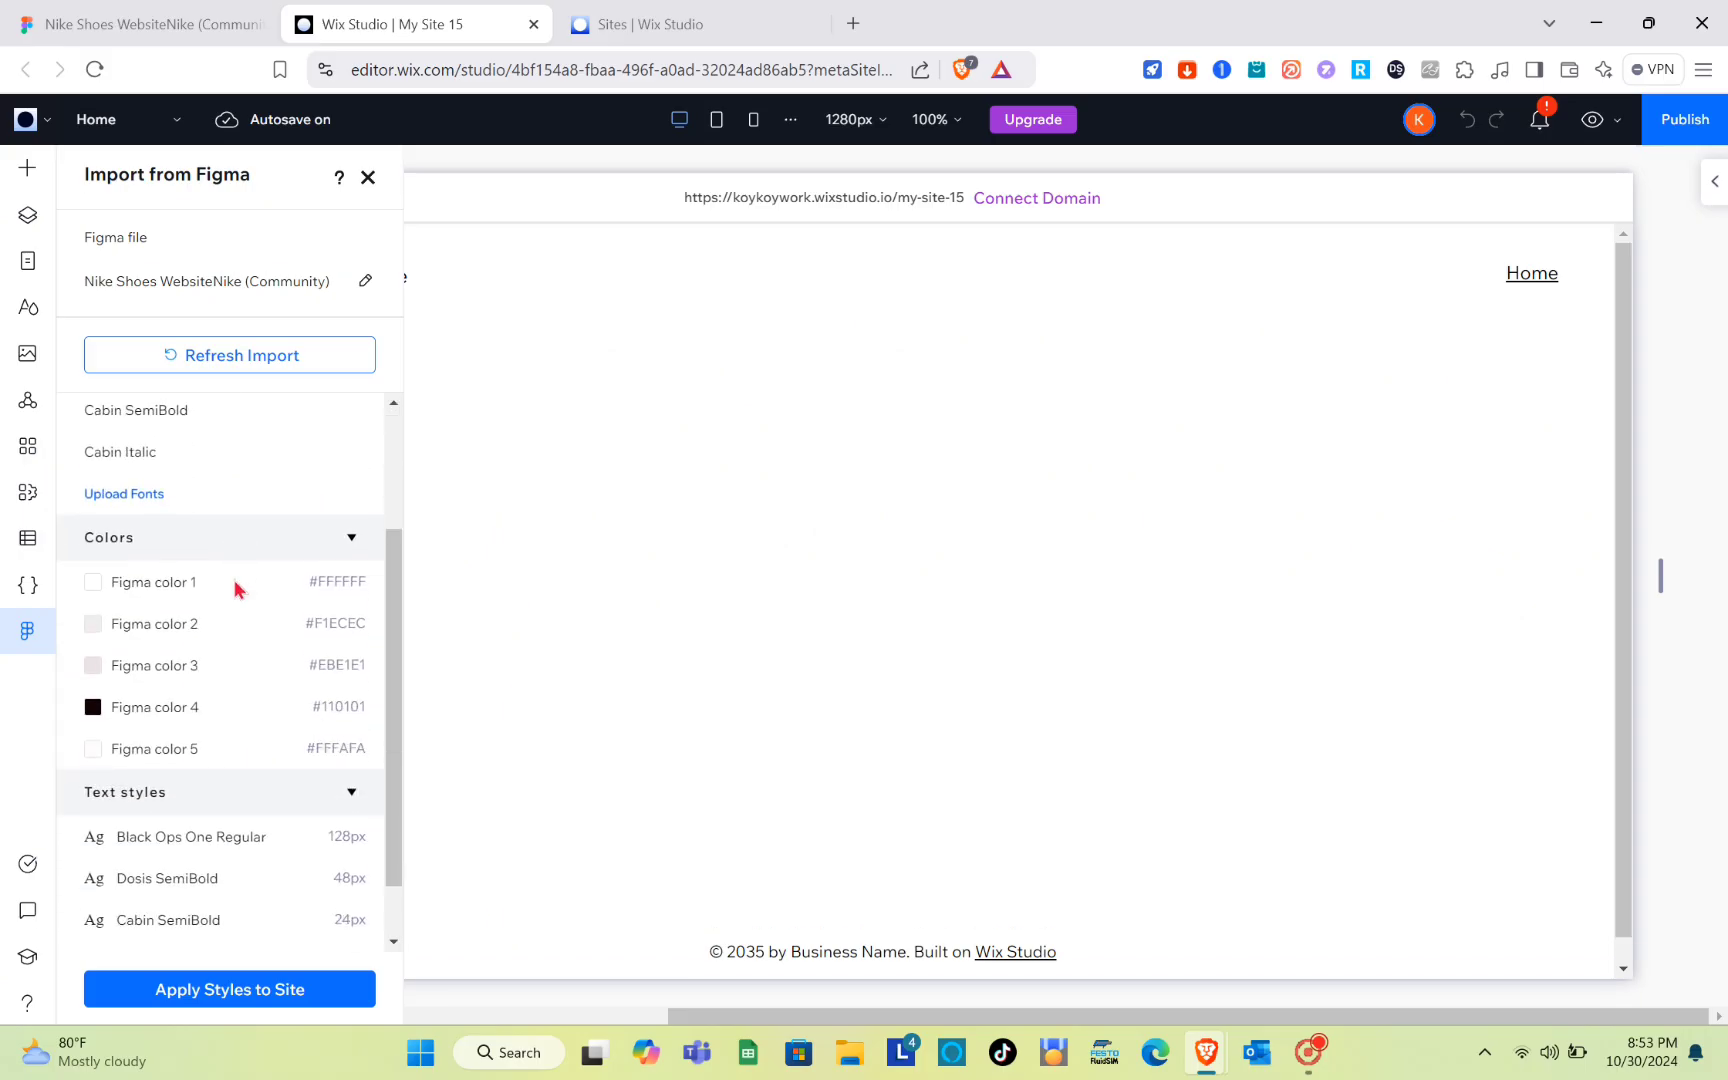
Step: Check Frame 2's width in Figma and set the Wix Studio desktop editing size to 1600 px to match
click(855, 119)
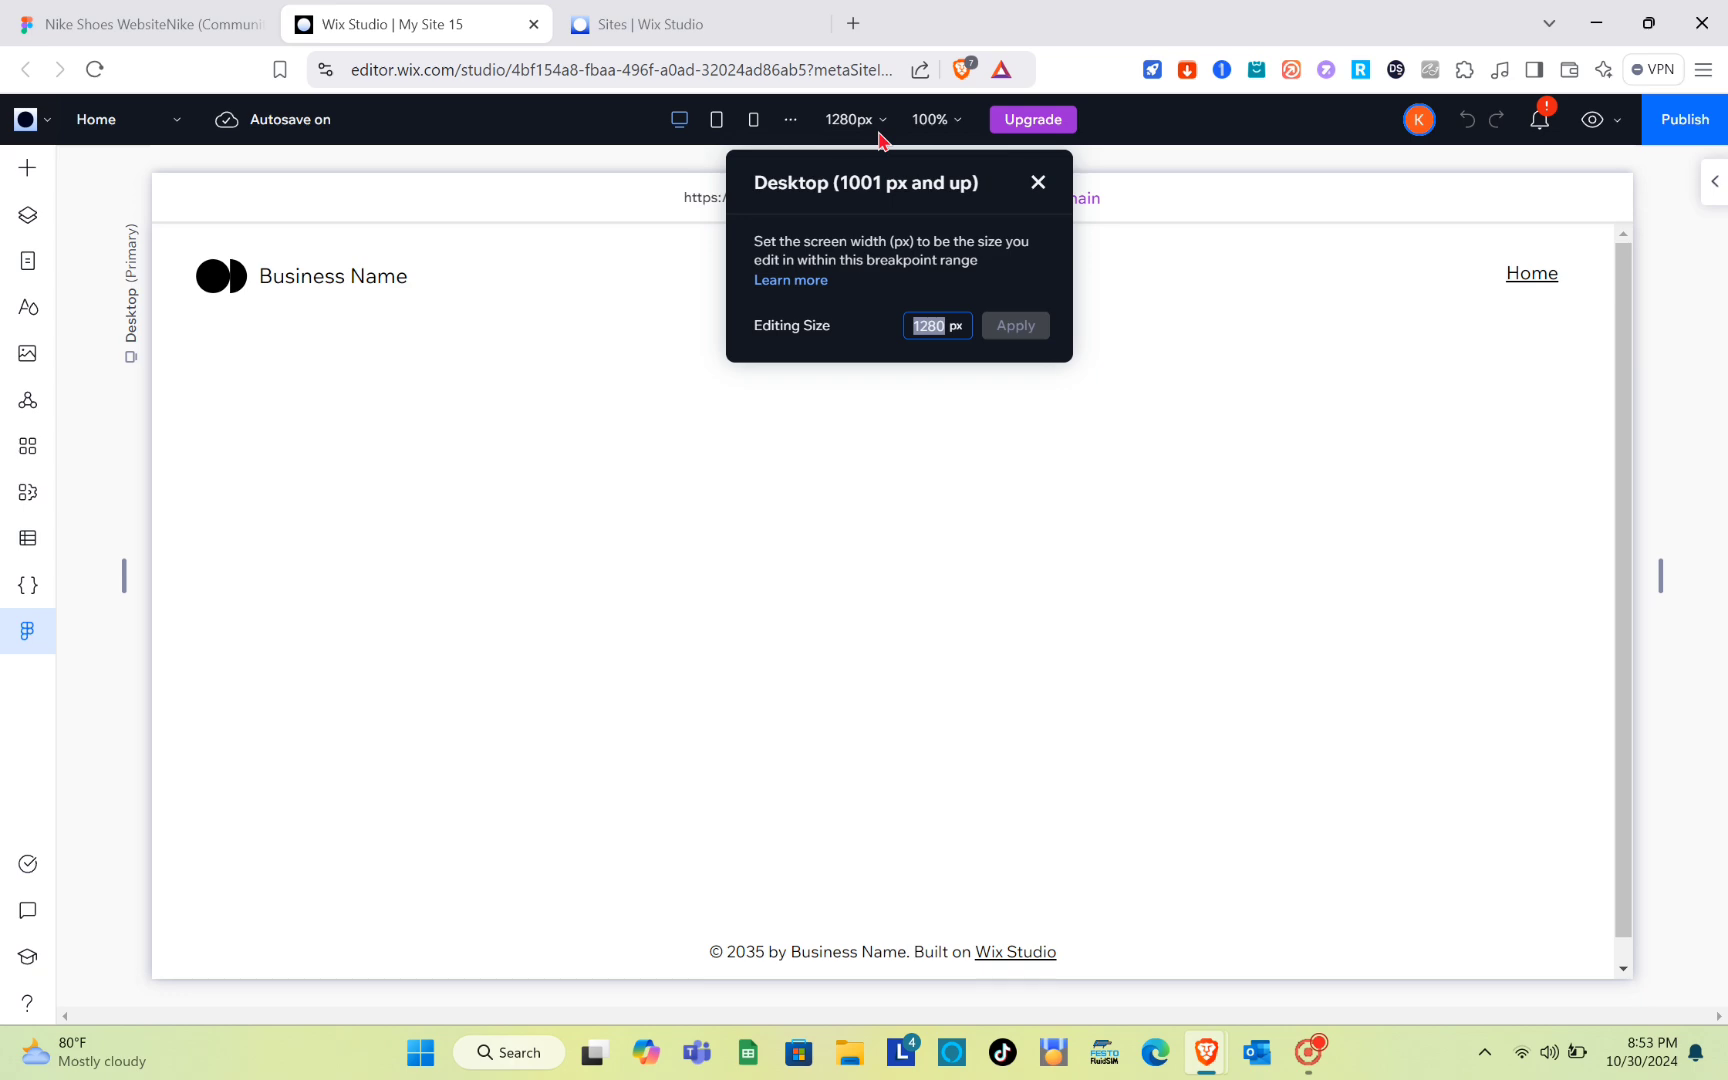
click(243, 12)
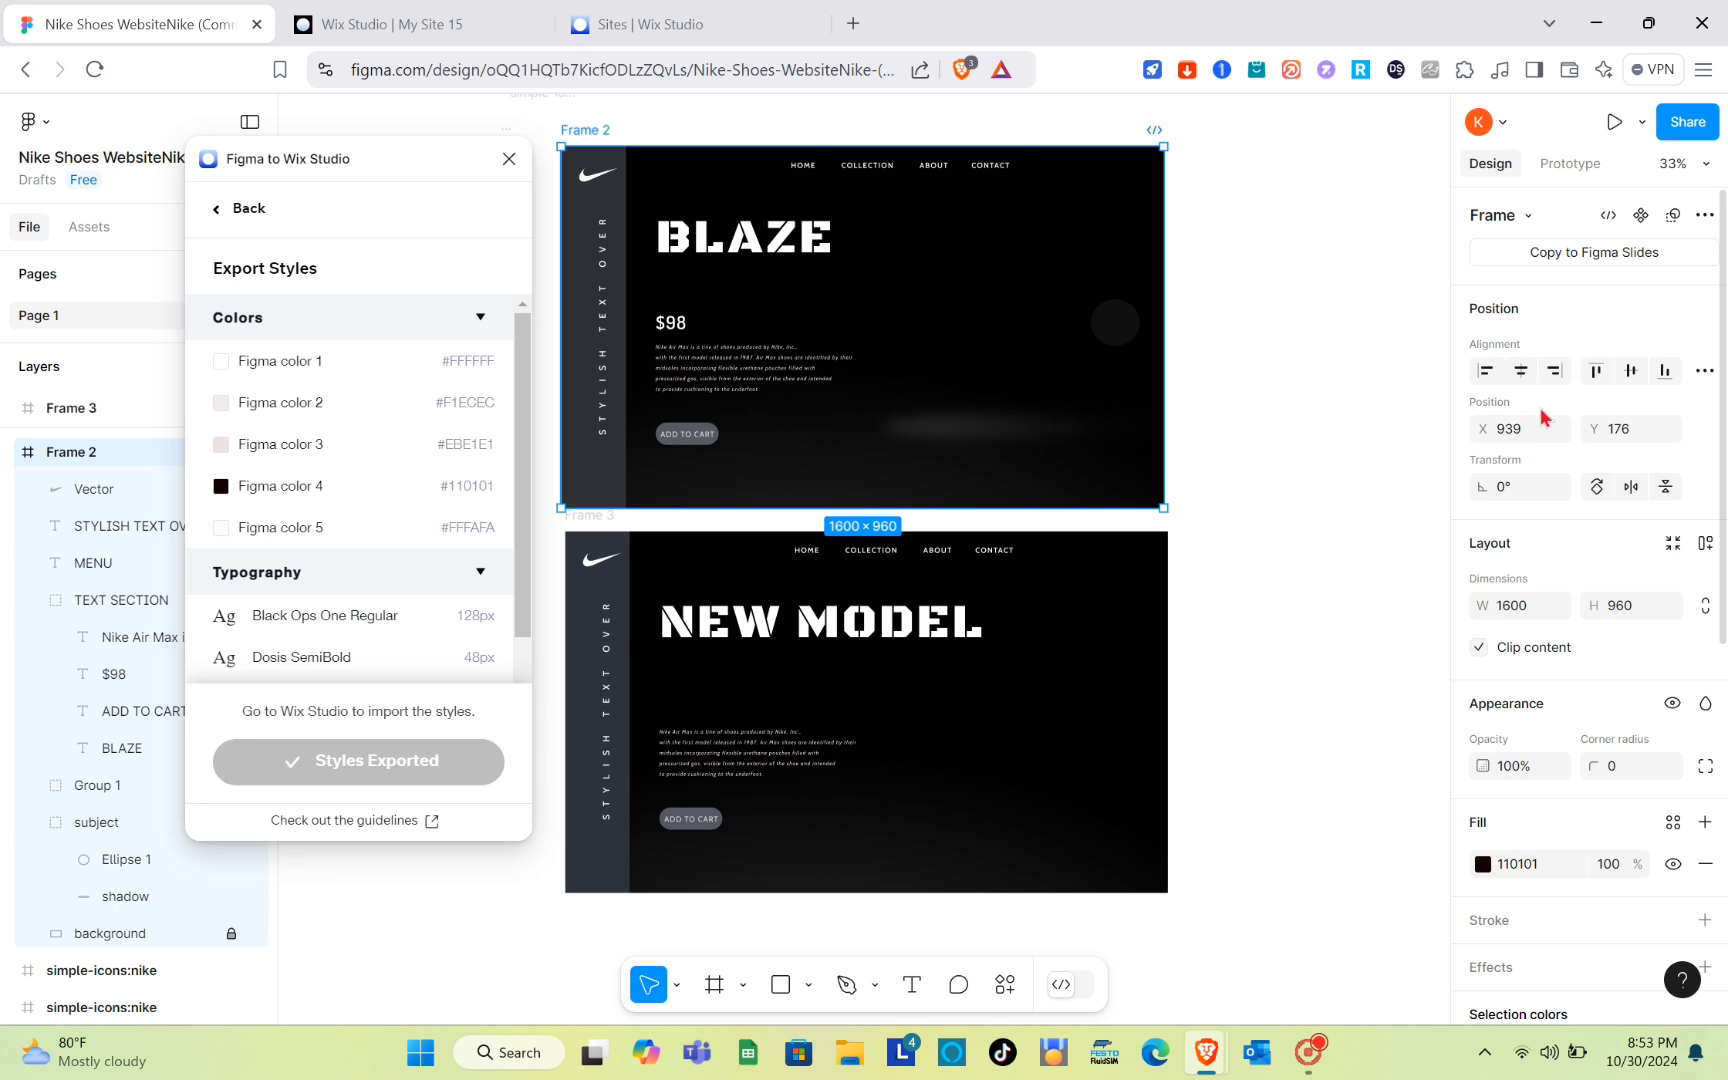
scroll(1541, 416, down, 1)
scroll(1541, 416, up, 1)
click(440, 22)
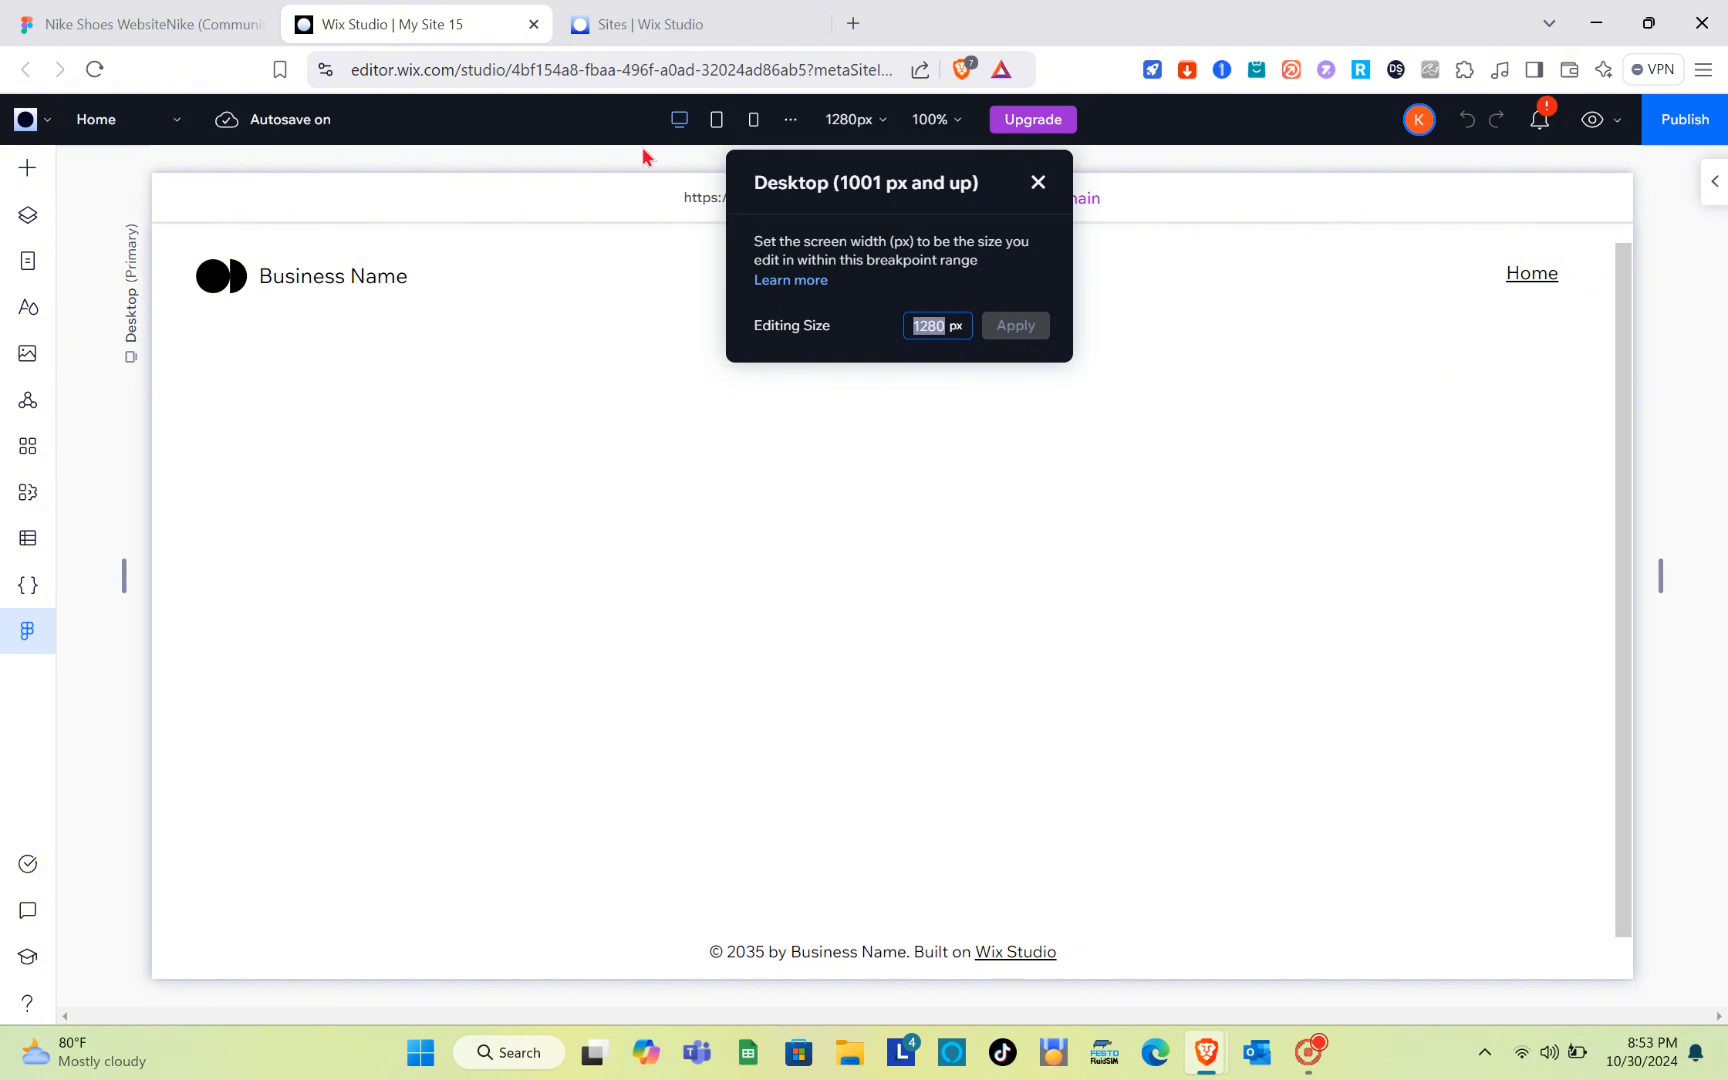
text(1600)
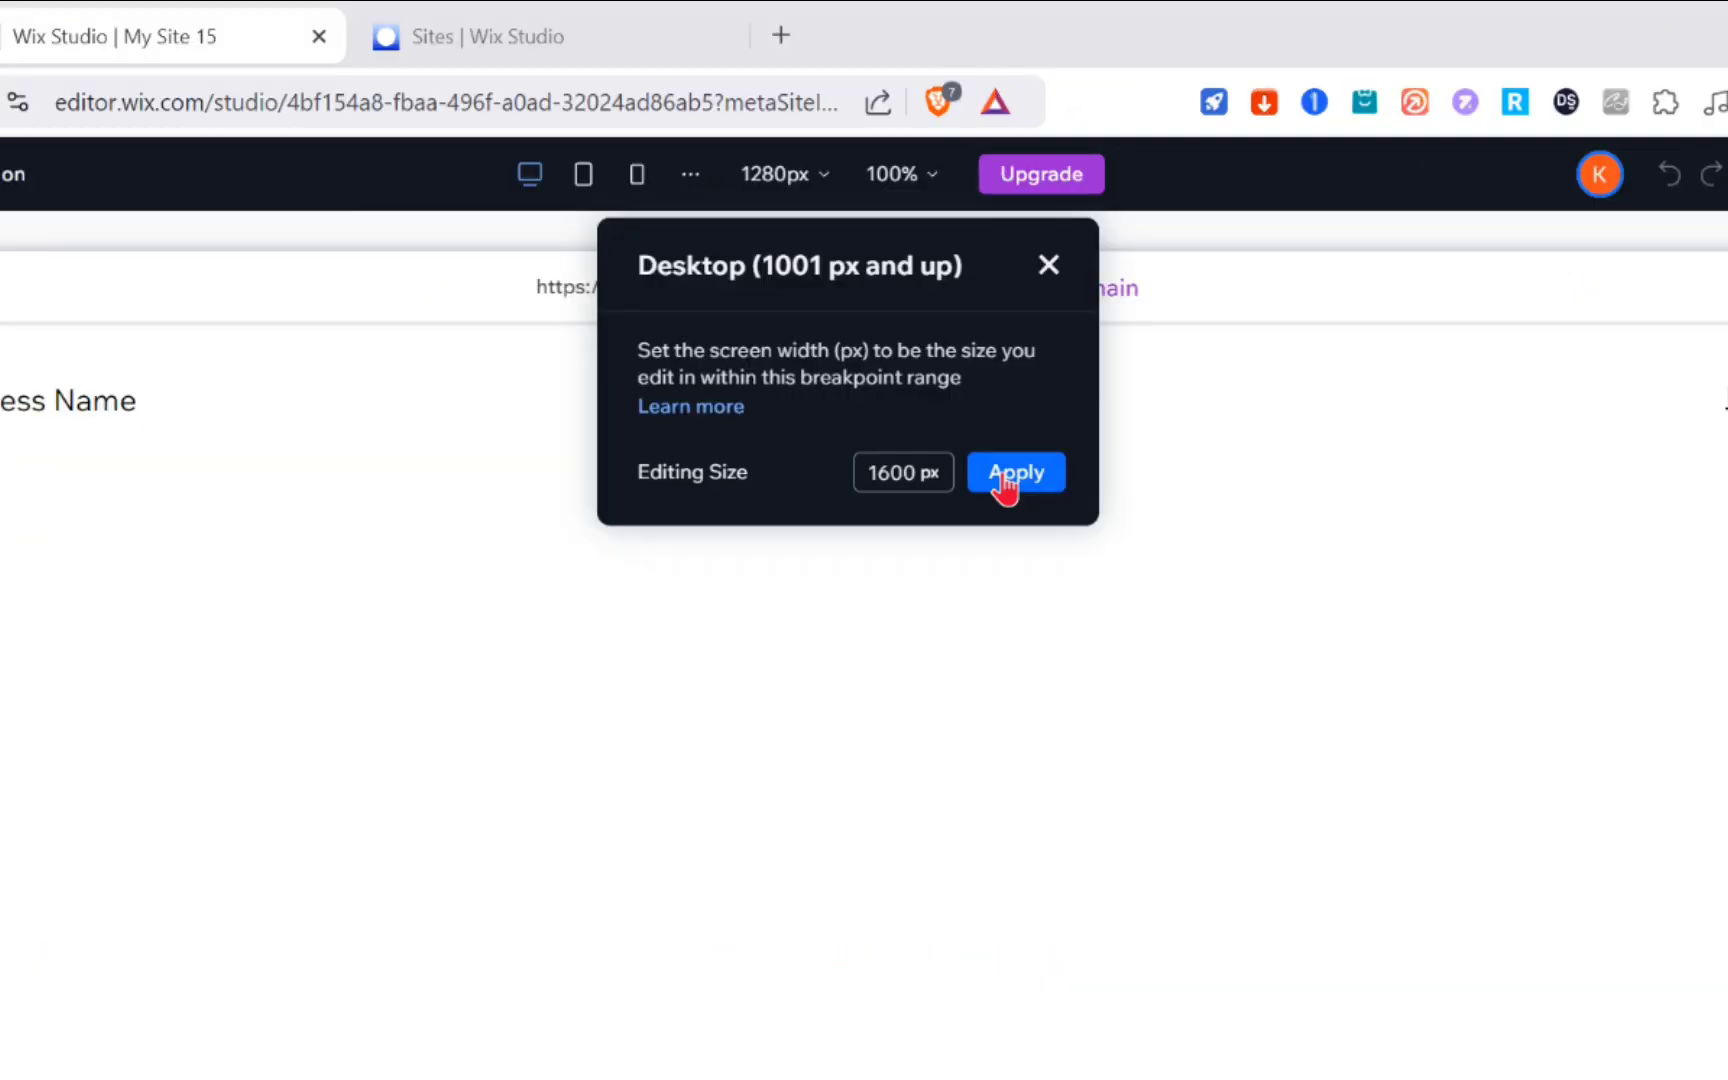
click(1010, 474)
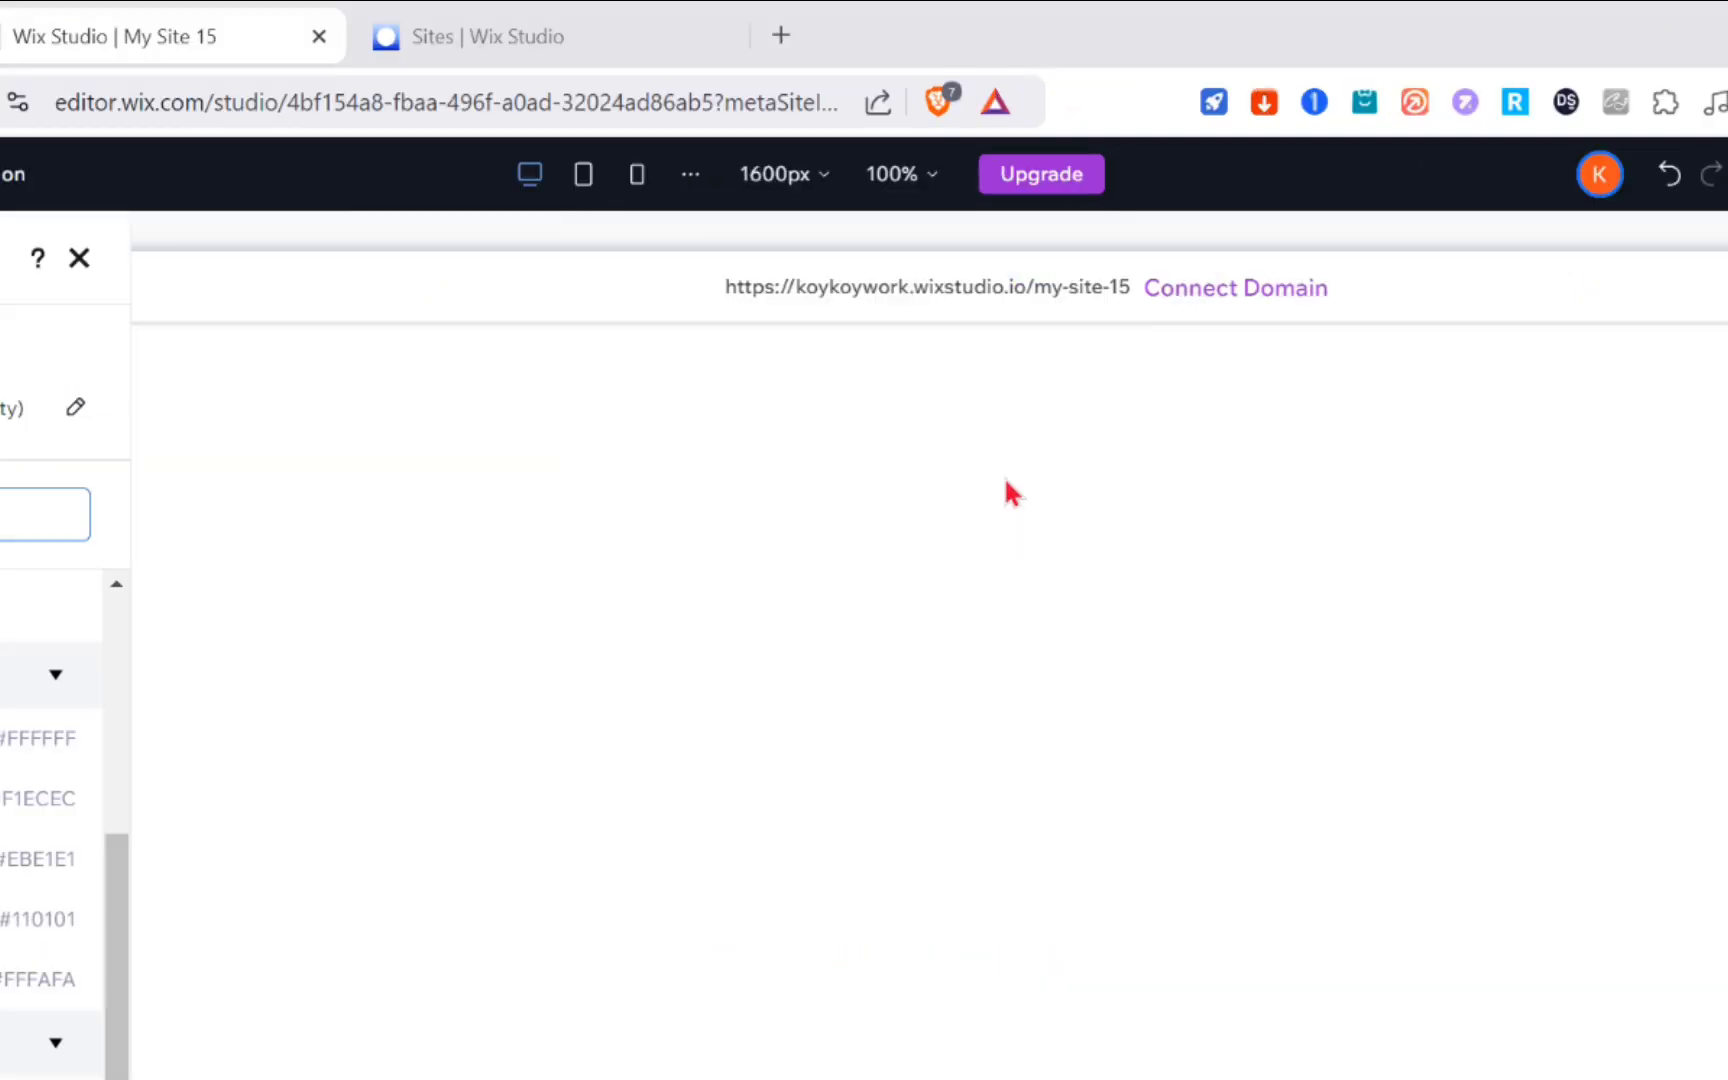
Step: Collapse the imported color list and look at the font upload dialog for the missing fonts without uploading any
click(57, 673)
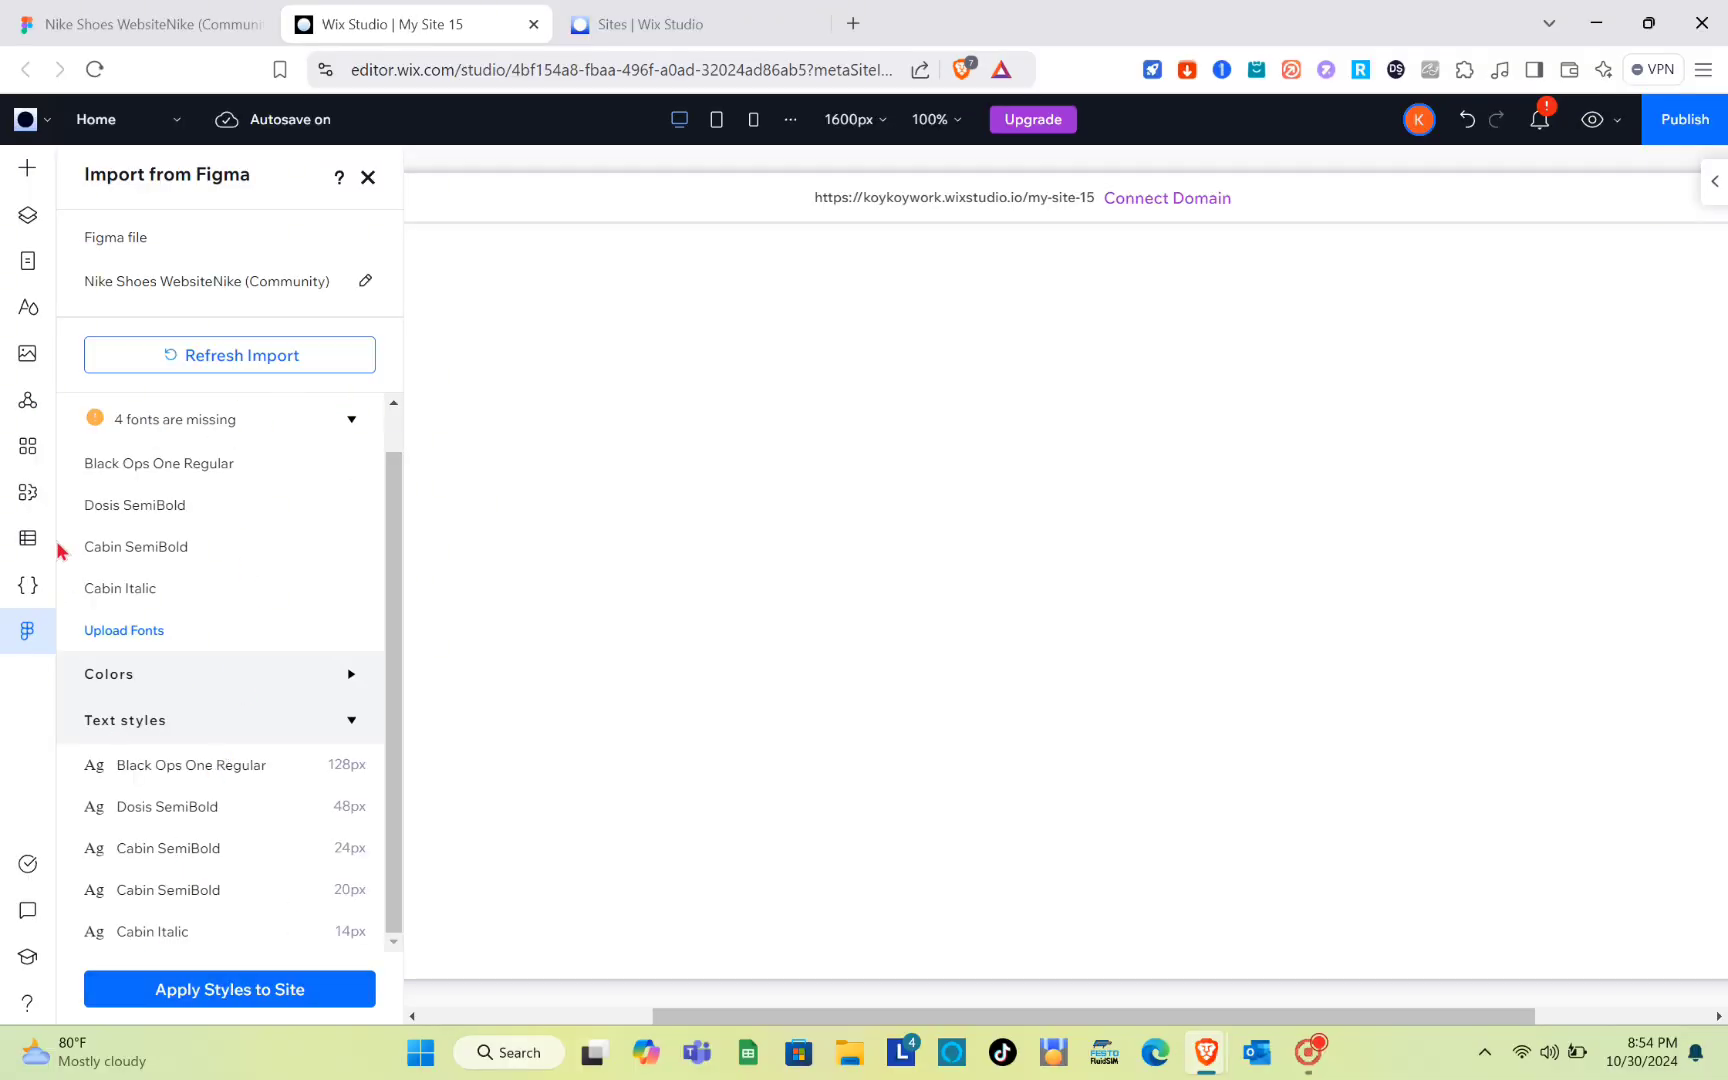
click(136, 636)
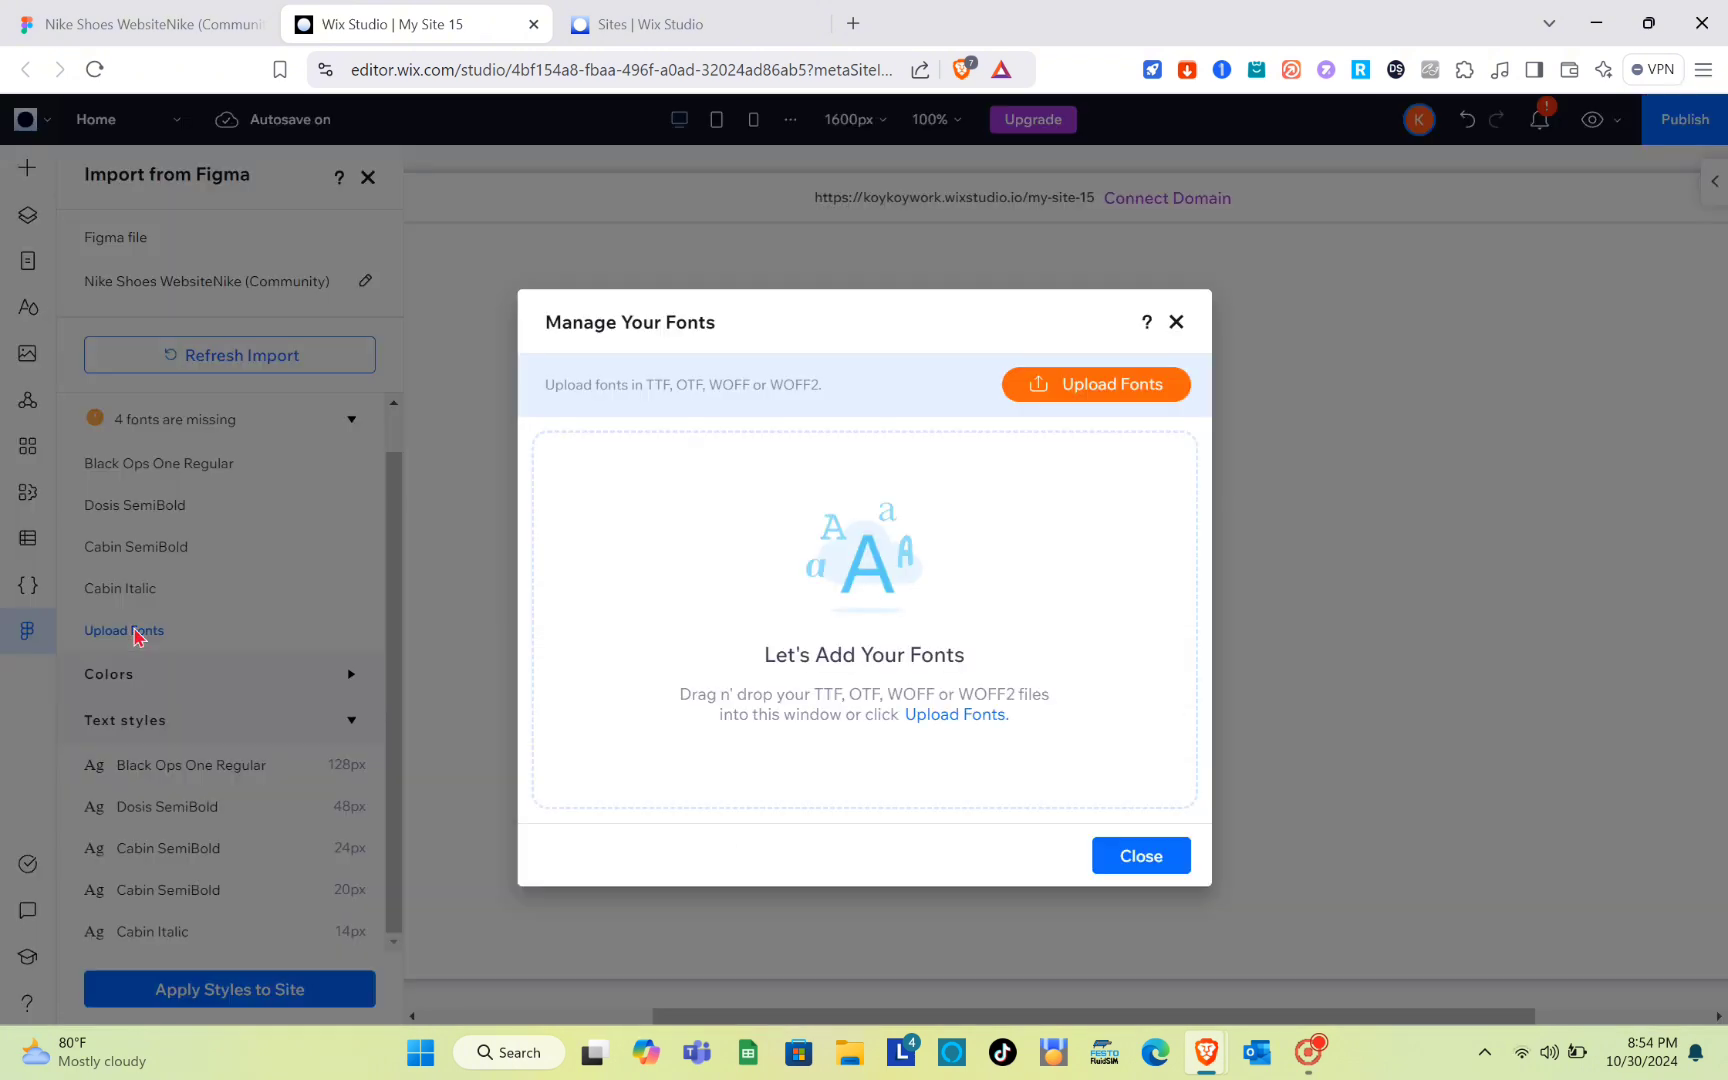
click(1177, 322)
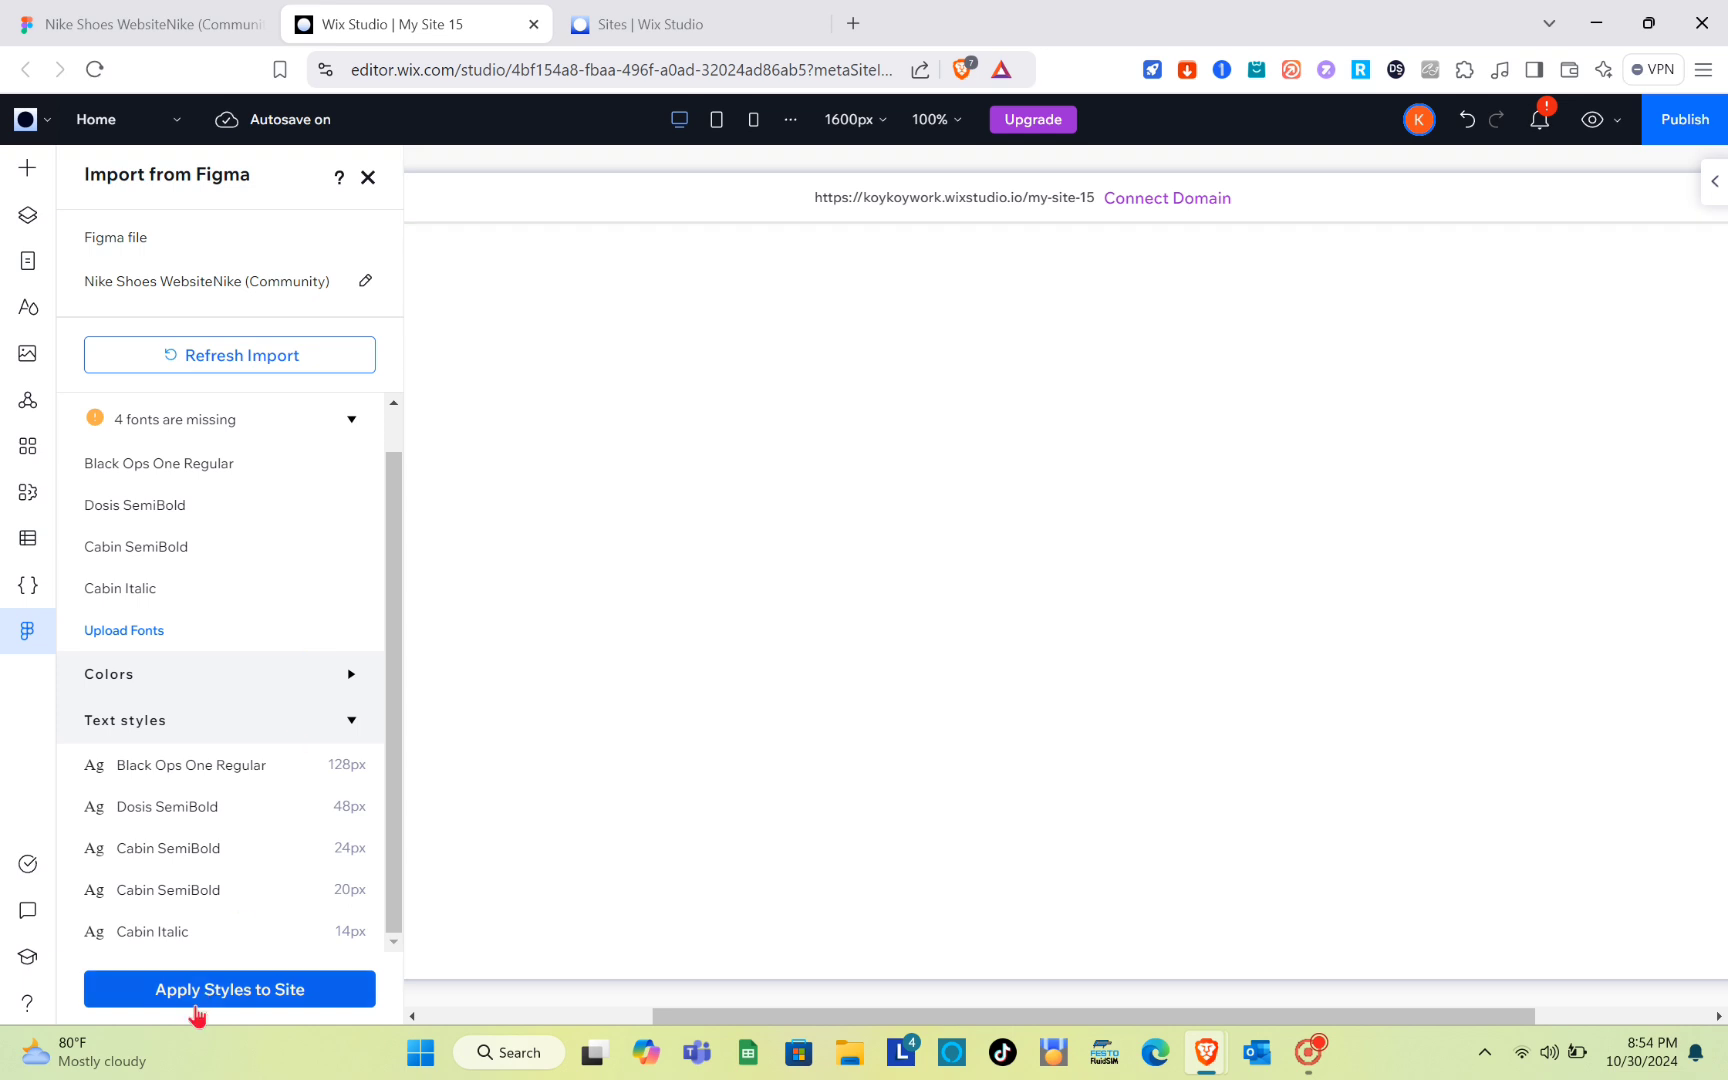
Step: Apply the imported Figma styles to the site, continuing without uploading the missing fonts
click(229, 991)
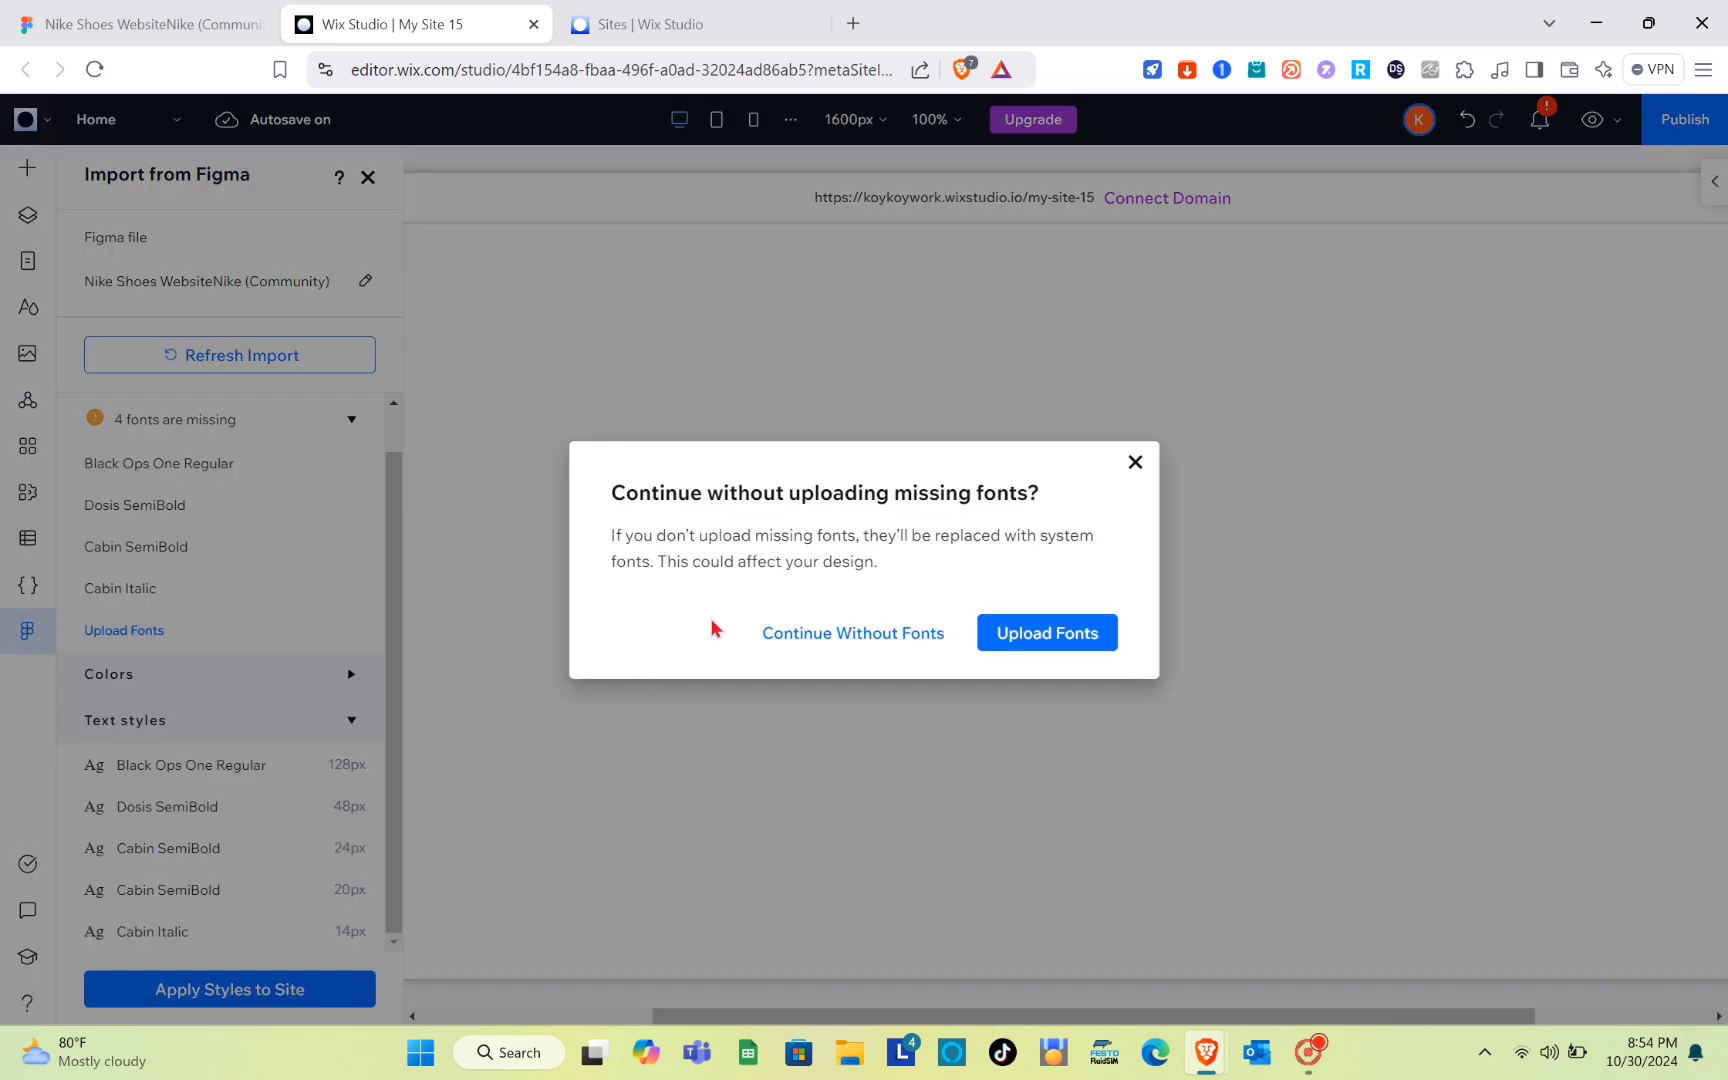
click(1054, 641)
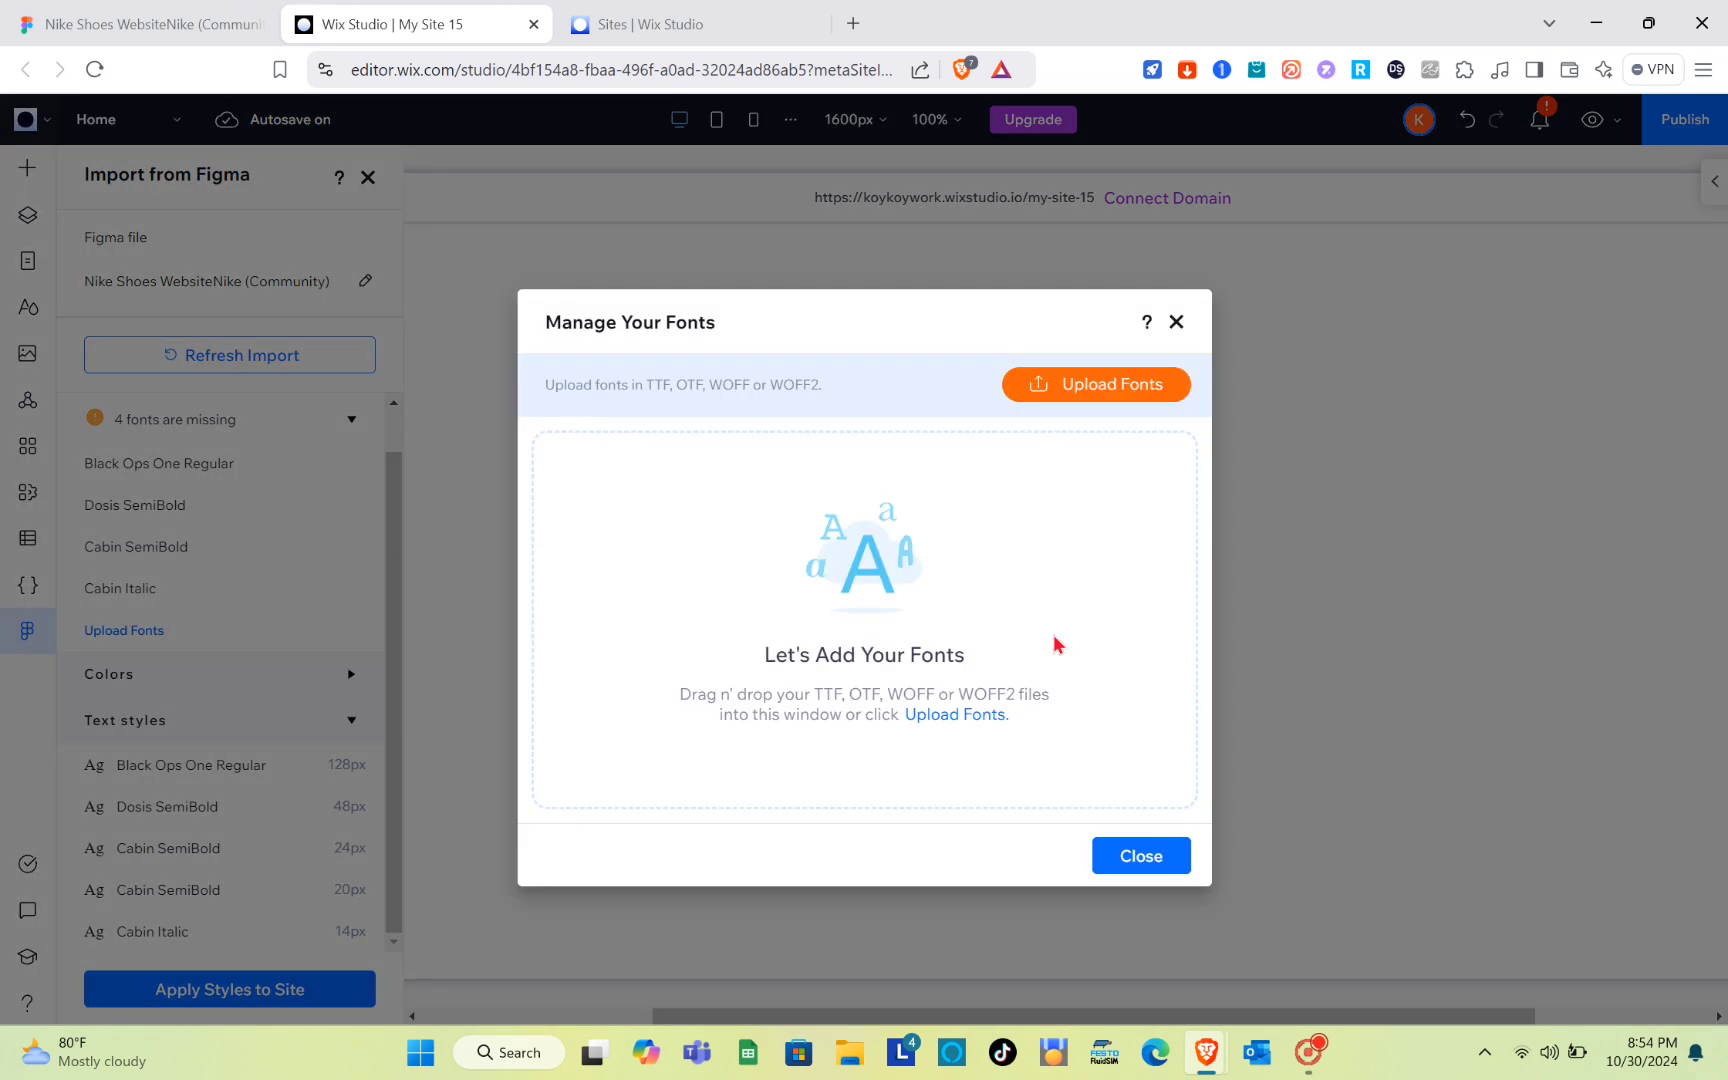
click(1176, 324)
click(238, 1003)
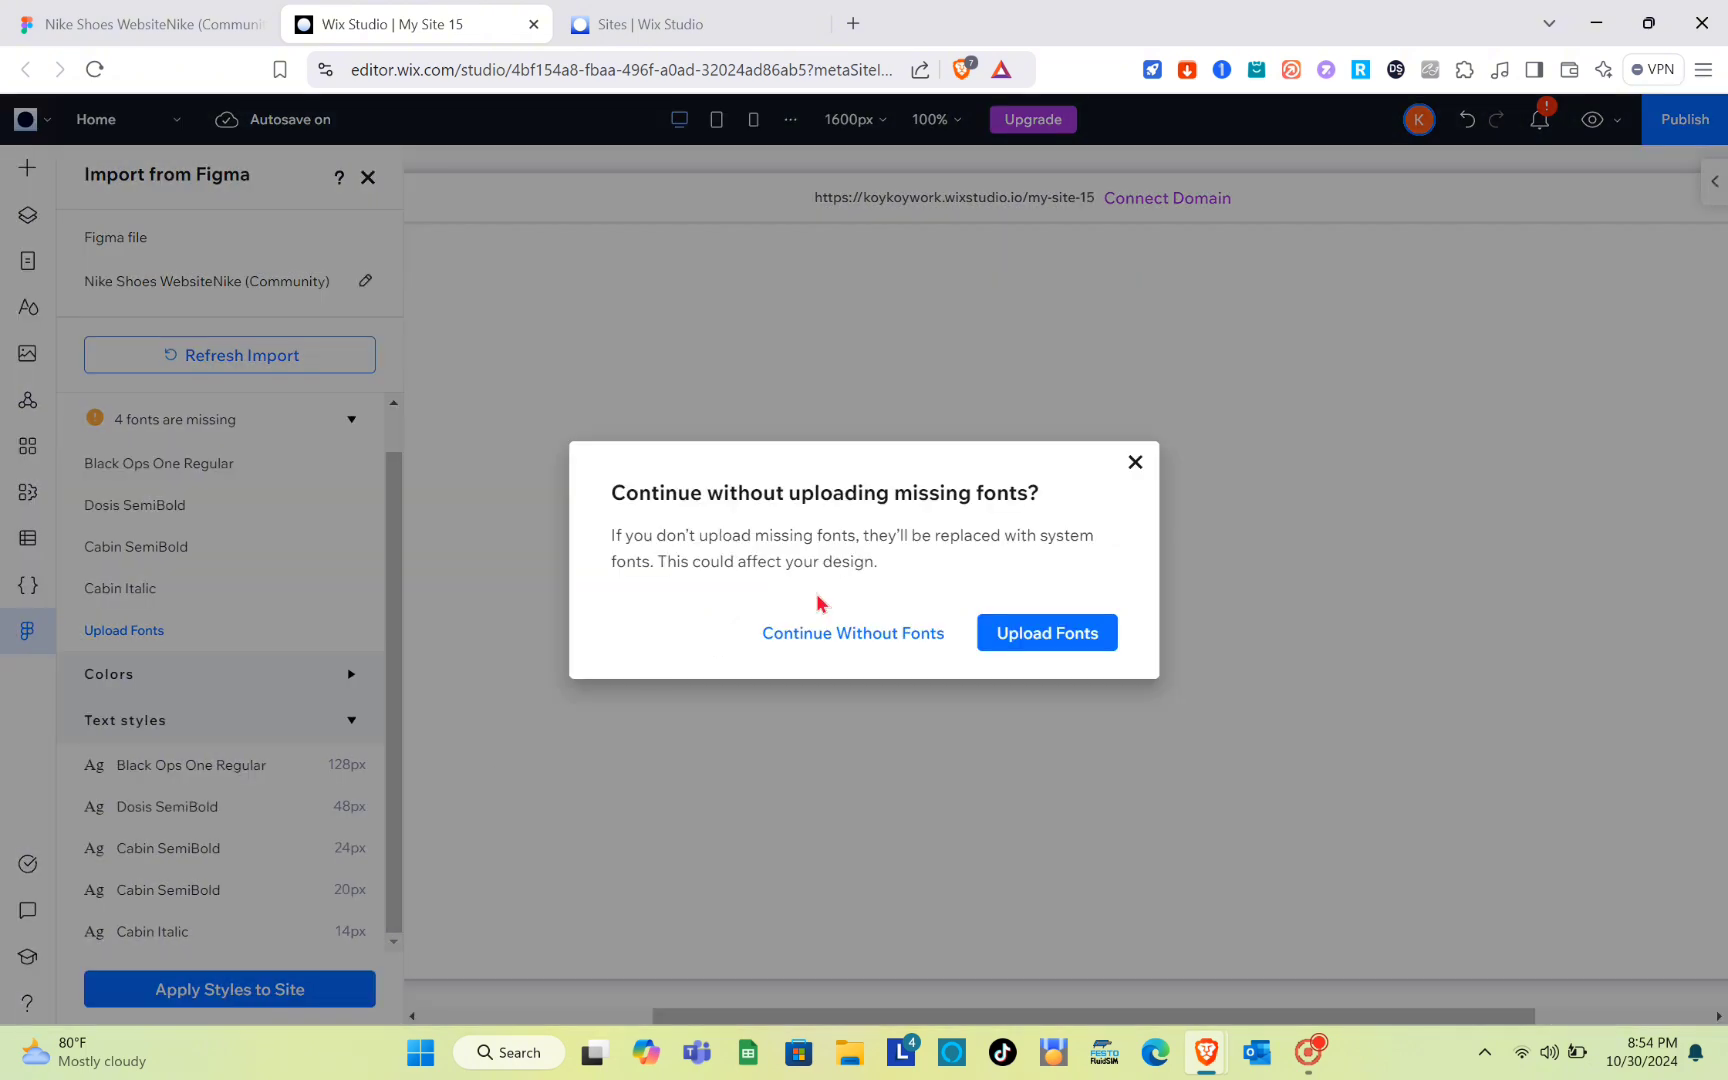
click(829, 637)
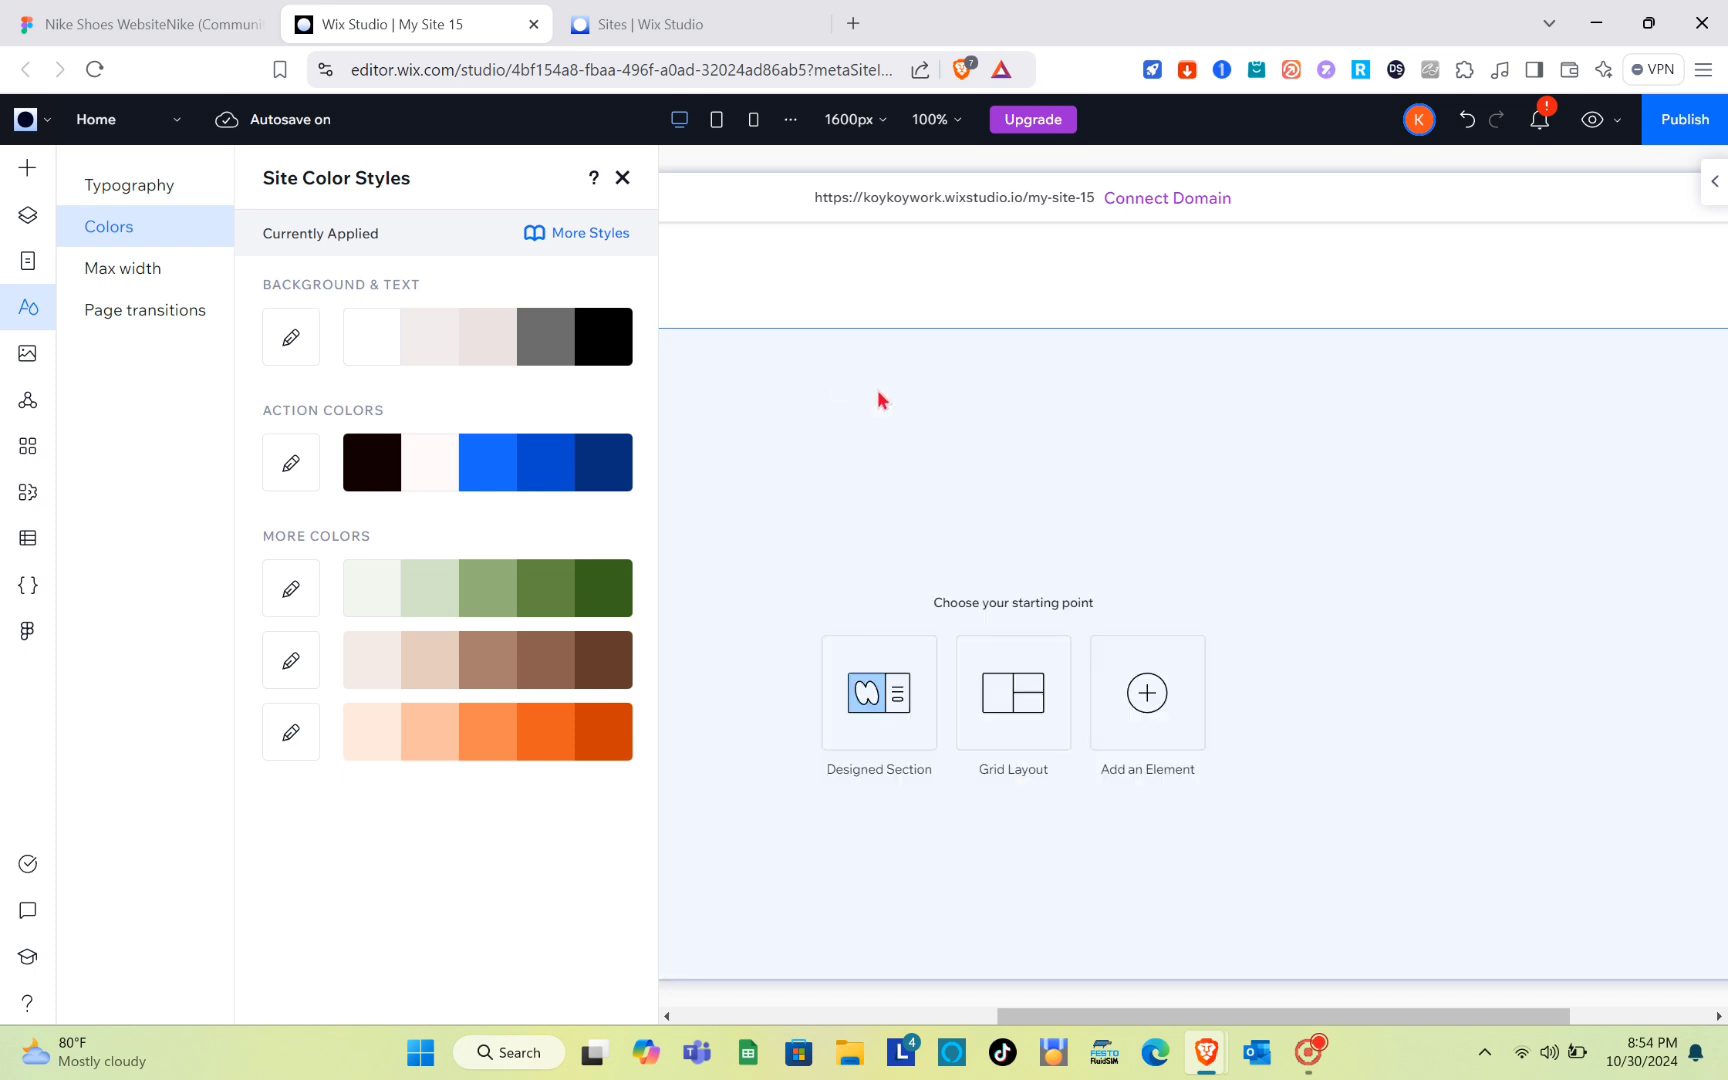
Step: Review the site's color styles, max width, page transitions and typography styles after applying the Figma styles
scroll(882, 400, right, 2)
scroll(882, 400, left, 4)
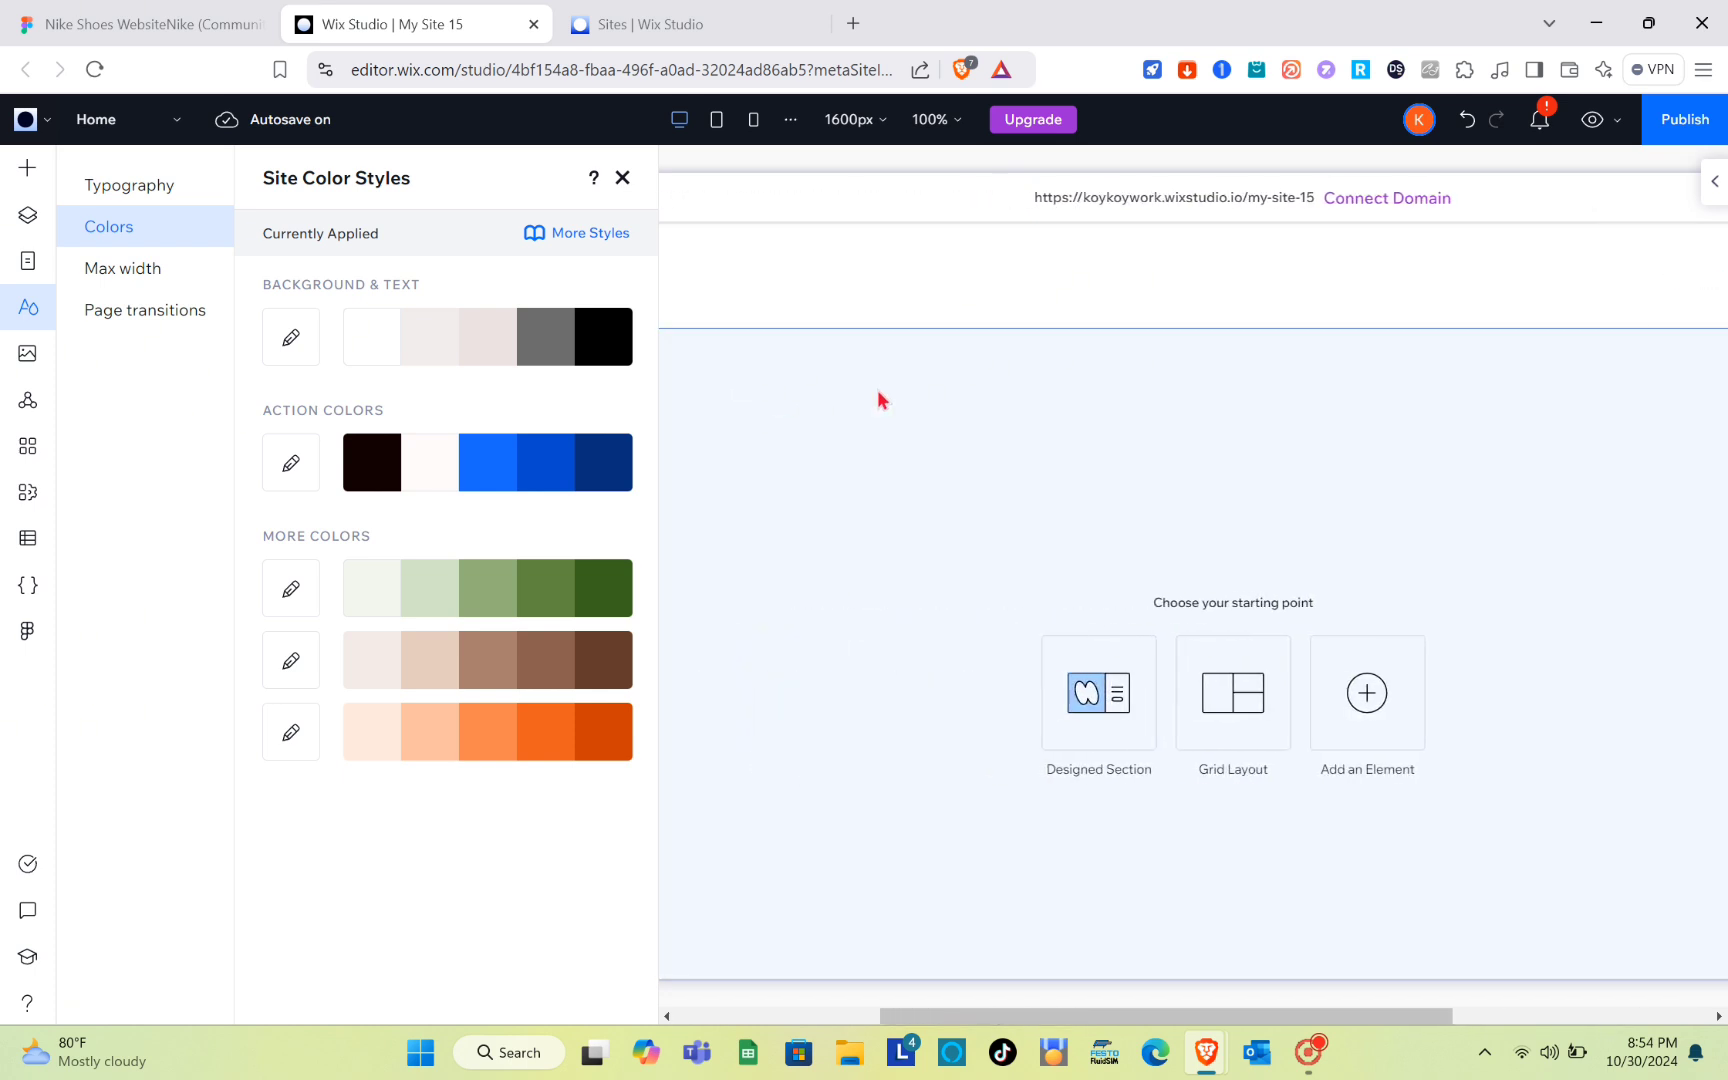
scroll(882, 400, right, 4)
scroll(882, 400, left, 7)
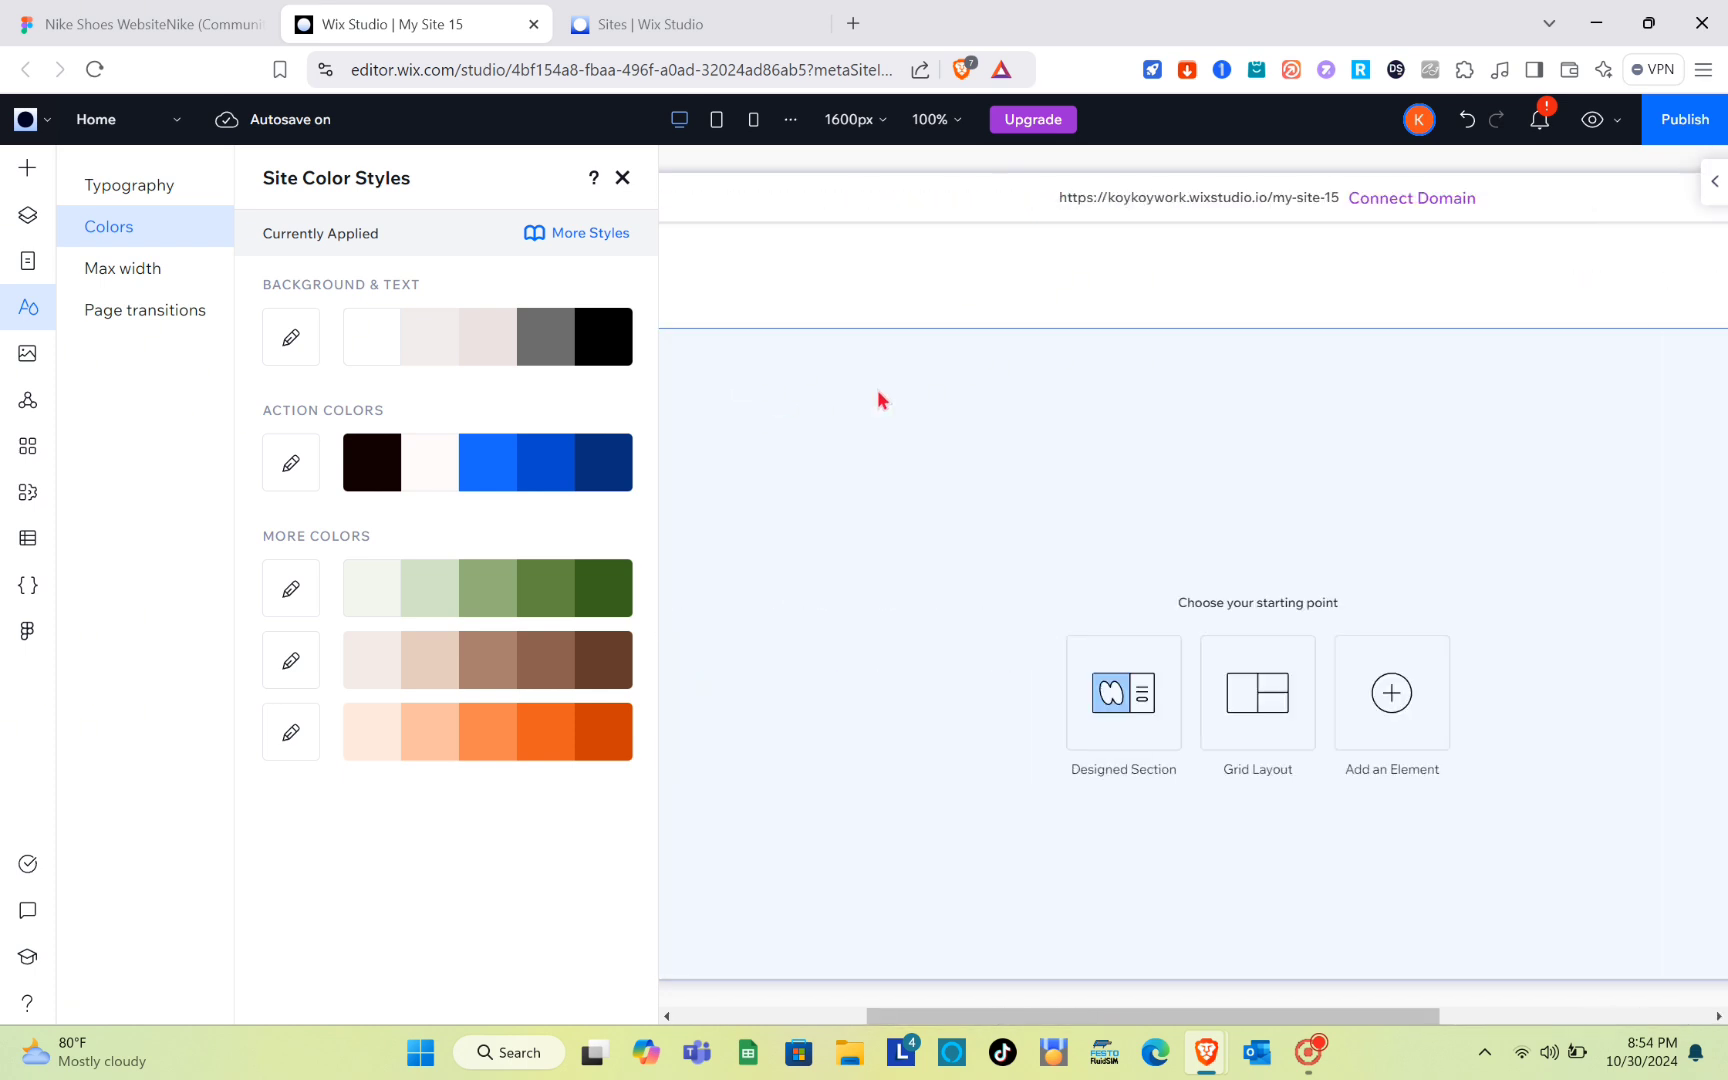
scroll(882, 400, right, 7)
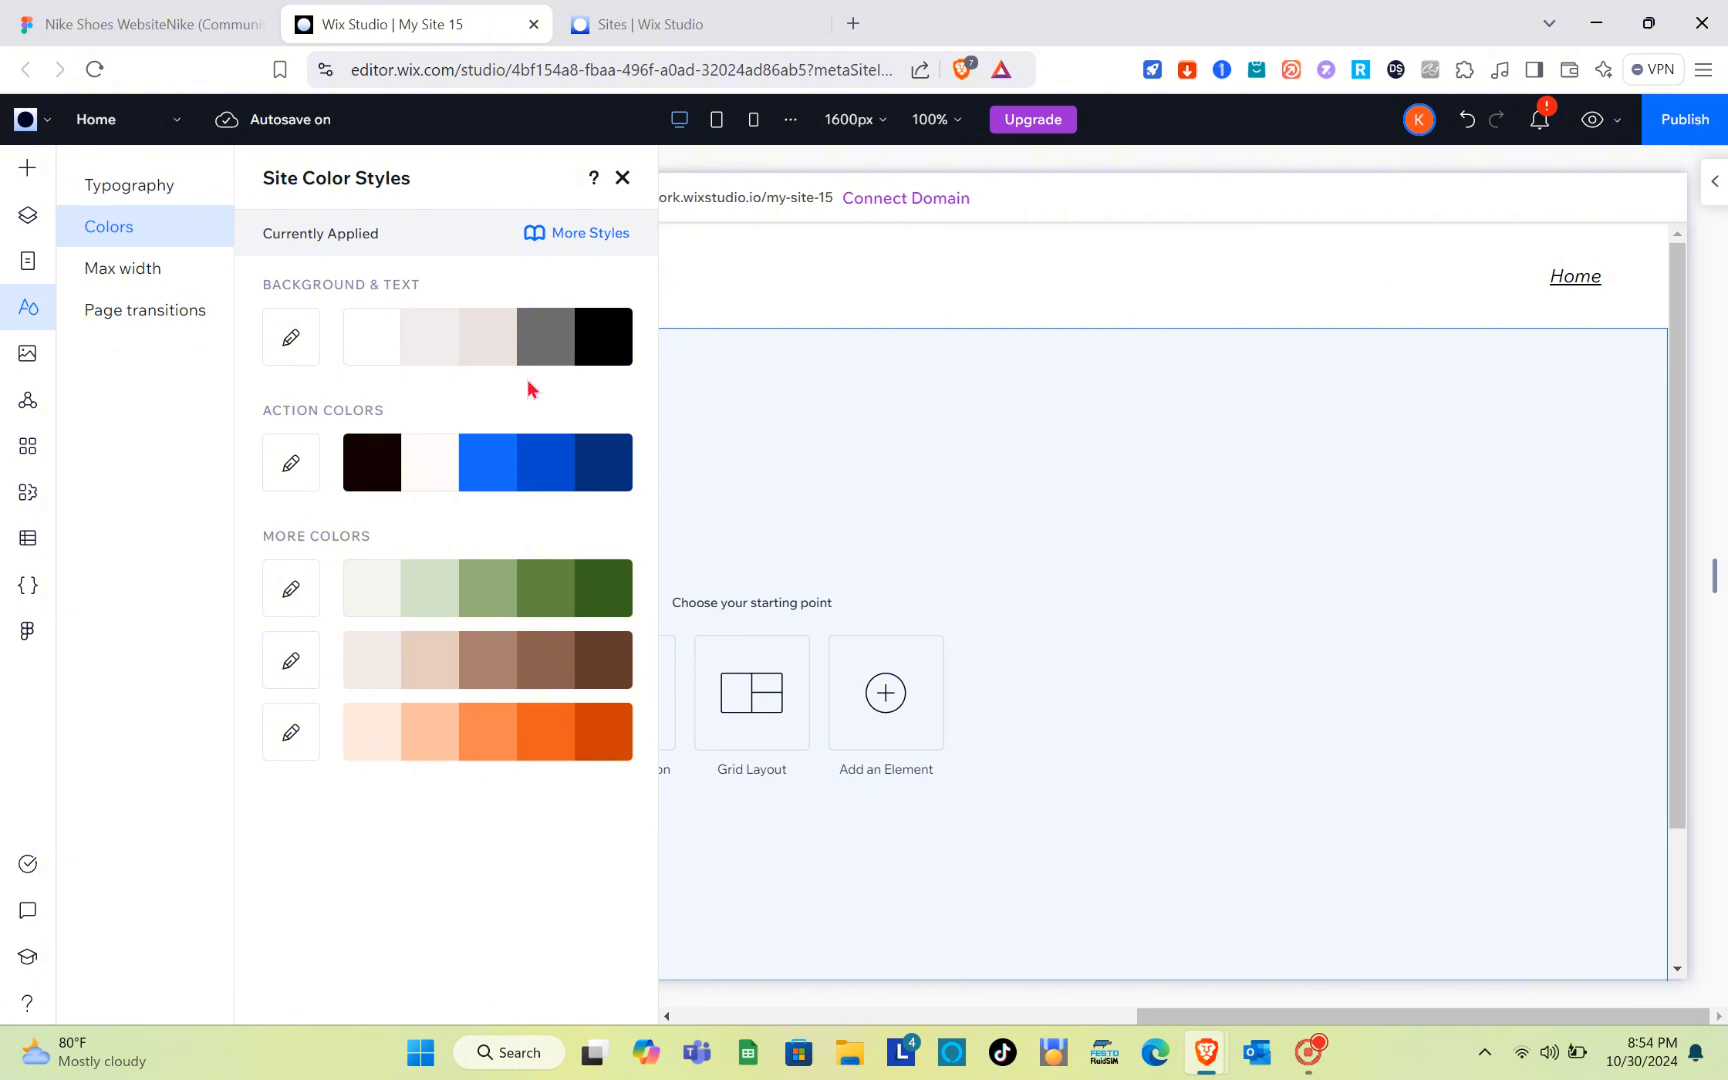
click(121, 282)
click(152, 318)
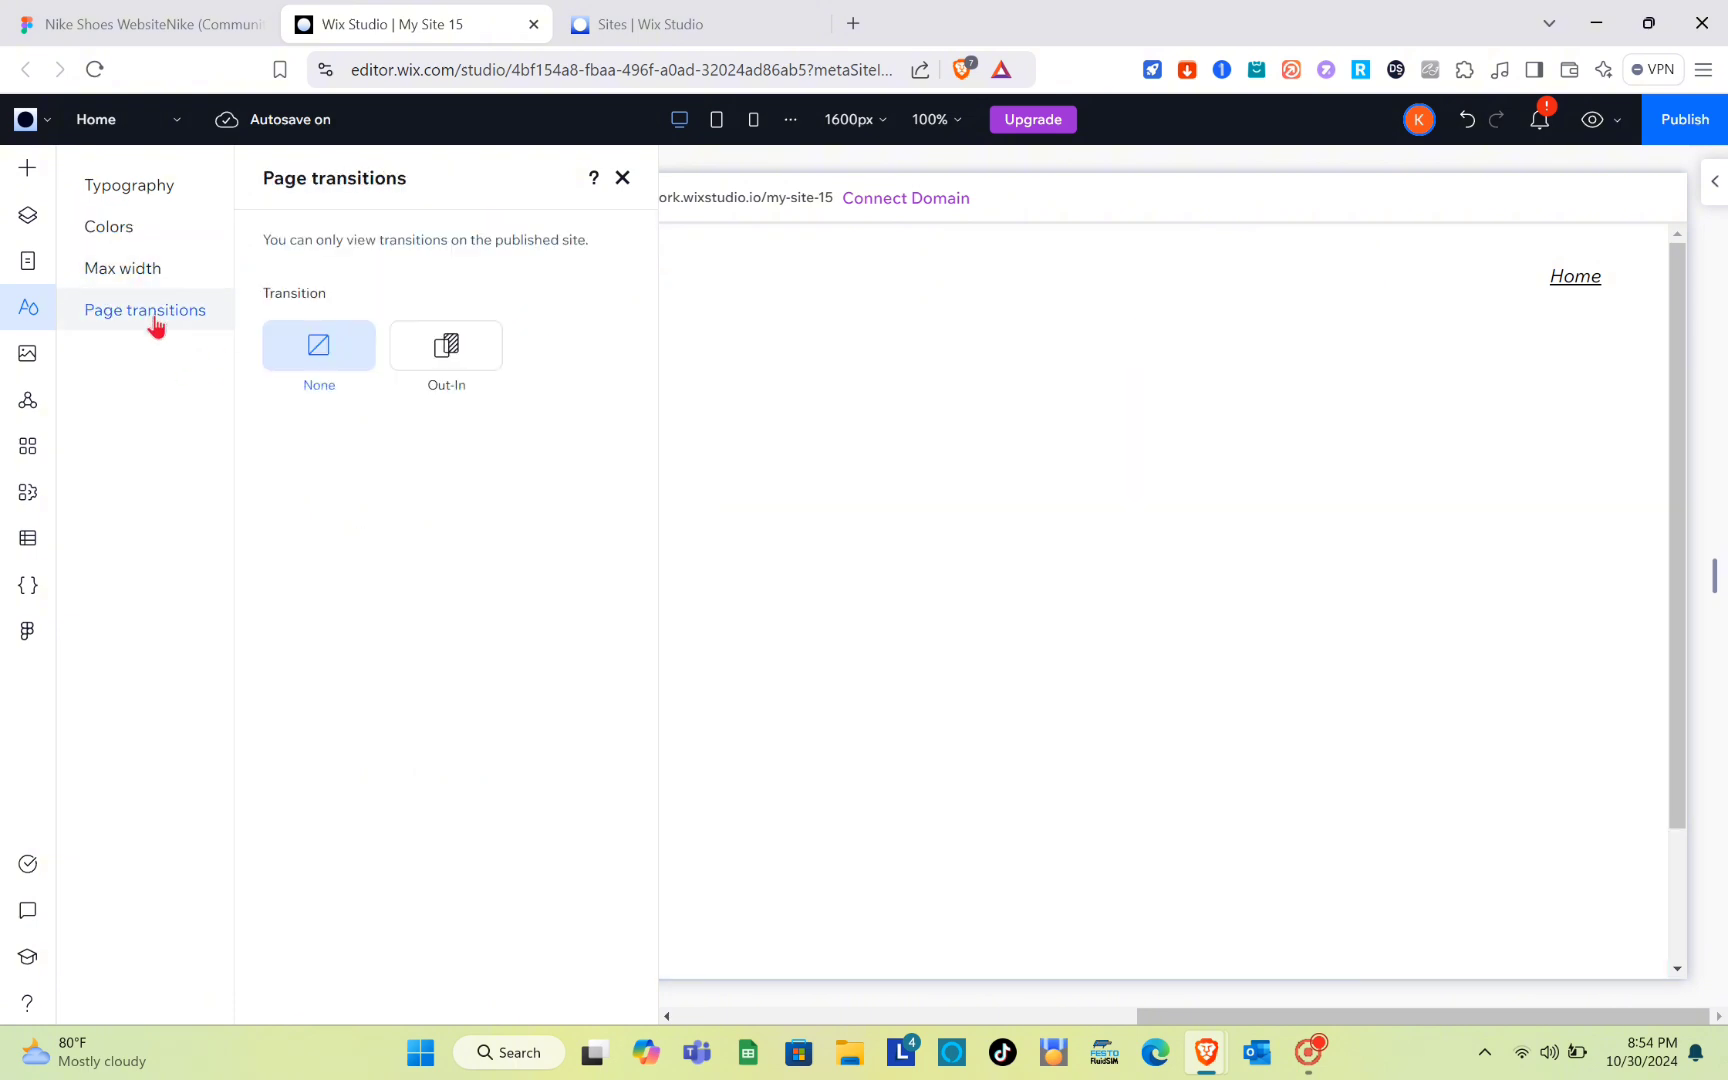
click(157, 236)
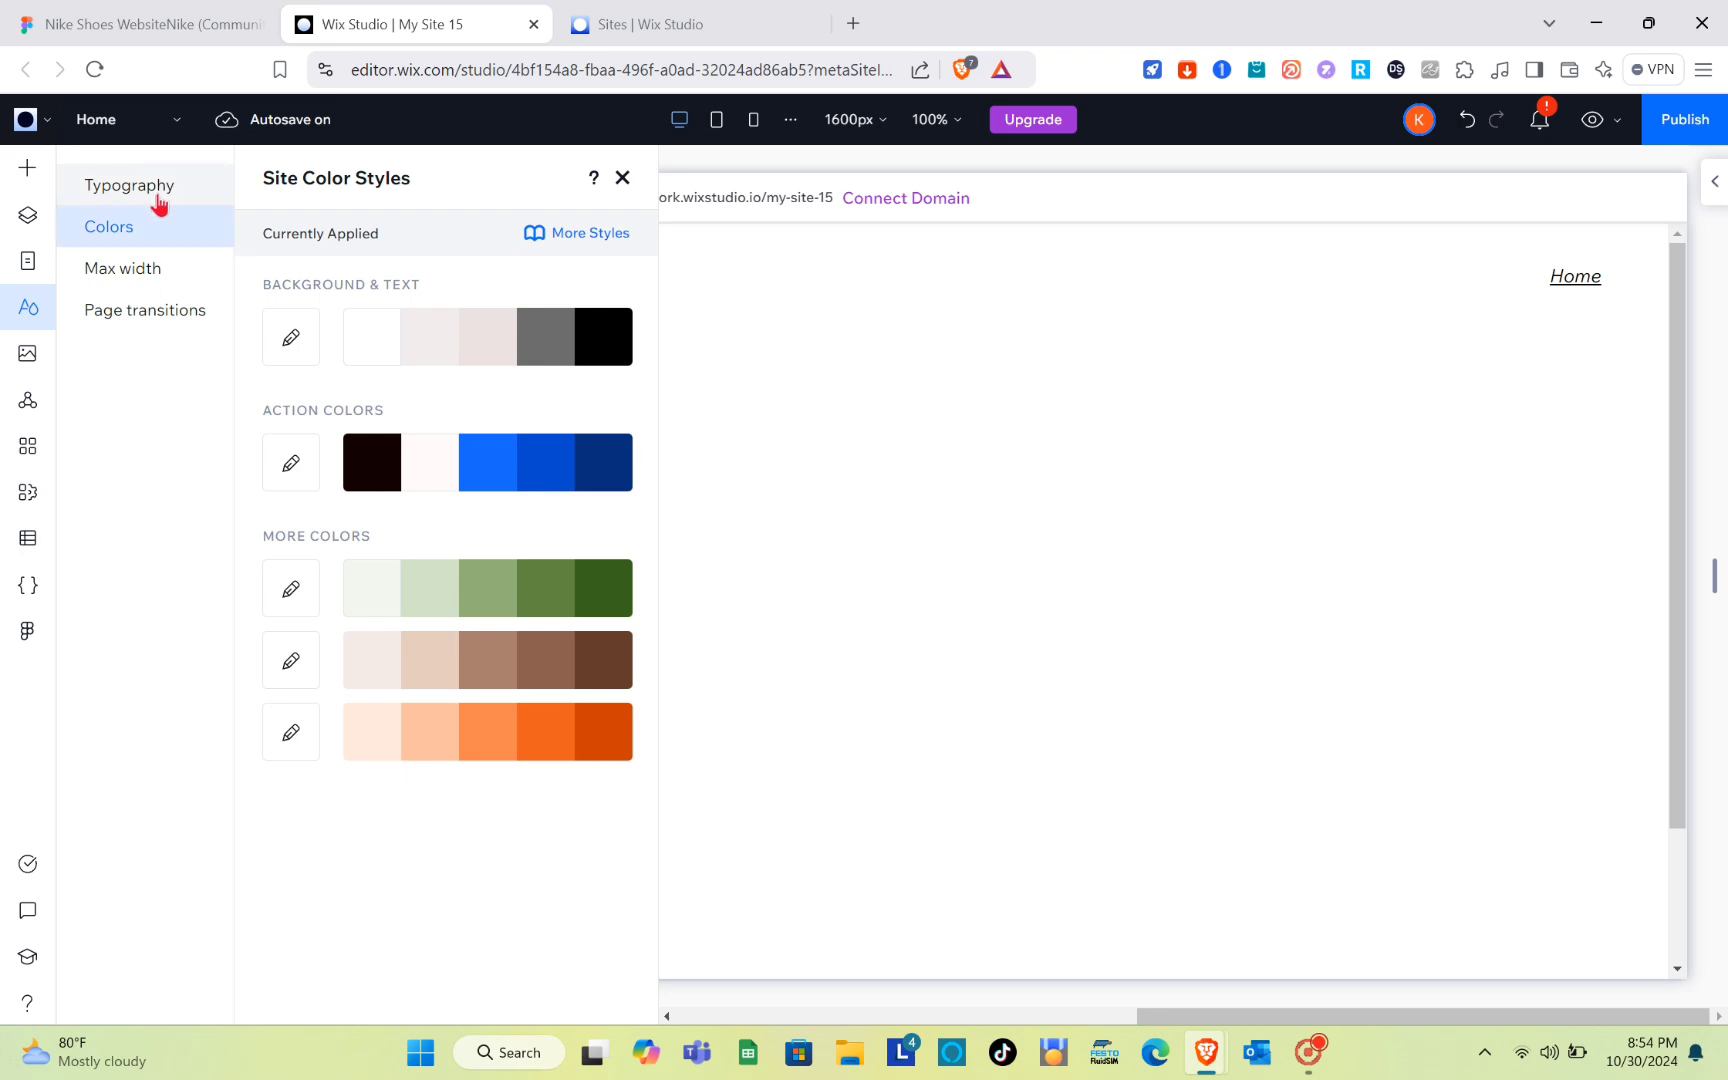
click(157, 200)
scroll(487, 540, down, 5)
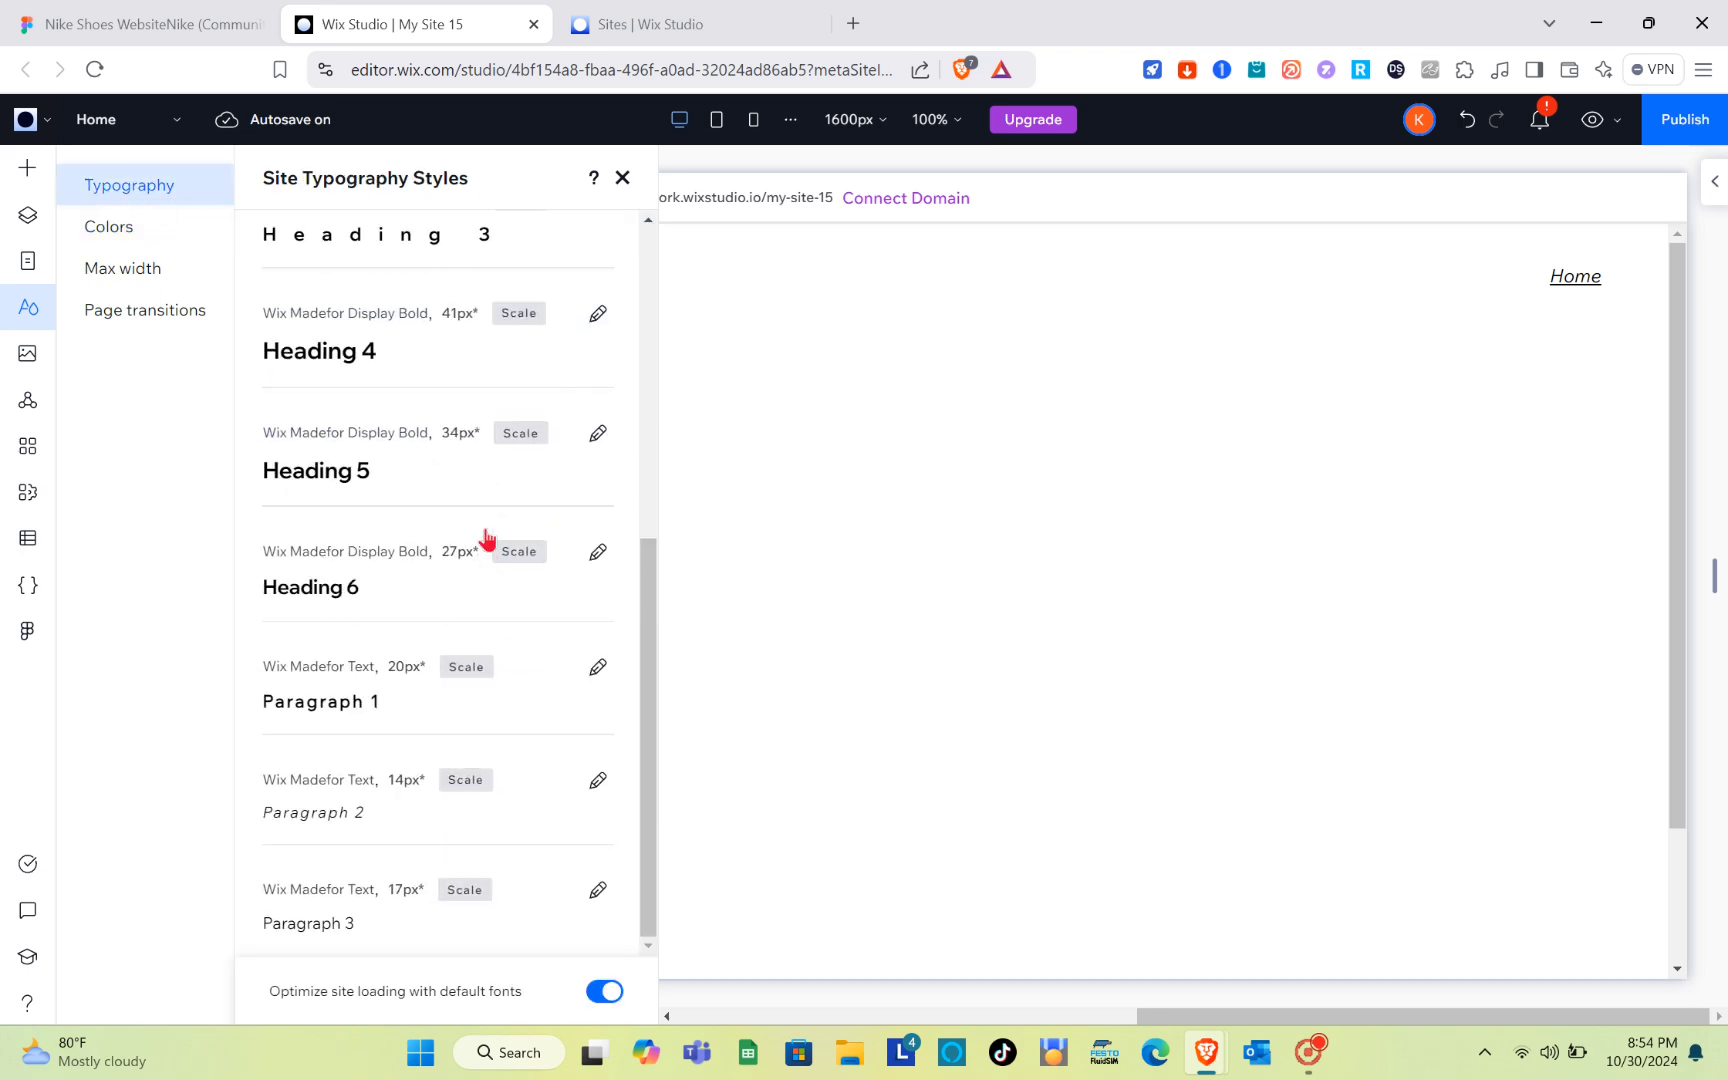
Step: Switch to Figma, close the finished styles export and select the whole of Frame 2
click(165, 14)
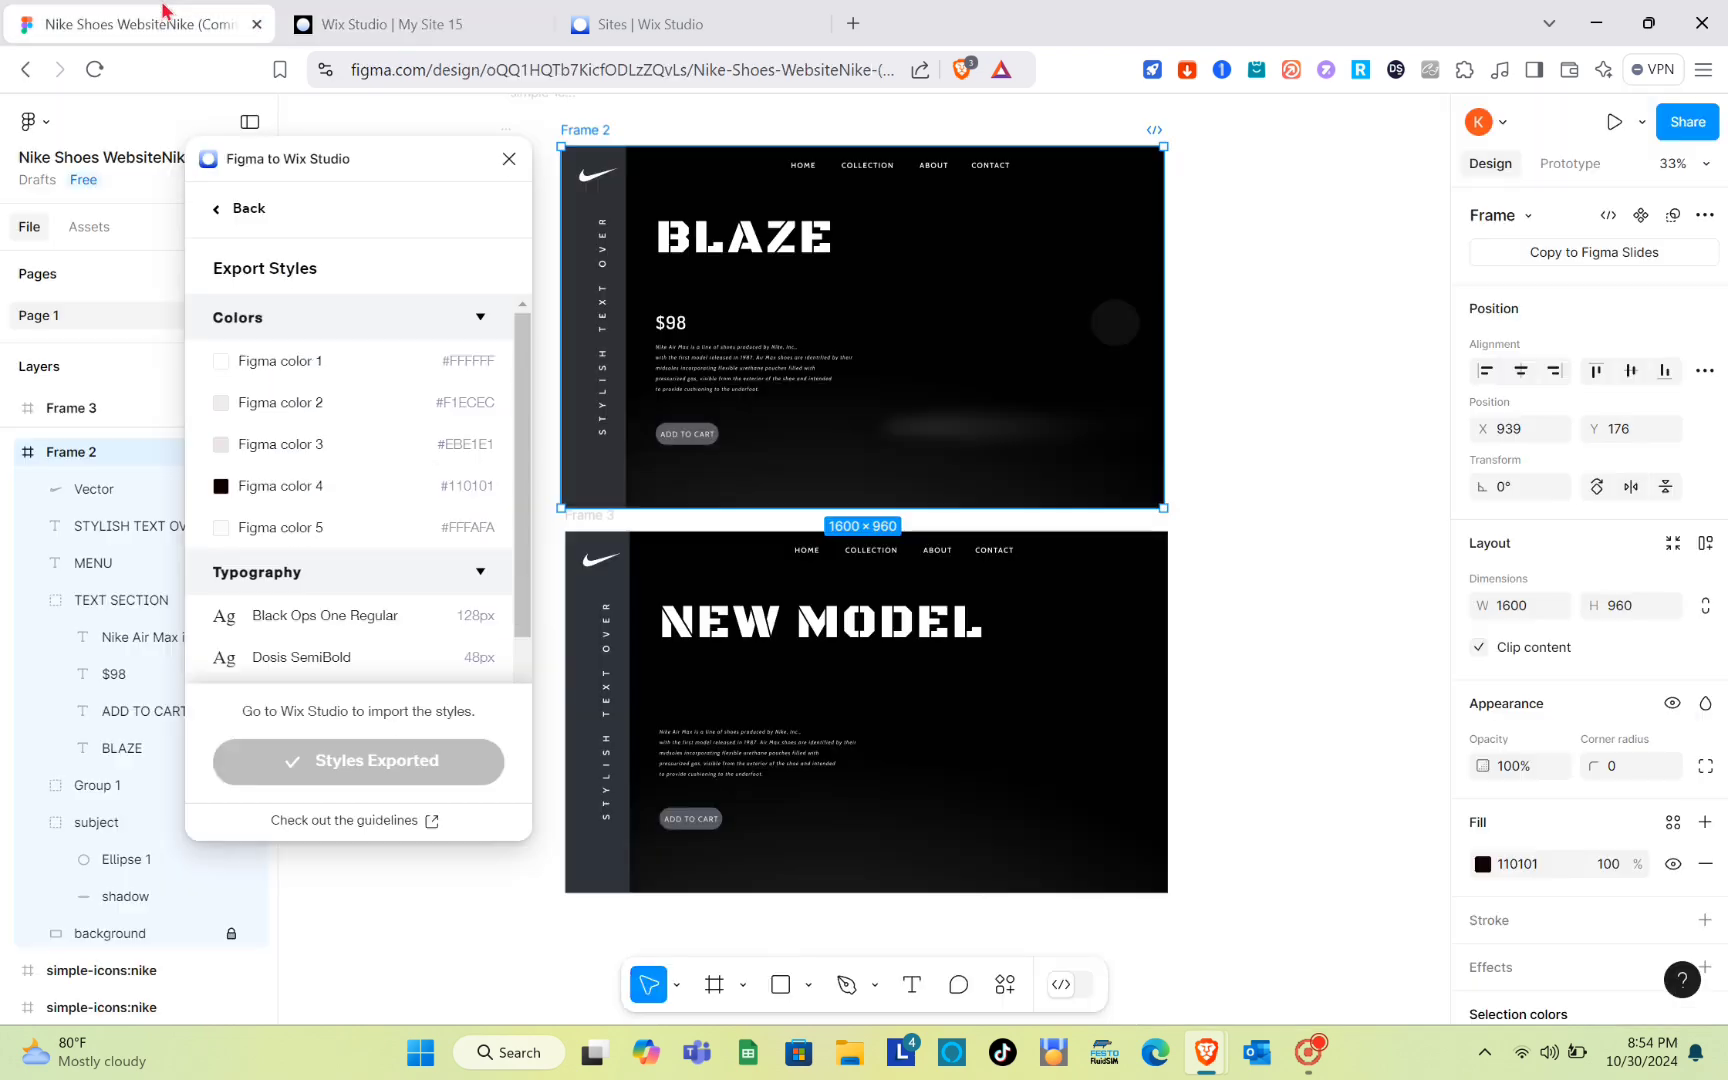
click(508, 159)
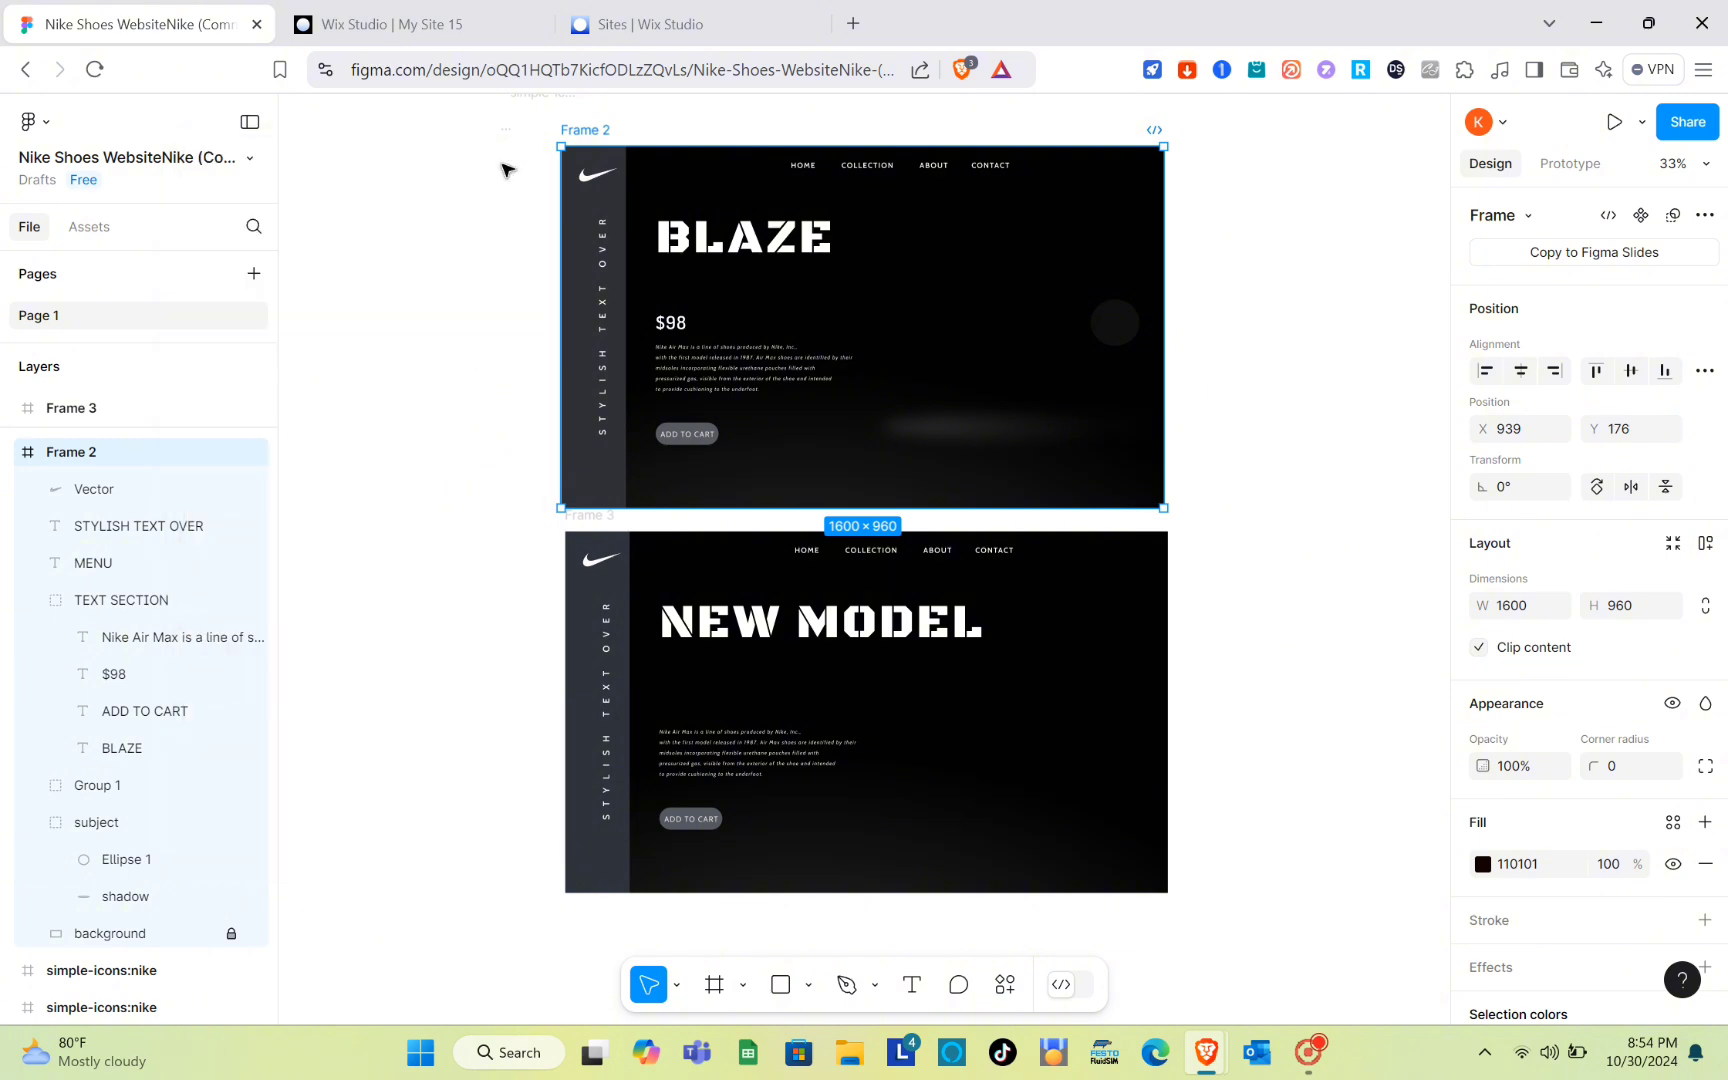
click(795, 228)
key(Escape)
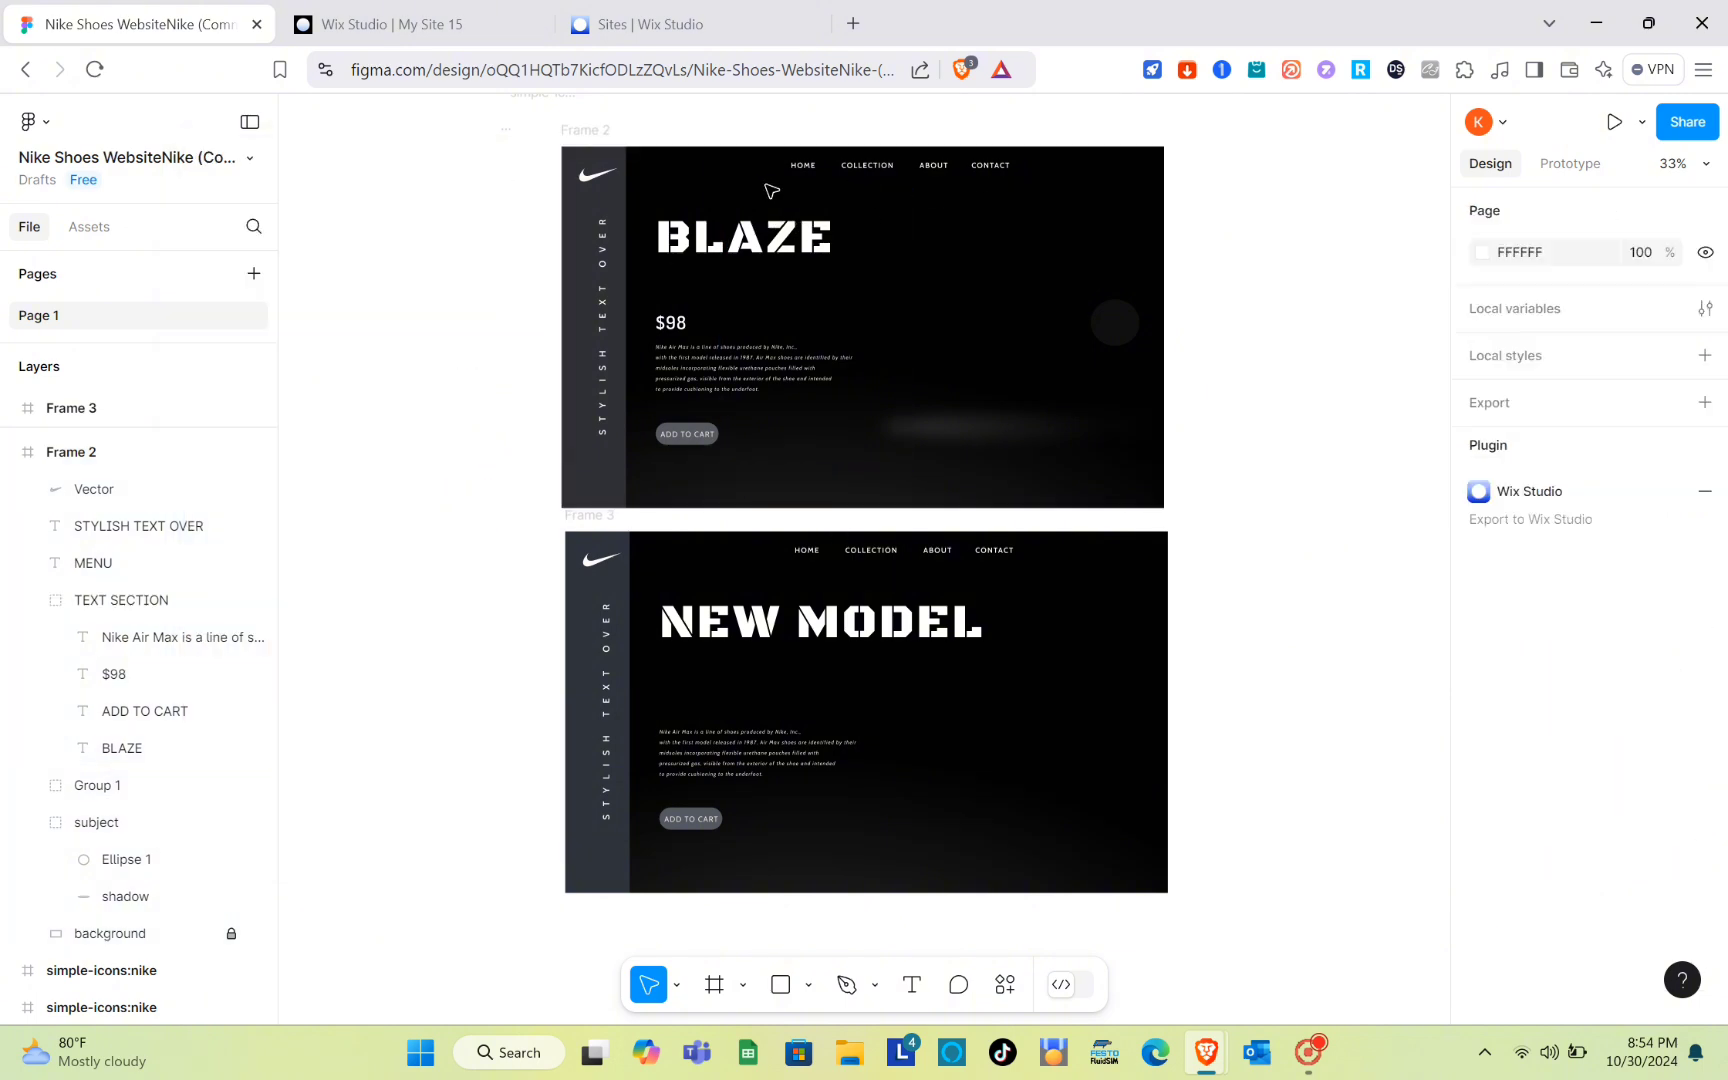
click(622, 151)
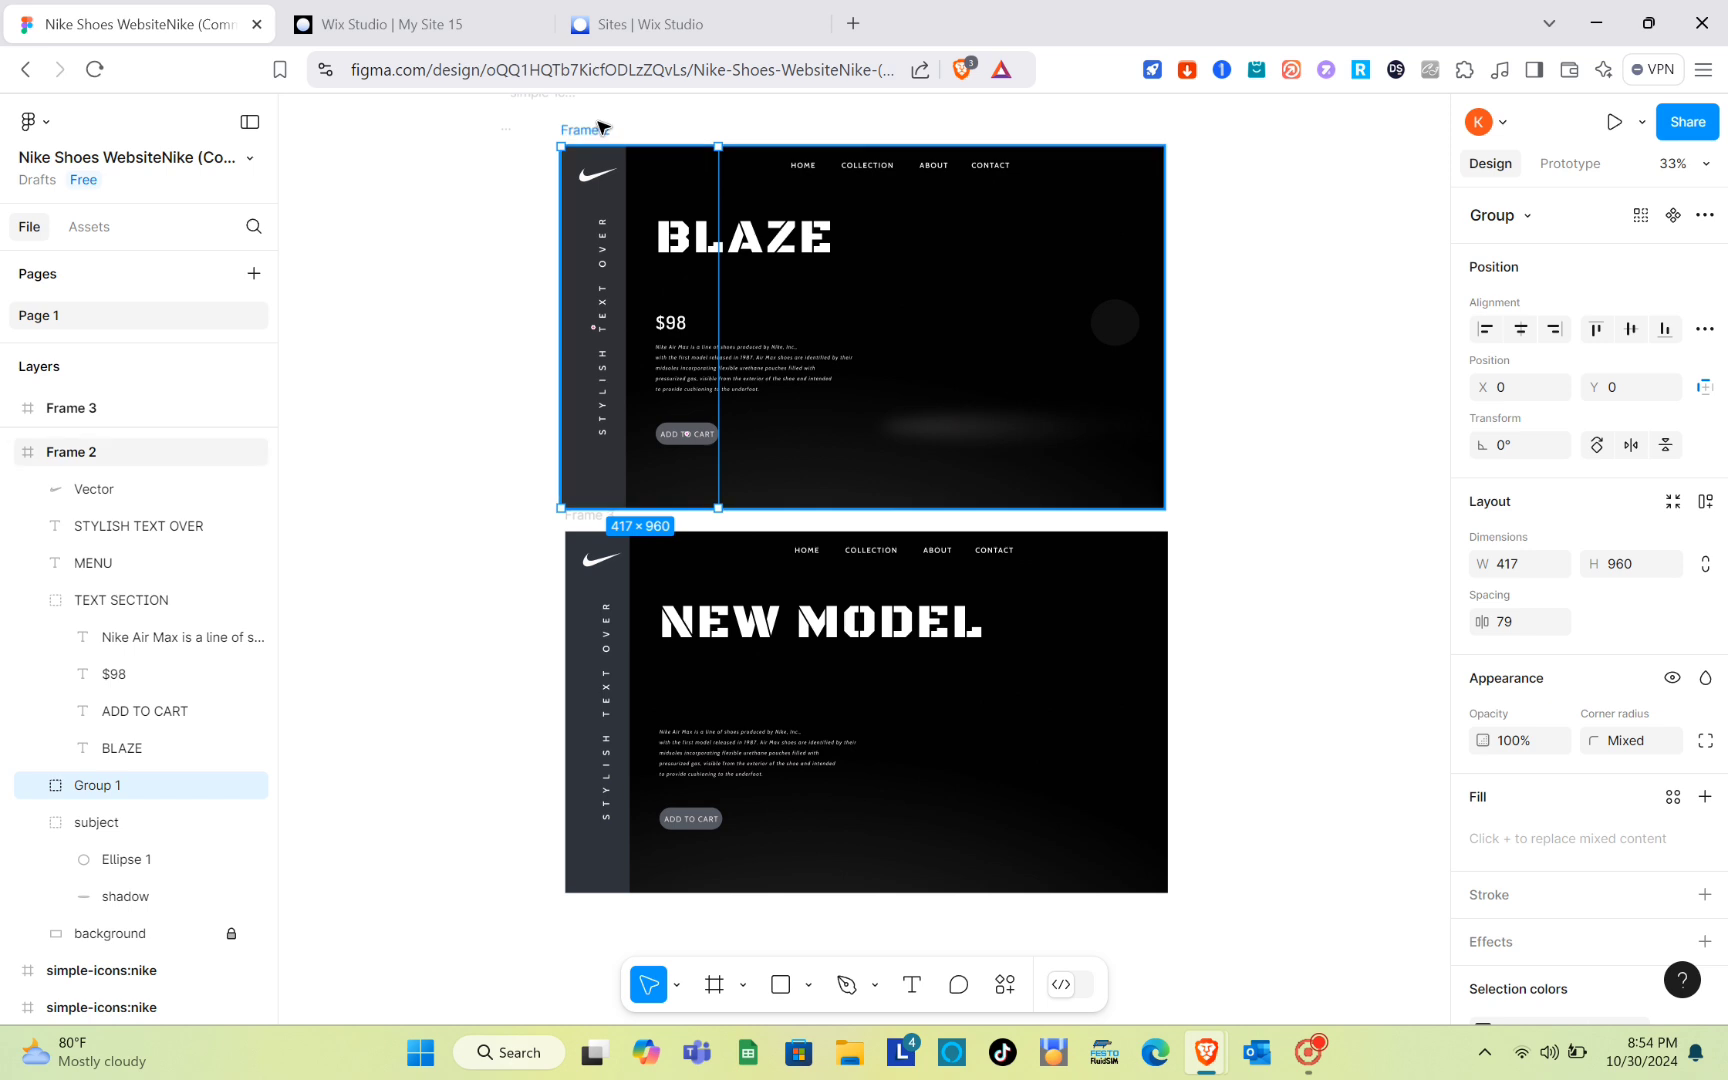
click(600, 128)
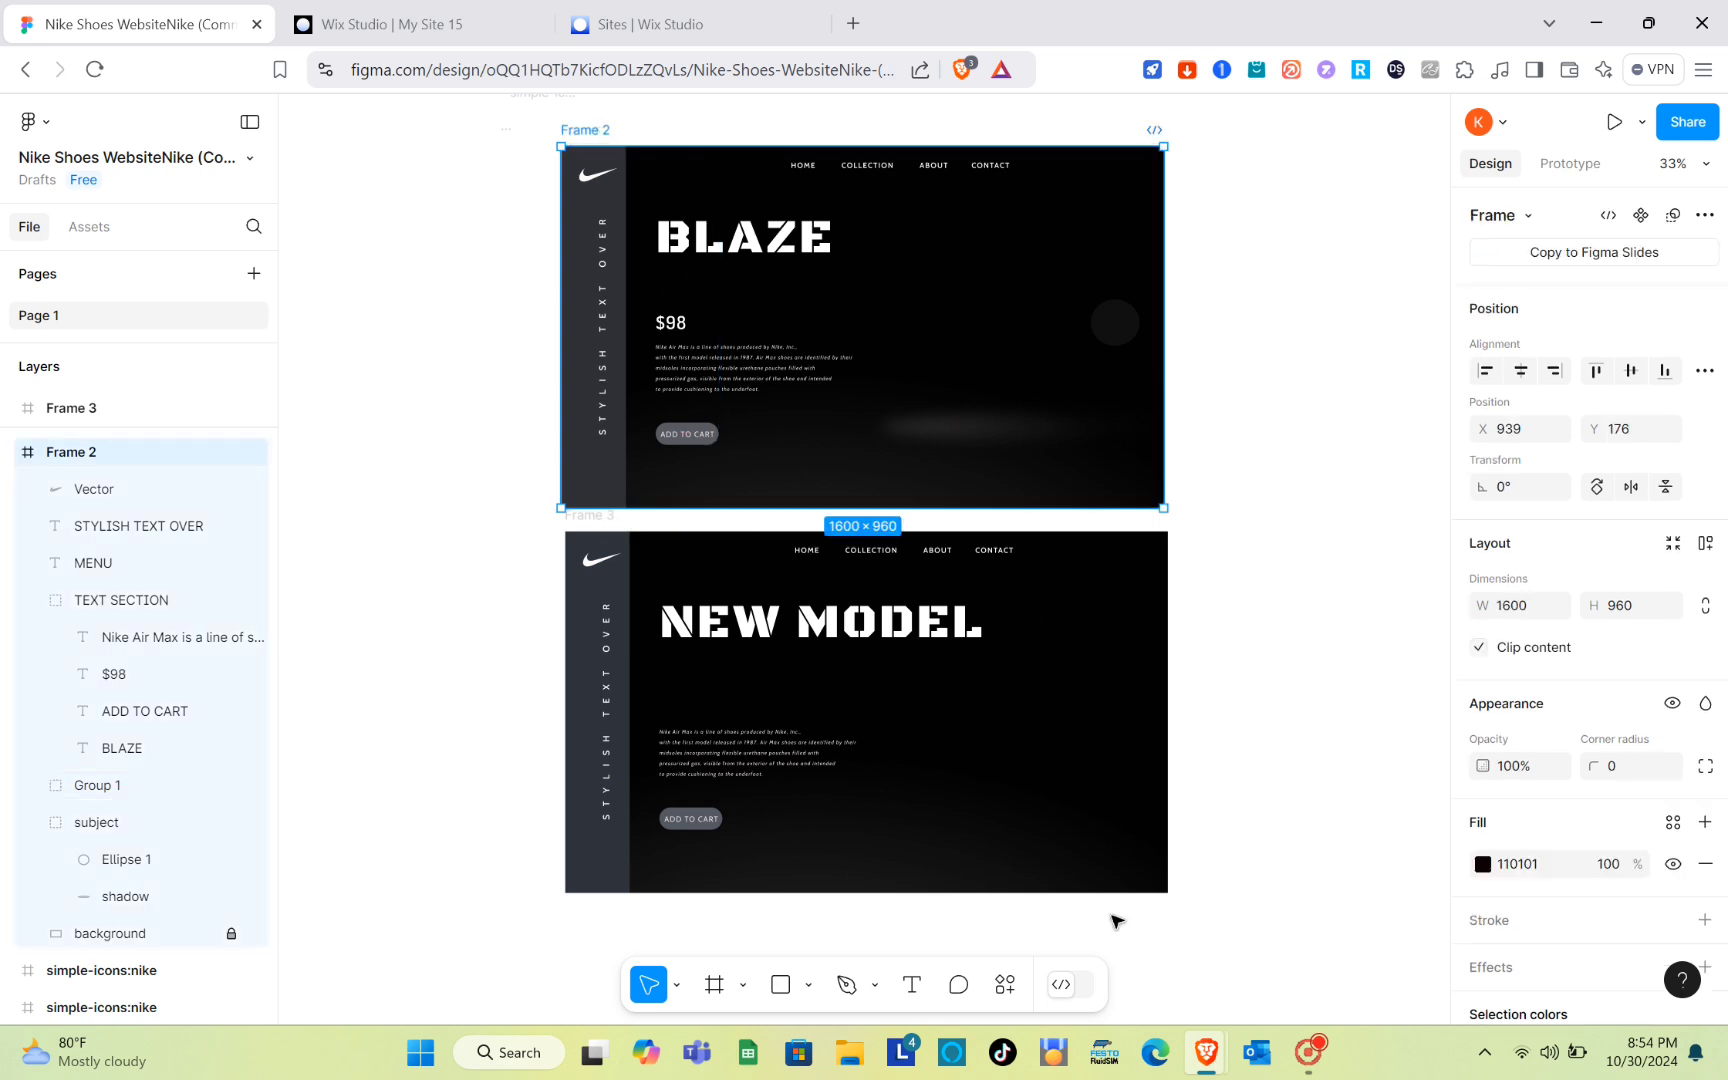
Step: Run the Figma to Wix Studio plugin again, skip the setup and export Frame 2 as a frame
click(1007, 988)
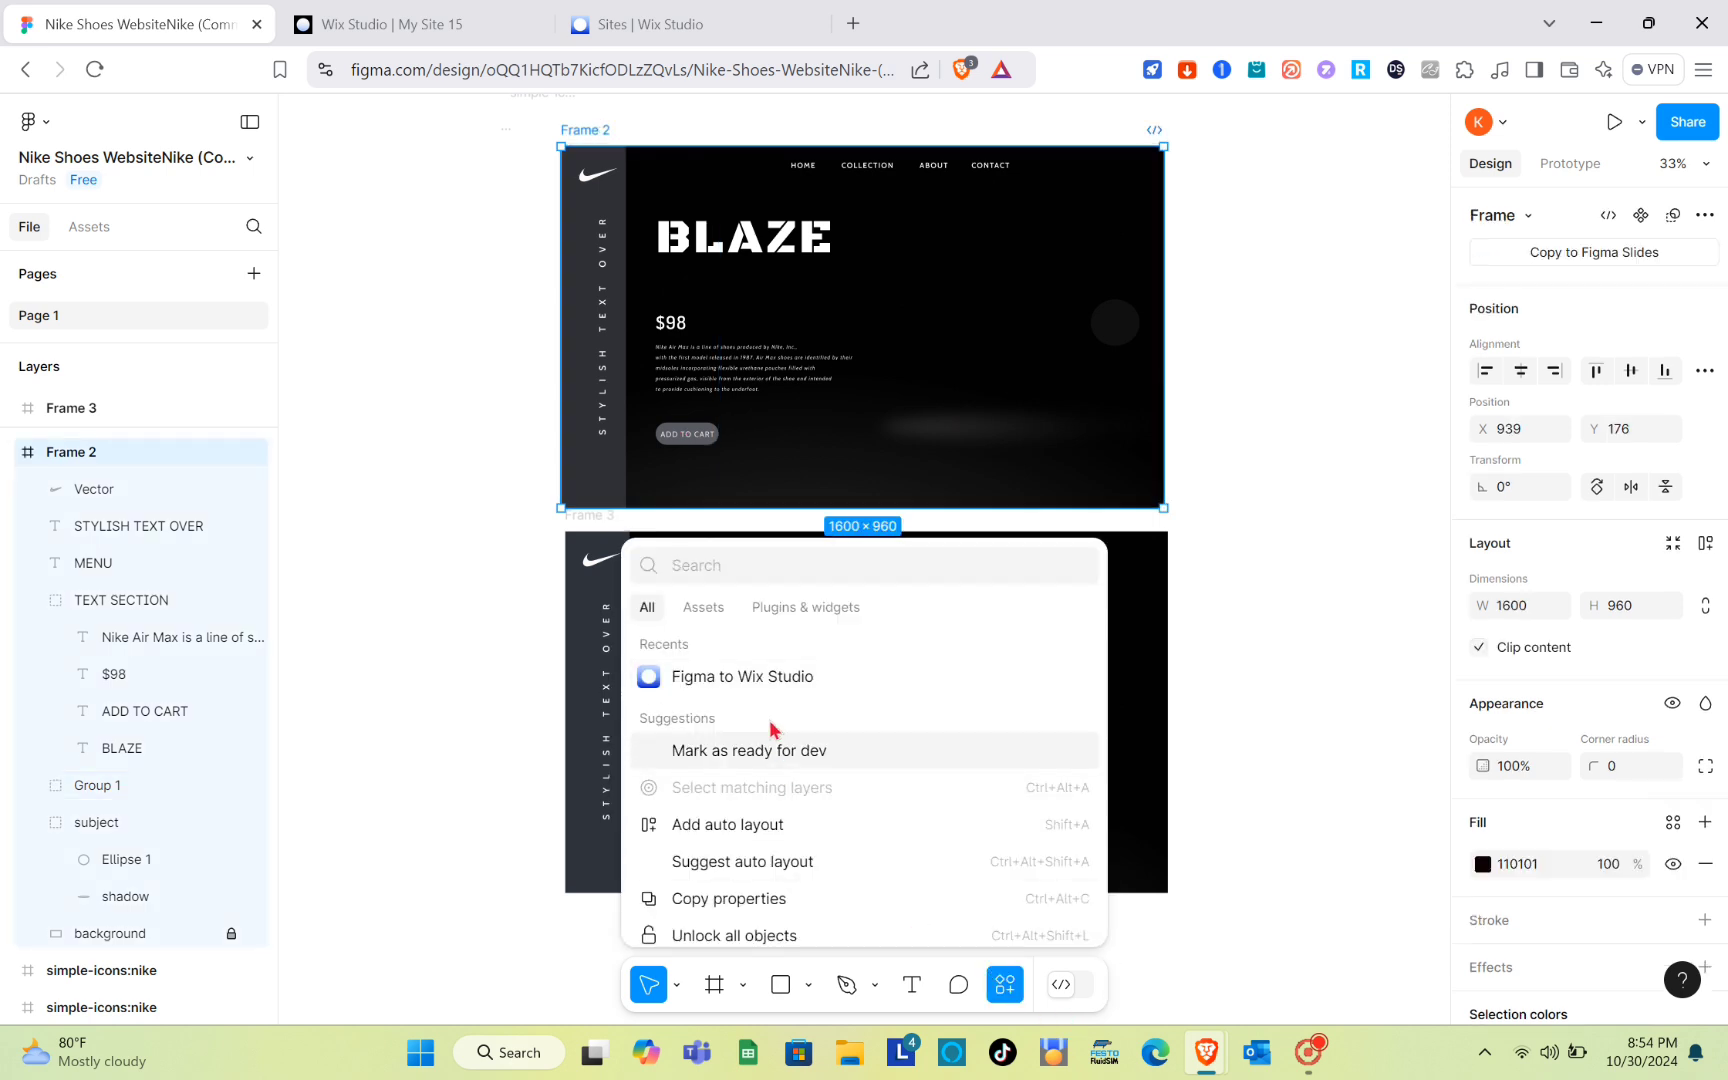
click(765, 678)
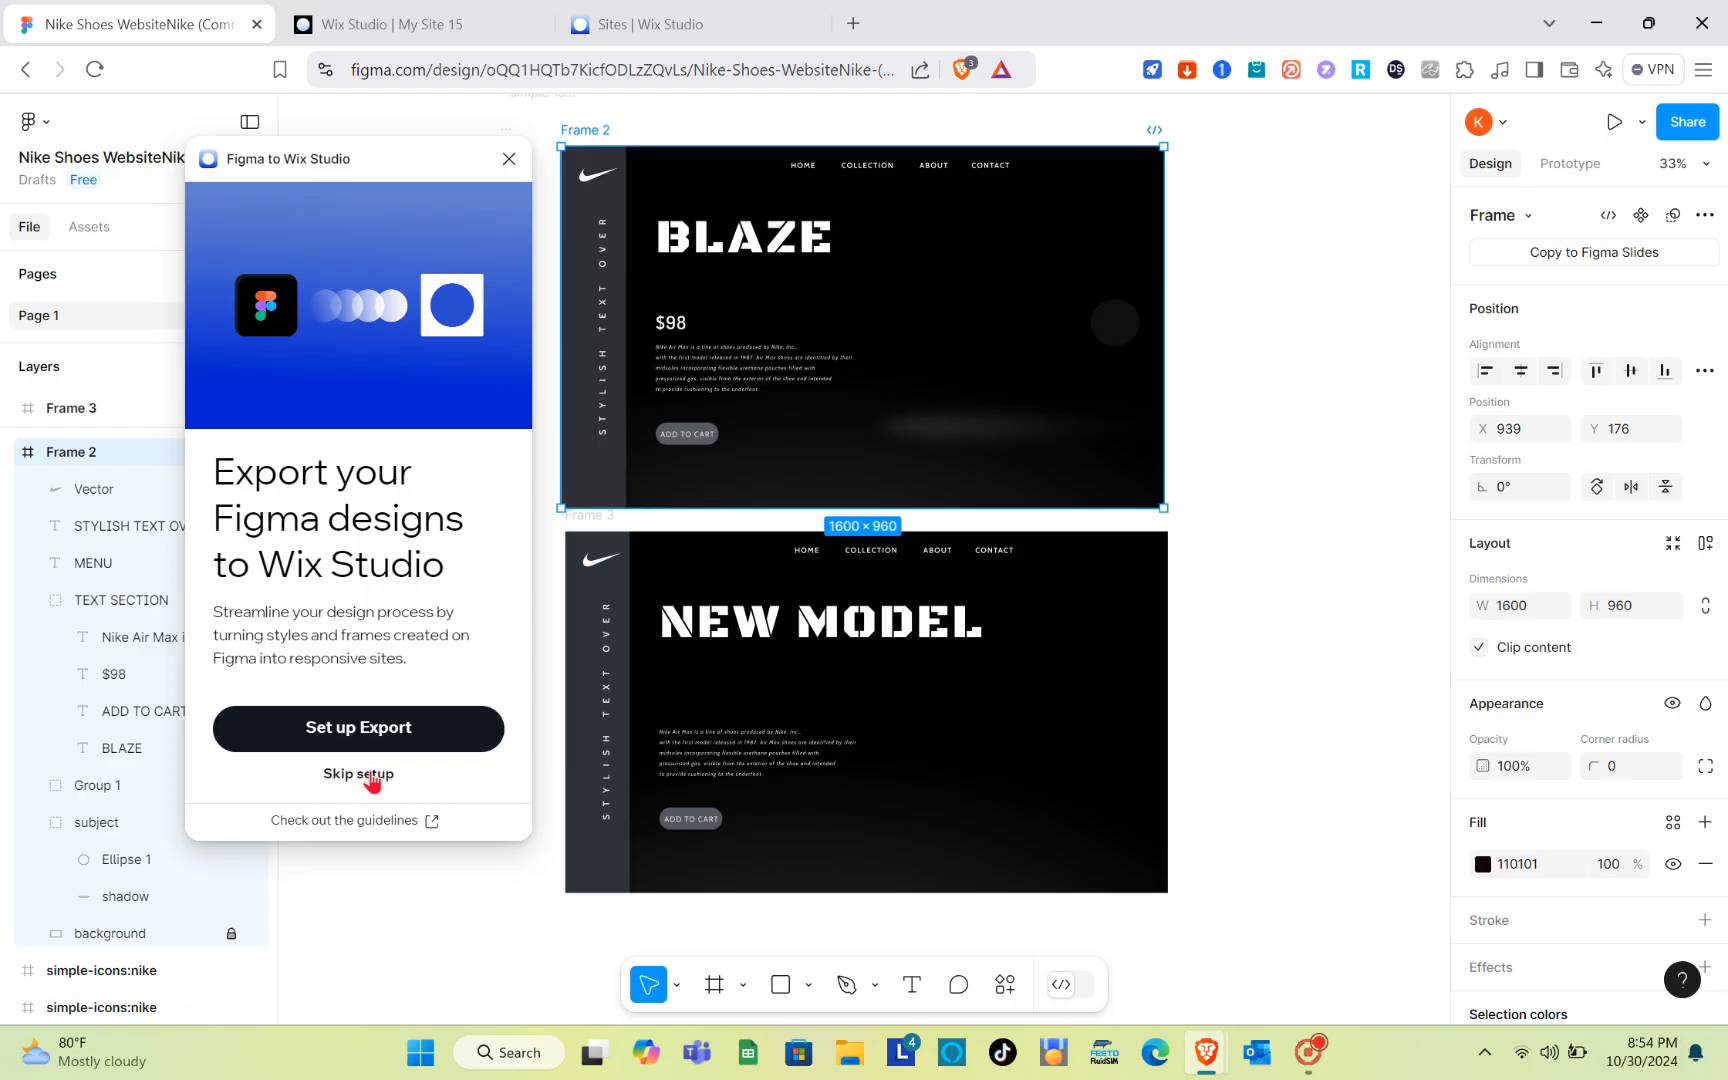
click(373, 777)
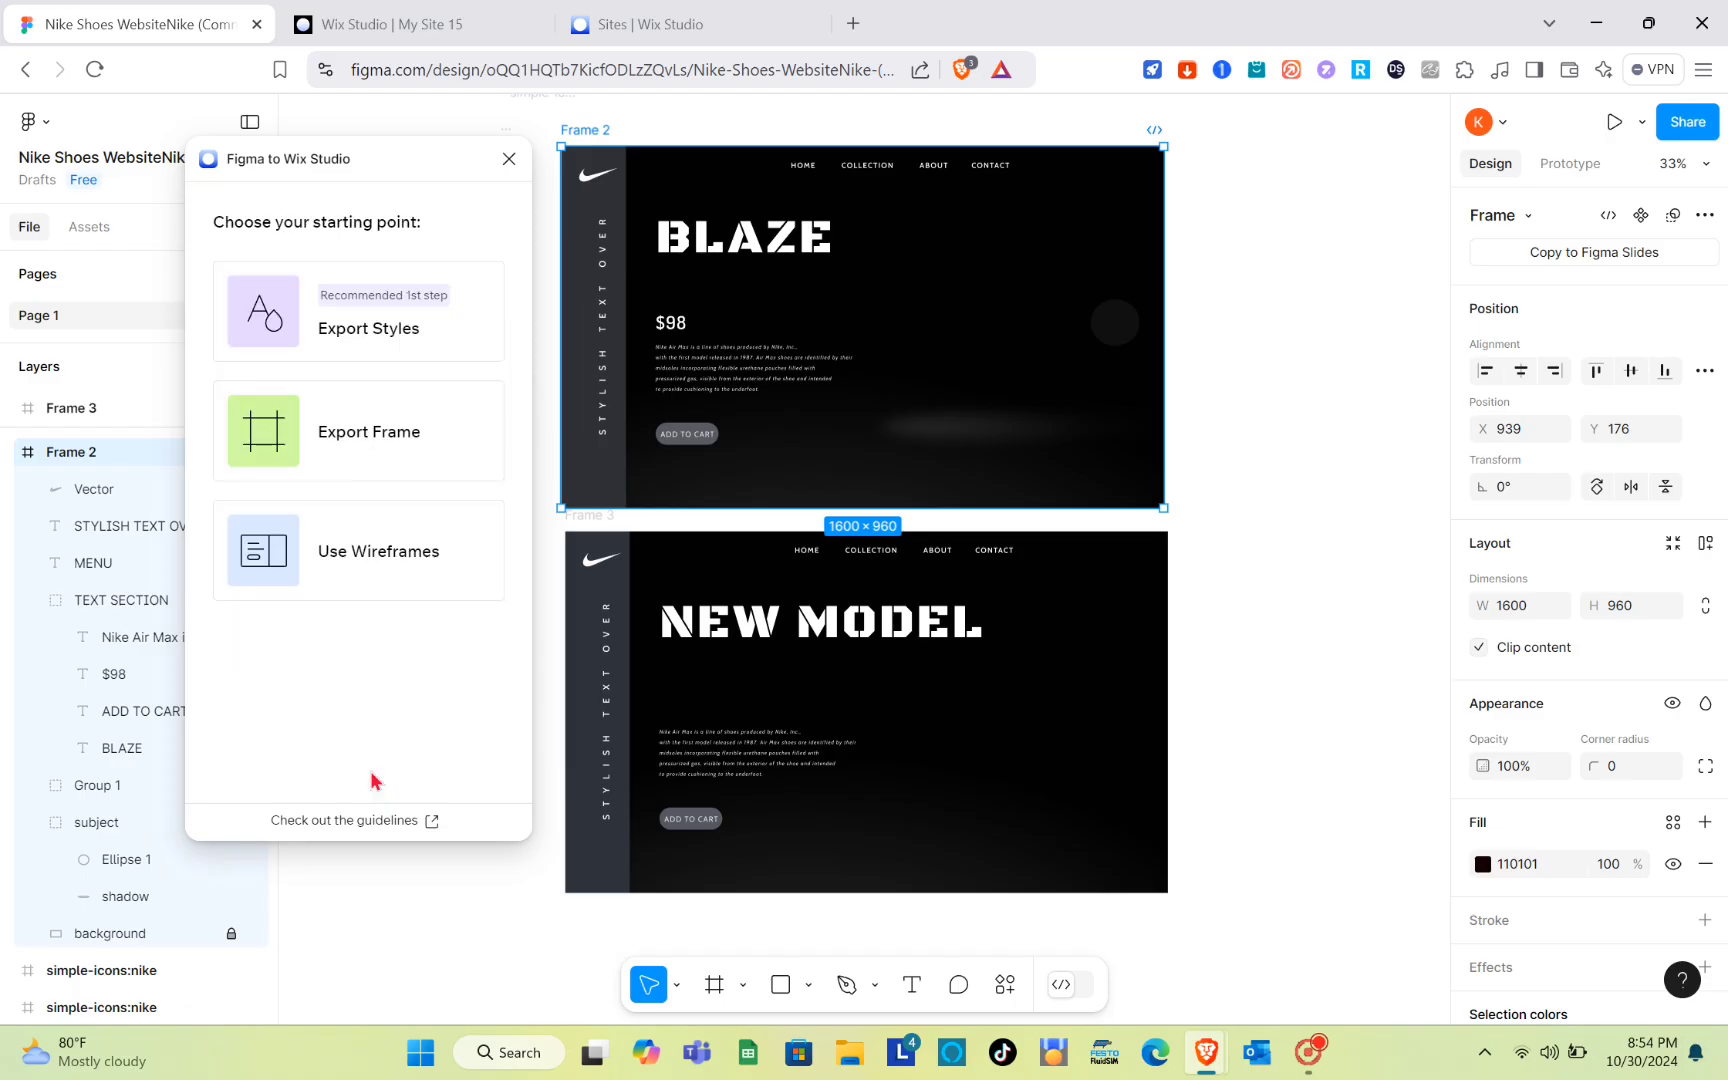
click(361, 474)
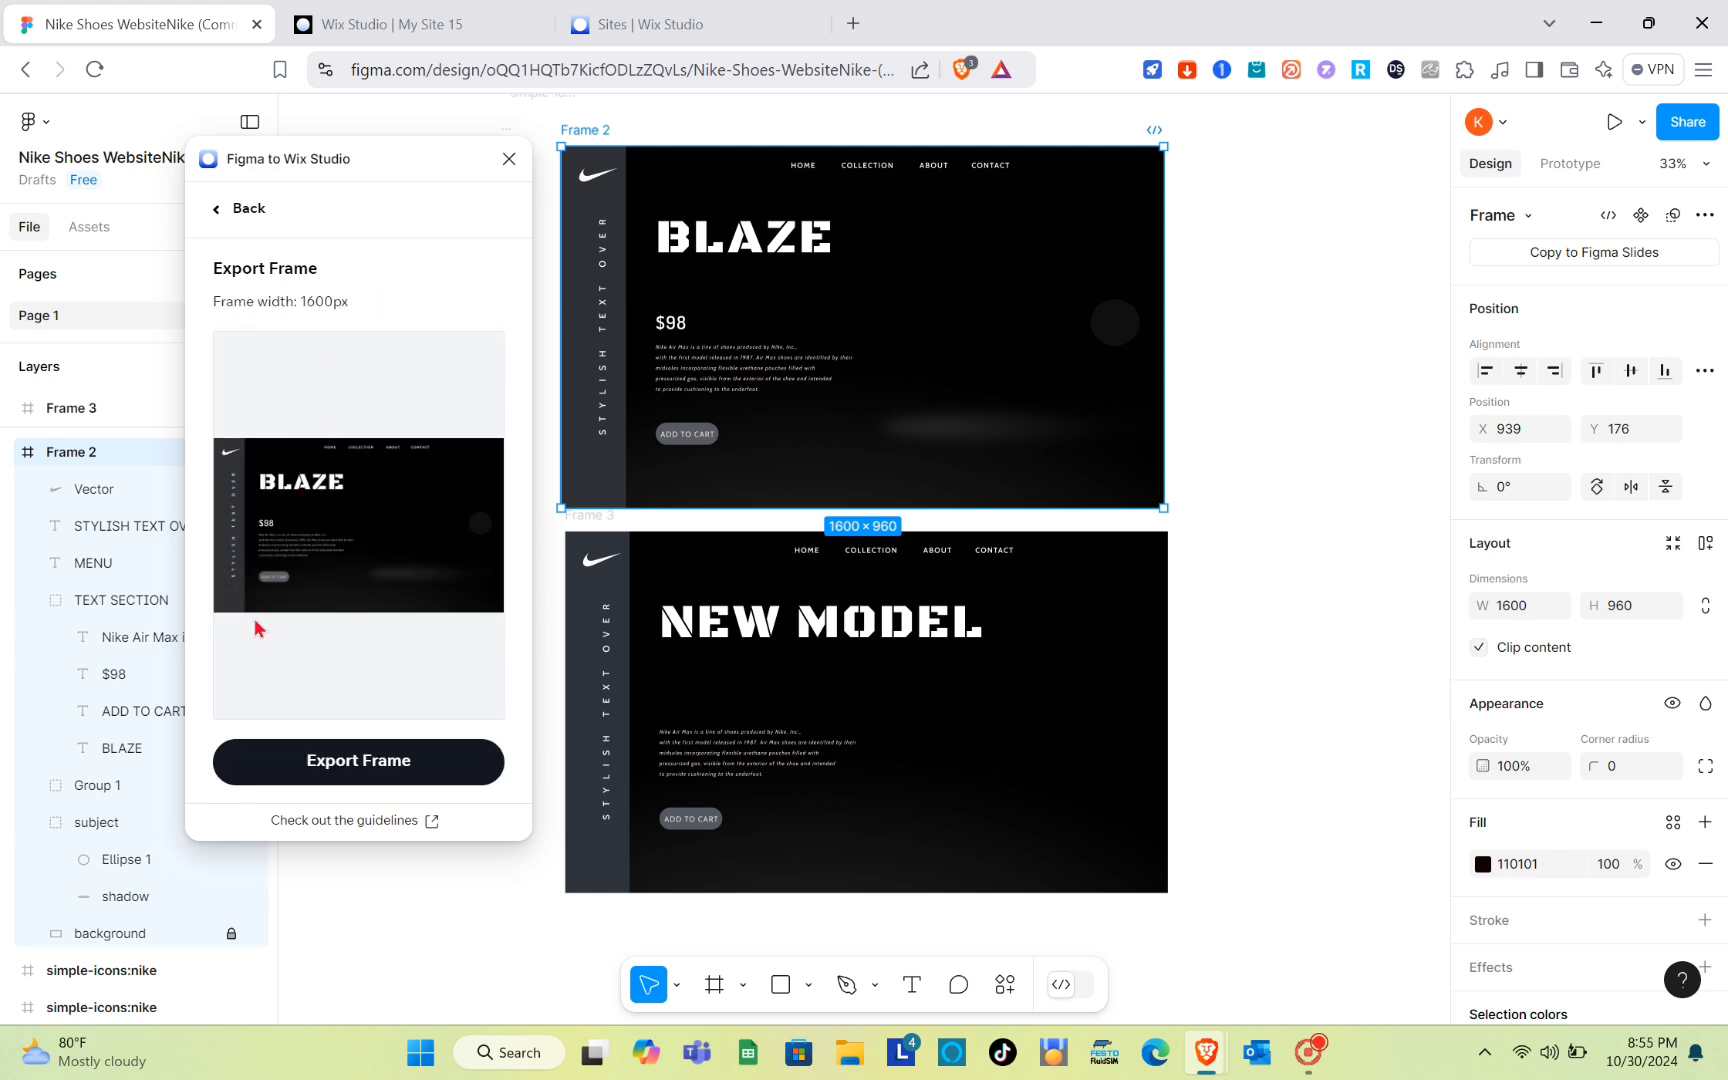
click(356, 764)
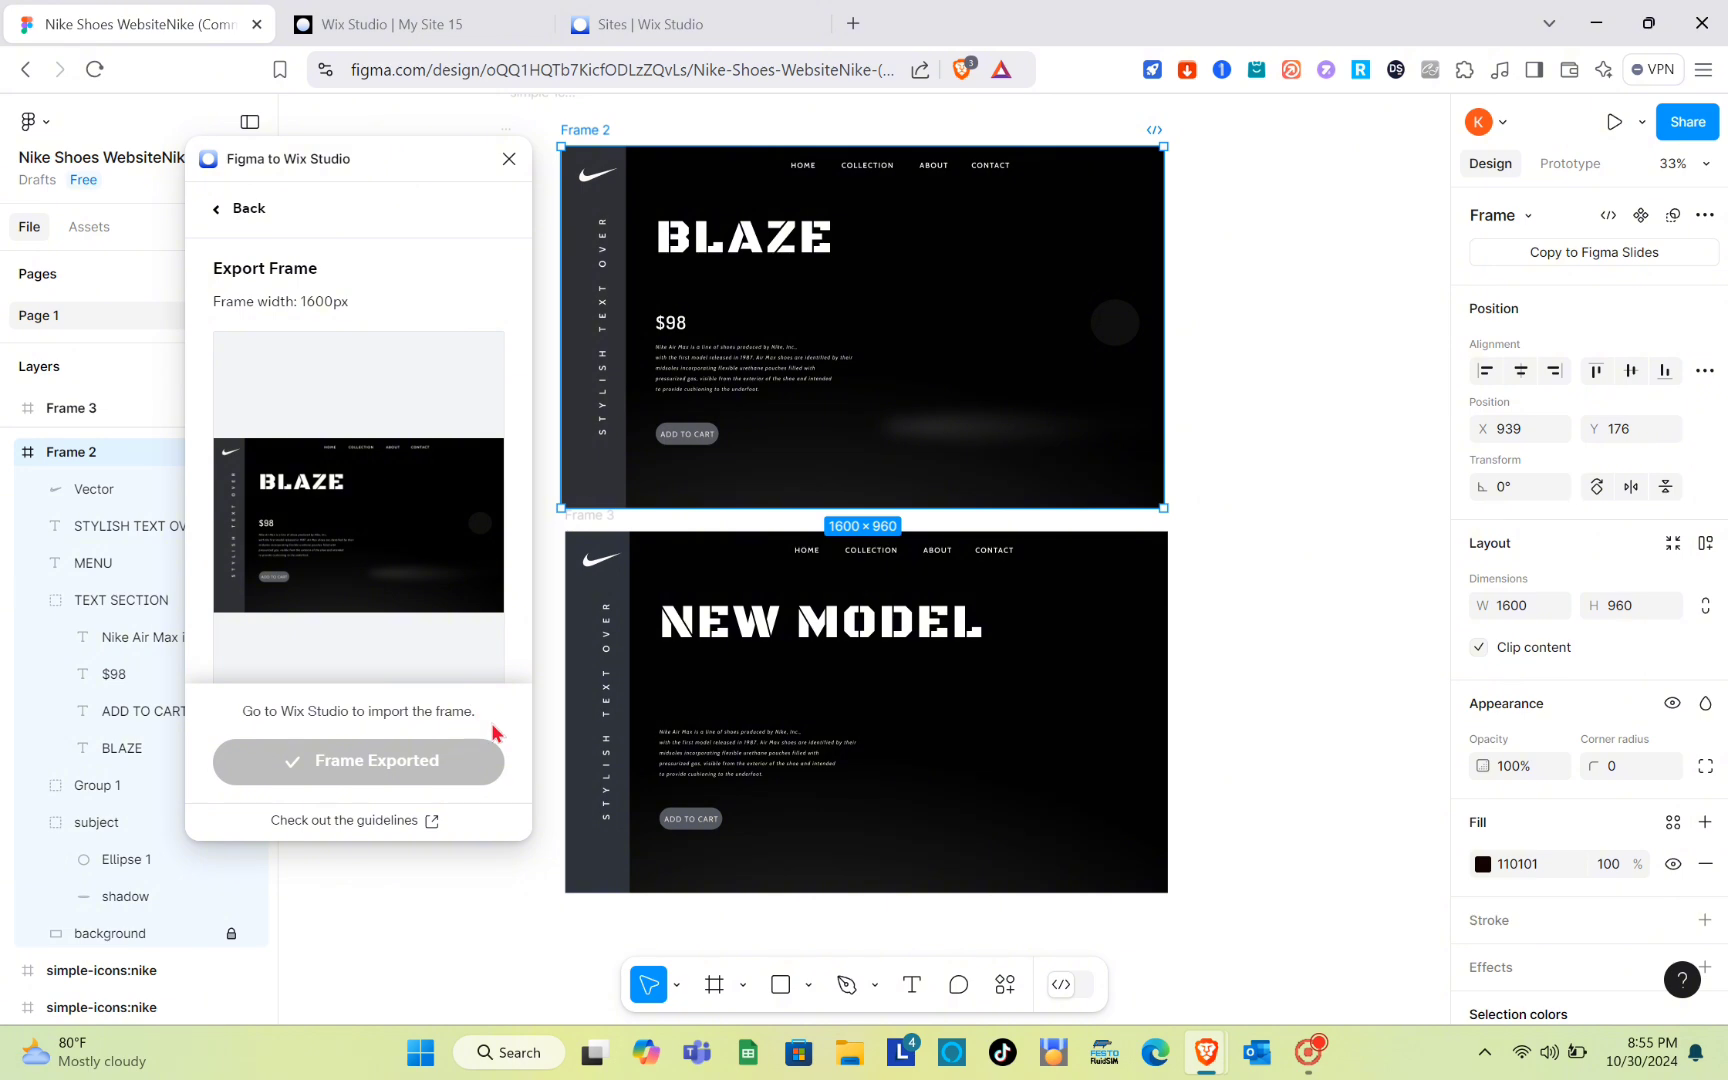
Step: Switch to Wix Studio, refresh the Figma import and add the exported frame to the site as a page
click(424, 12)
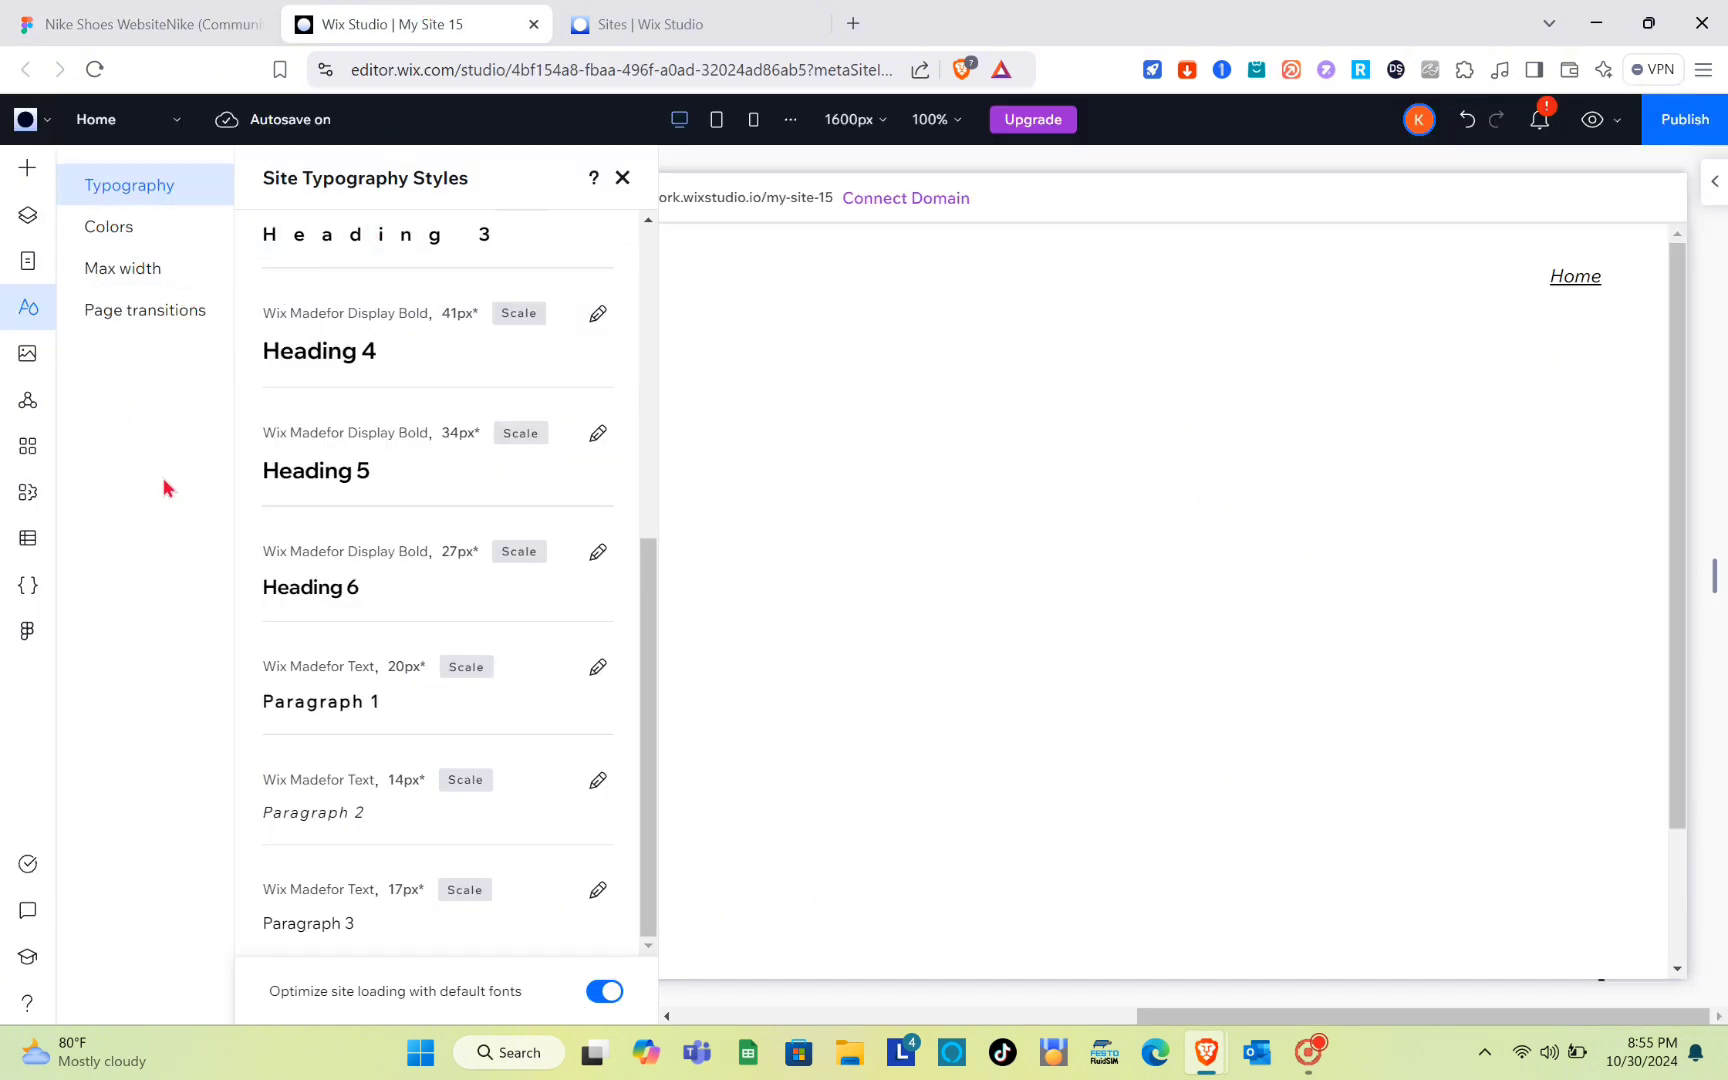
click(17, 632)
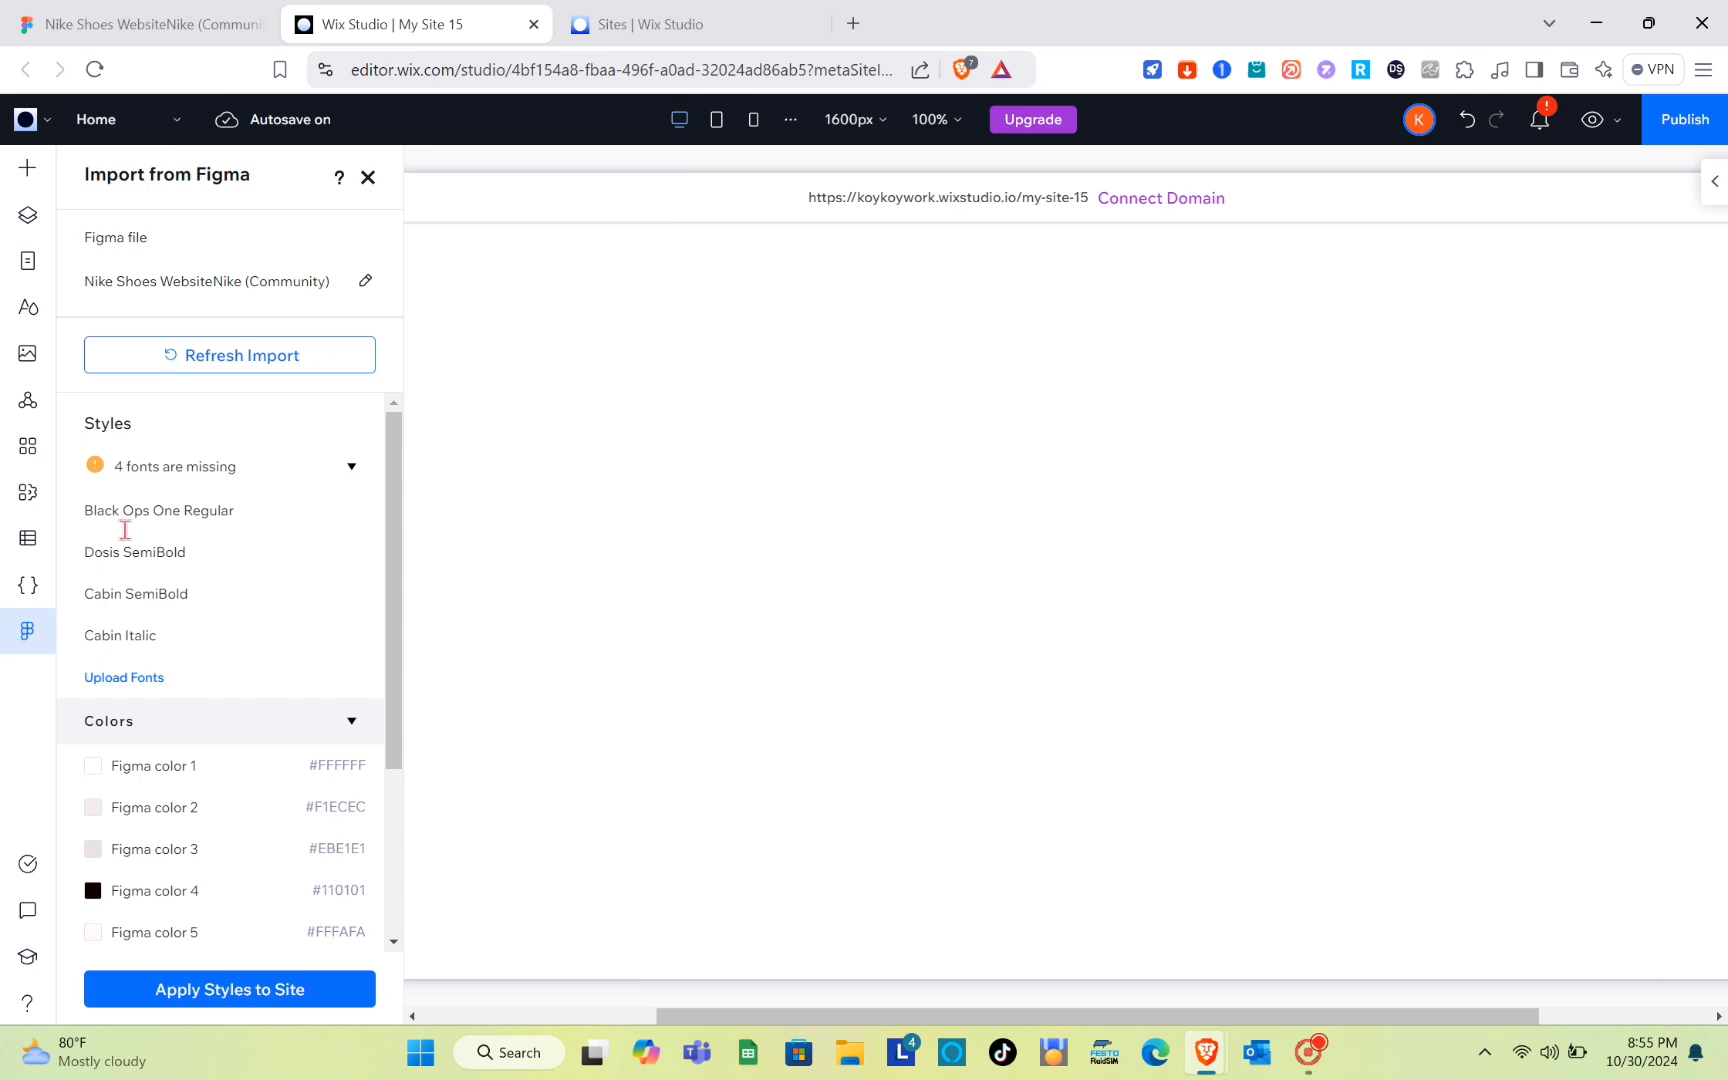
click(252, 358)
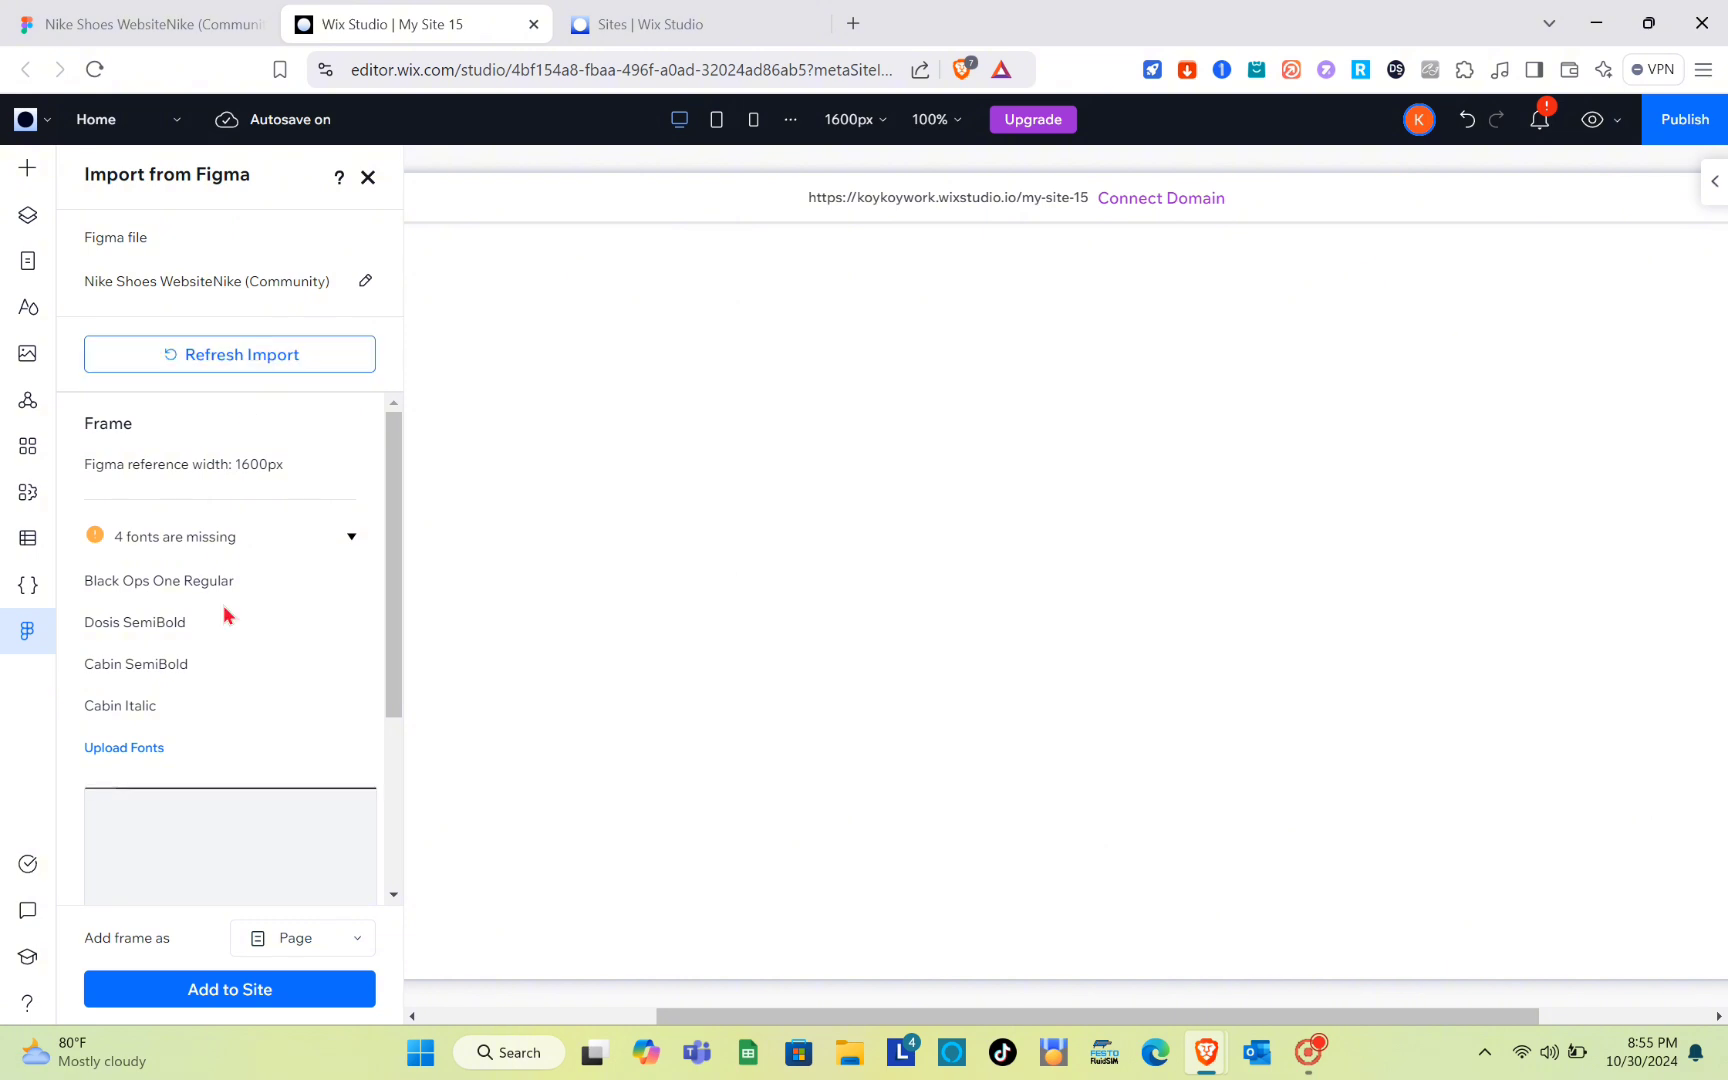
scroll(227, 617, down, 3)
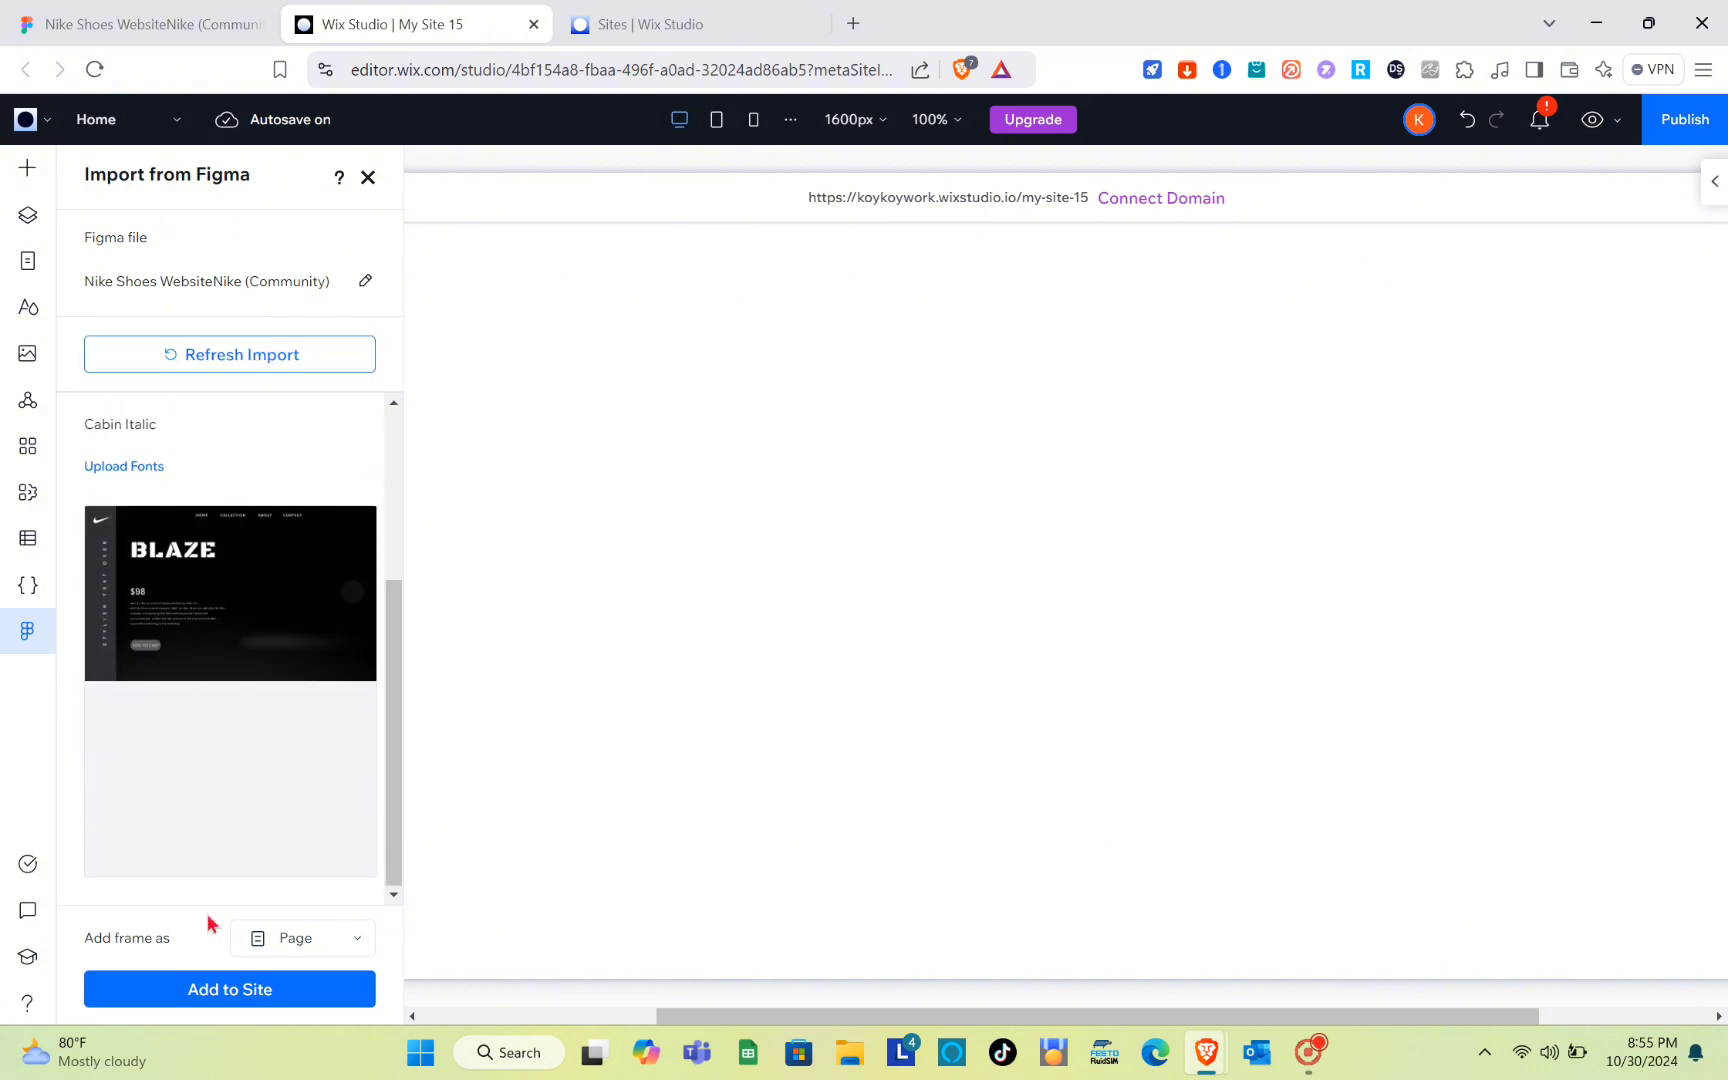
click(274, 990)
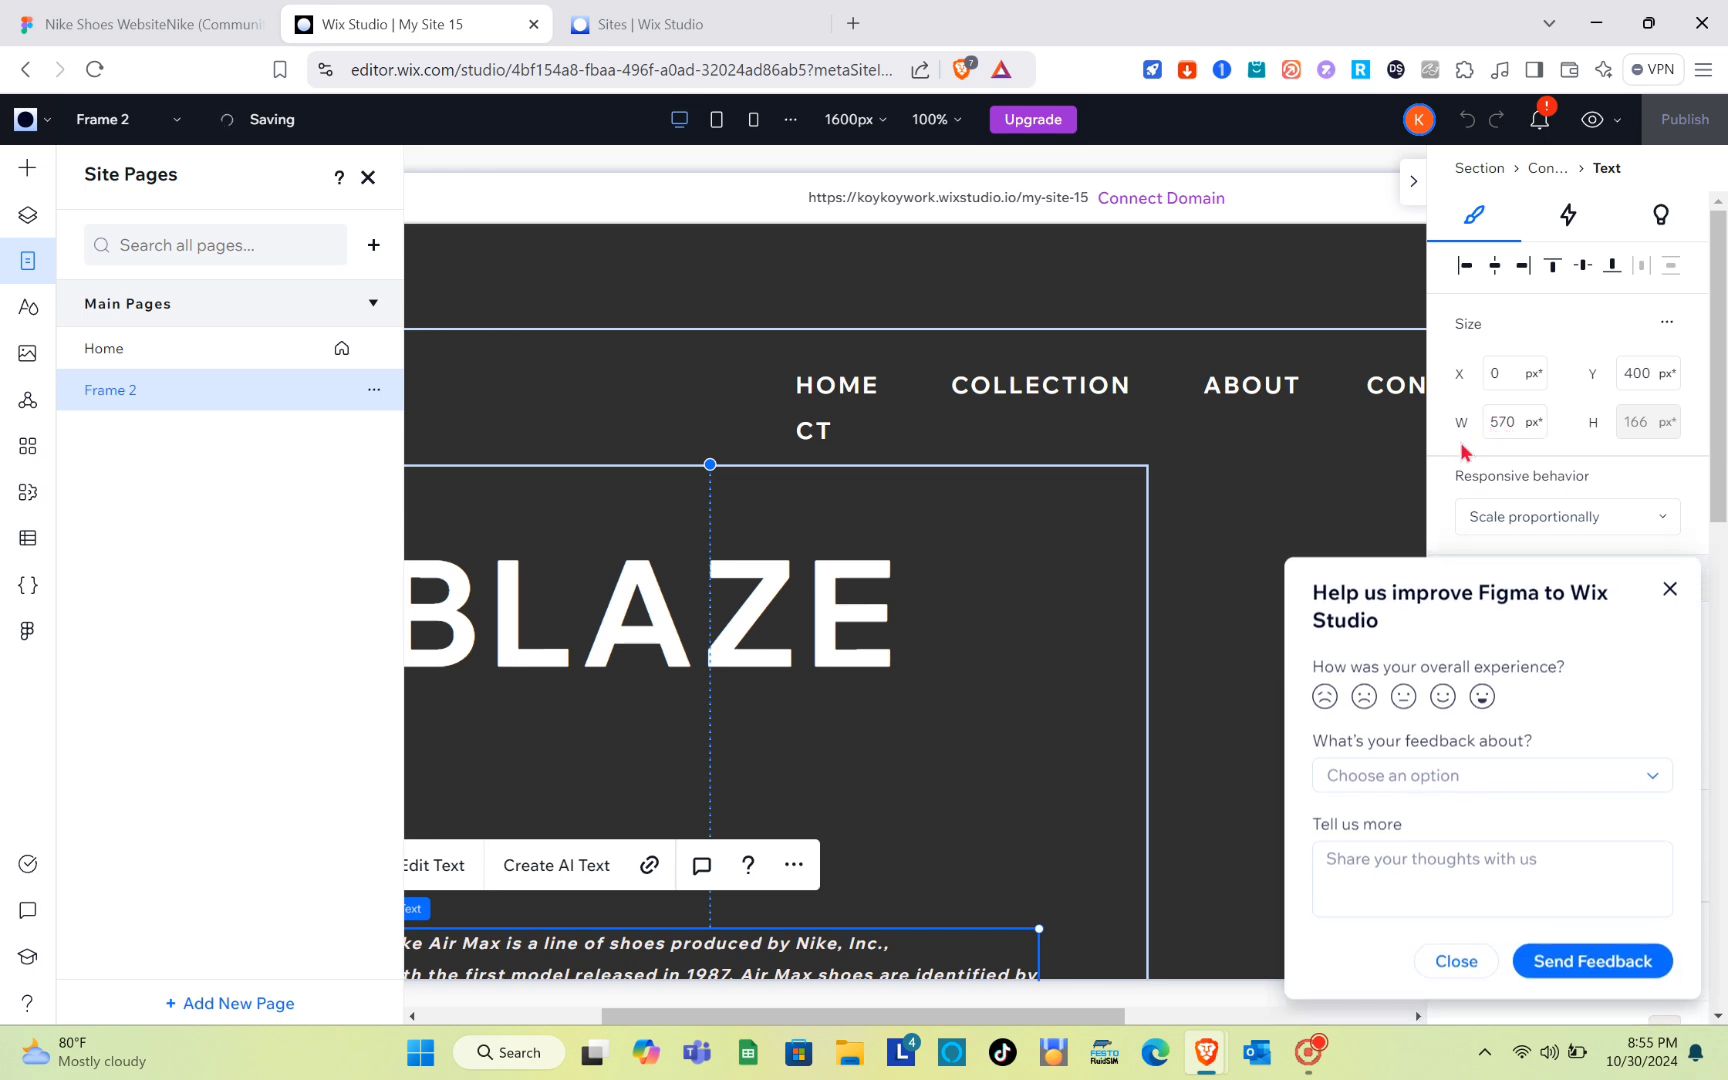
Step: Clear the feedback form and side panels off the canvas and look over the imported Frame 2 page
click(1670, 590)
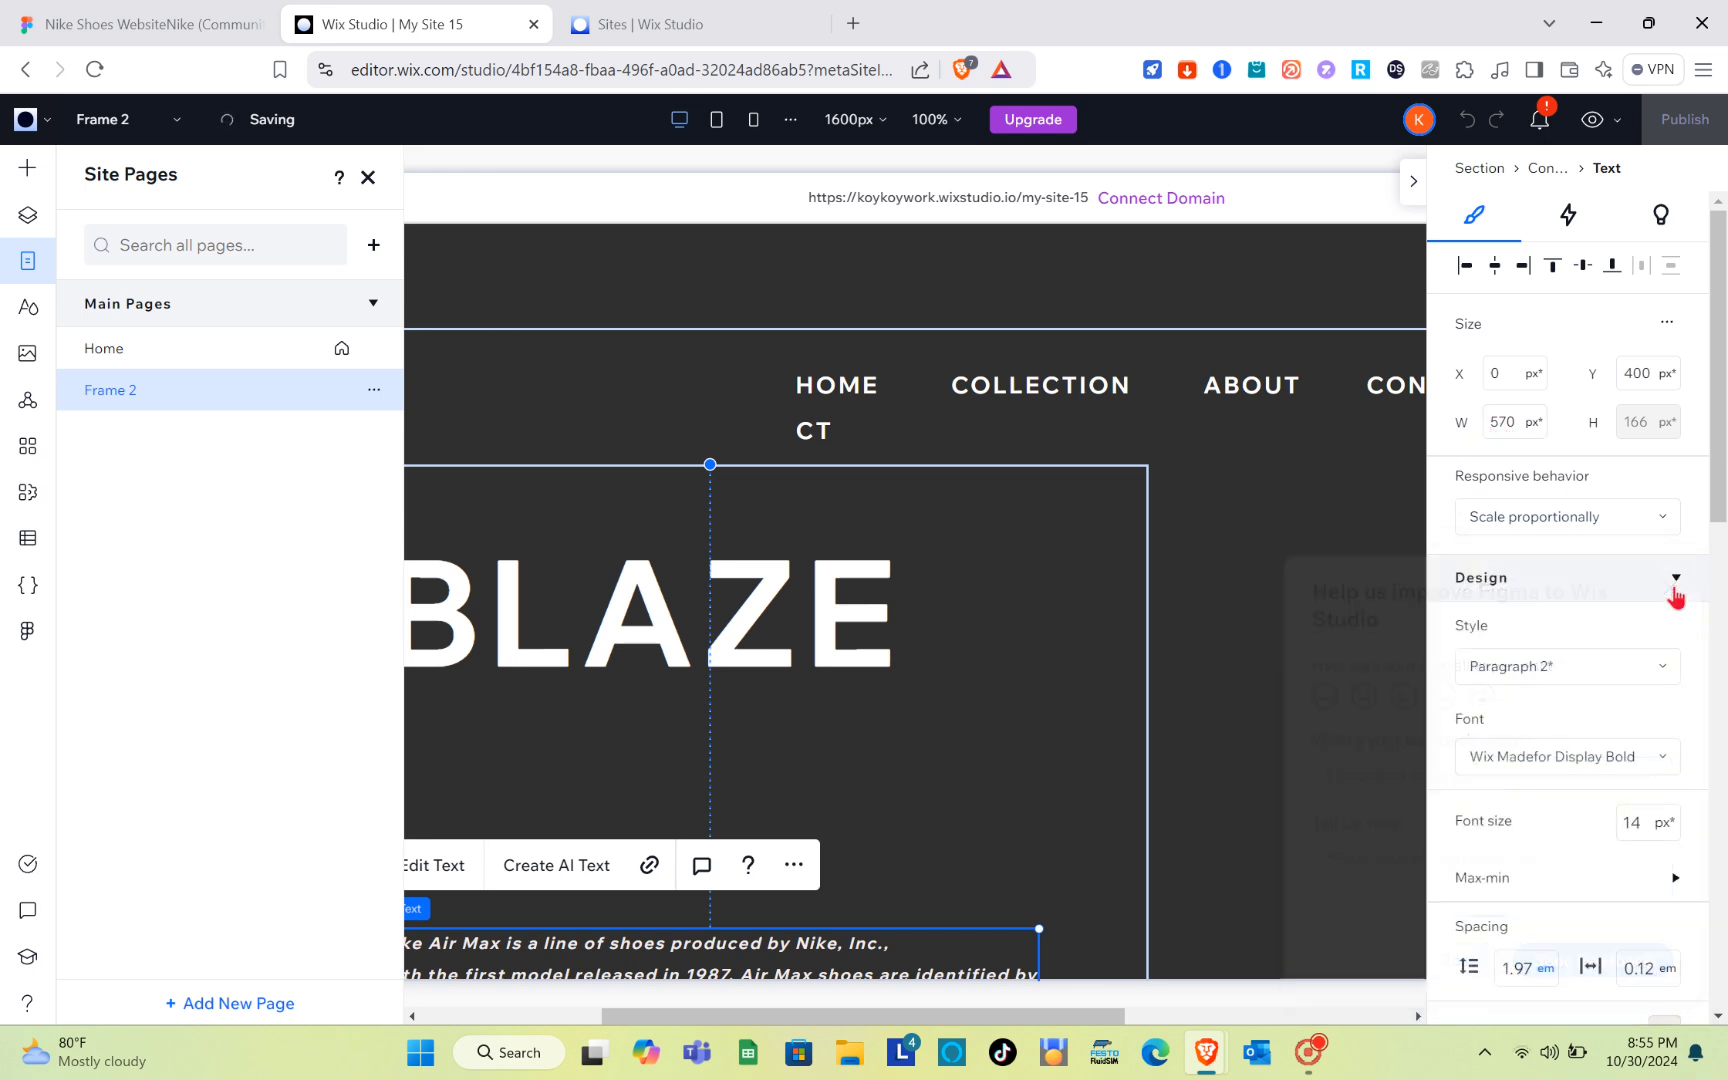
click(1414, 184)
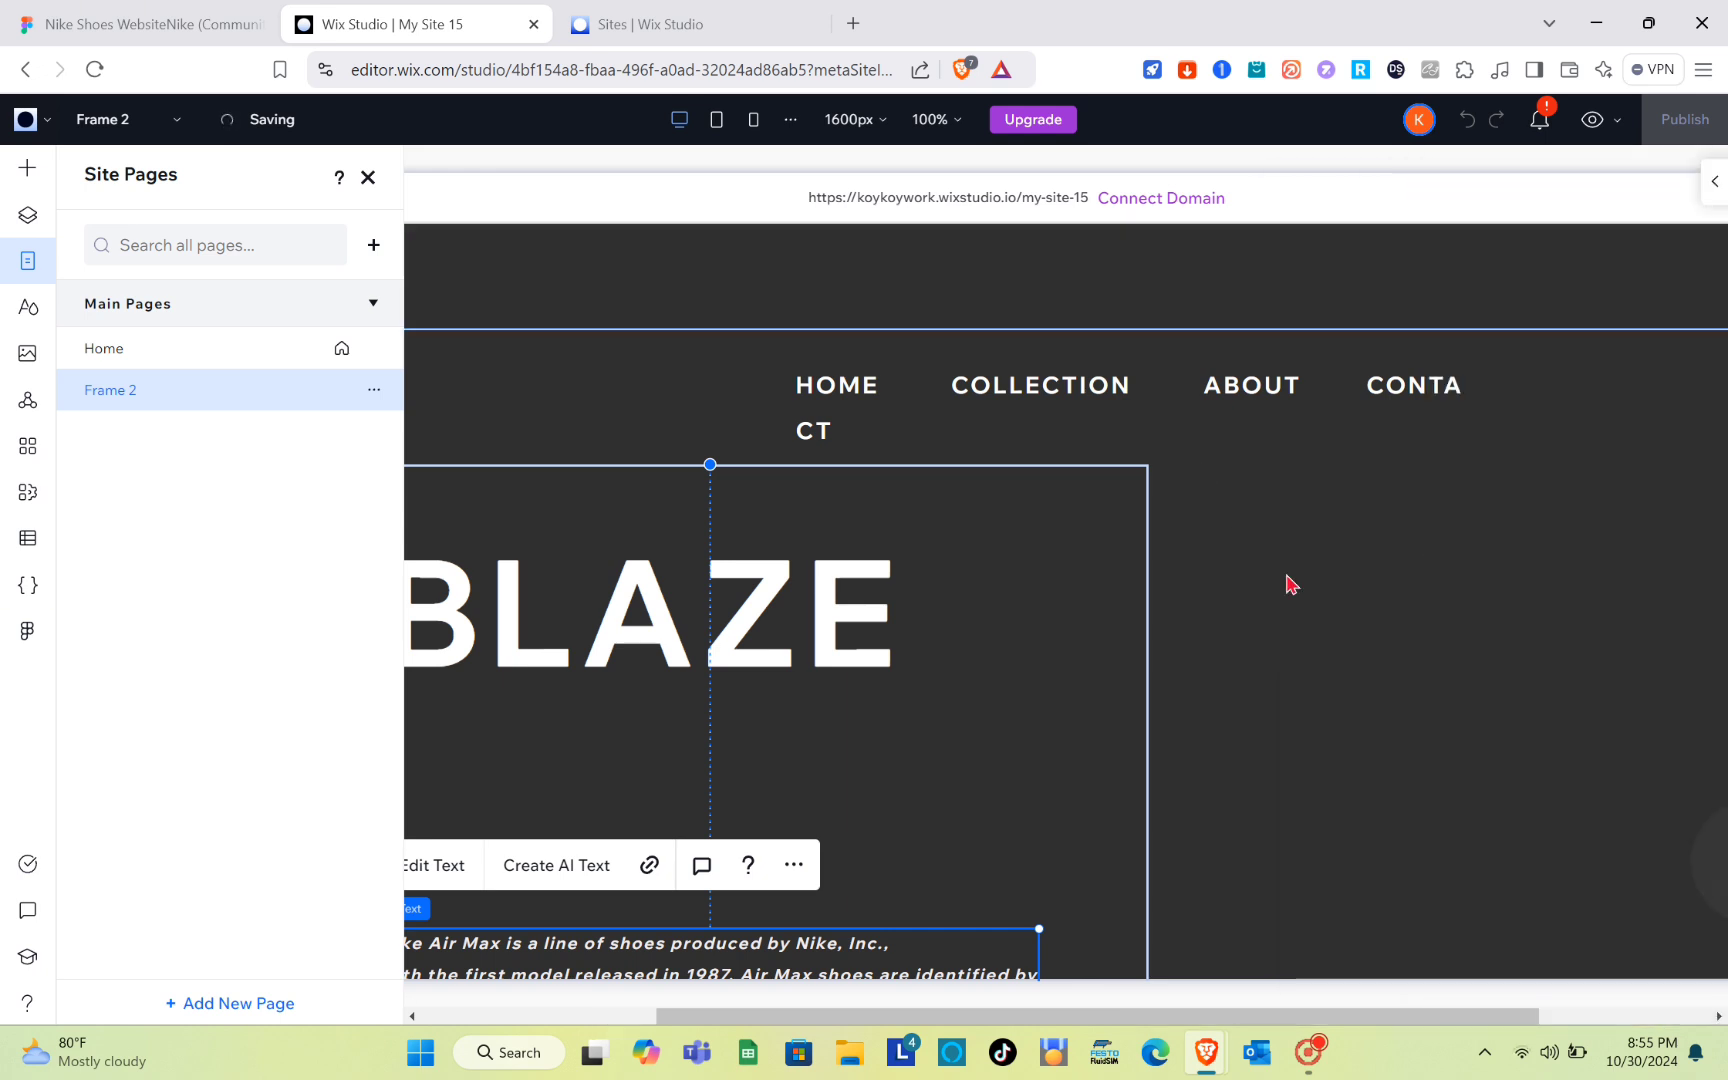
click(368, 177)
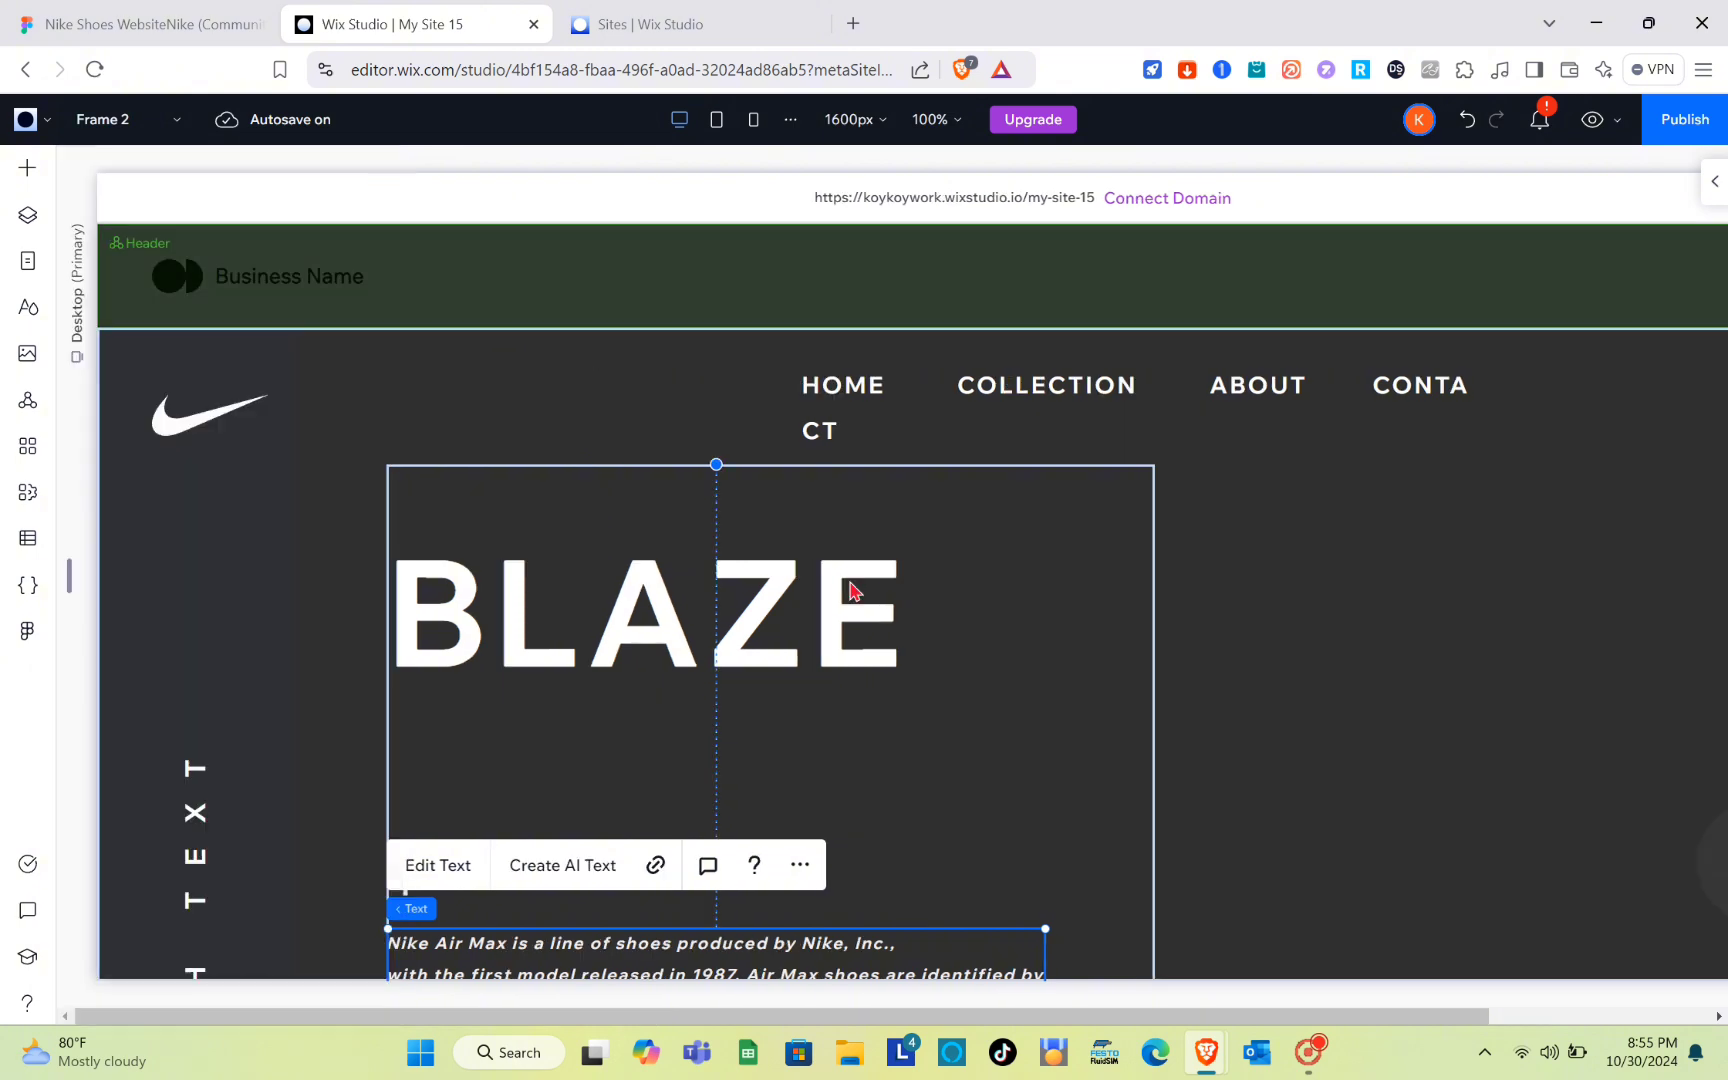
scroll(851, 590, down, 5)
scroll(850, 581, up, 6)
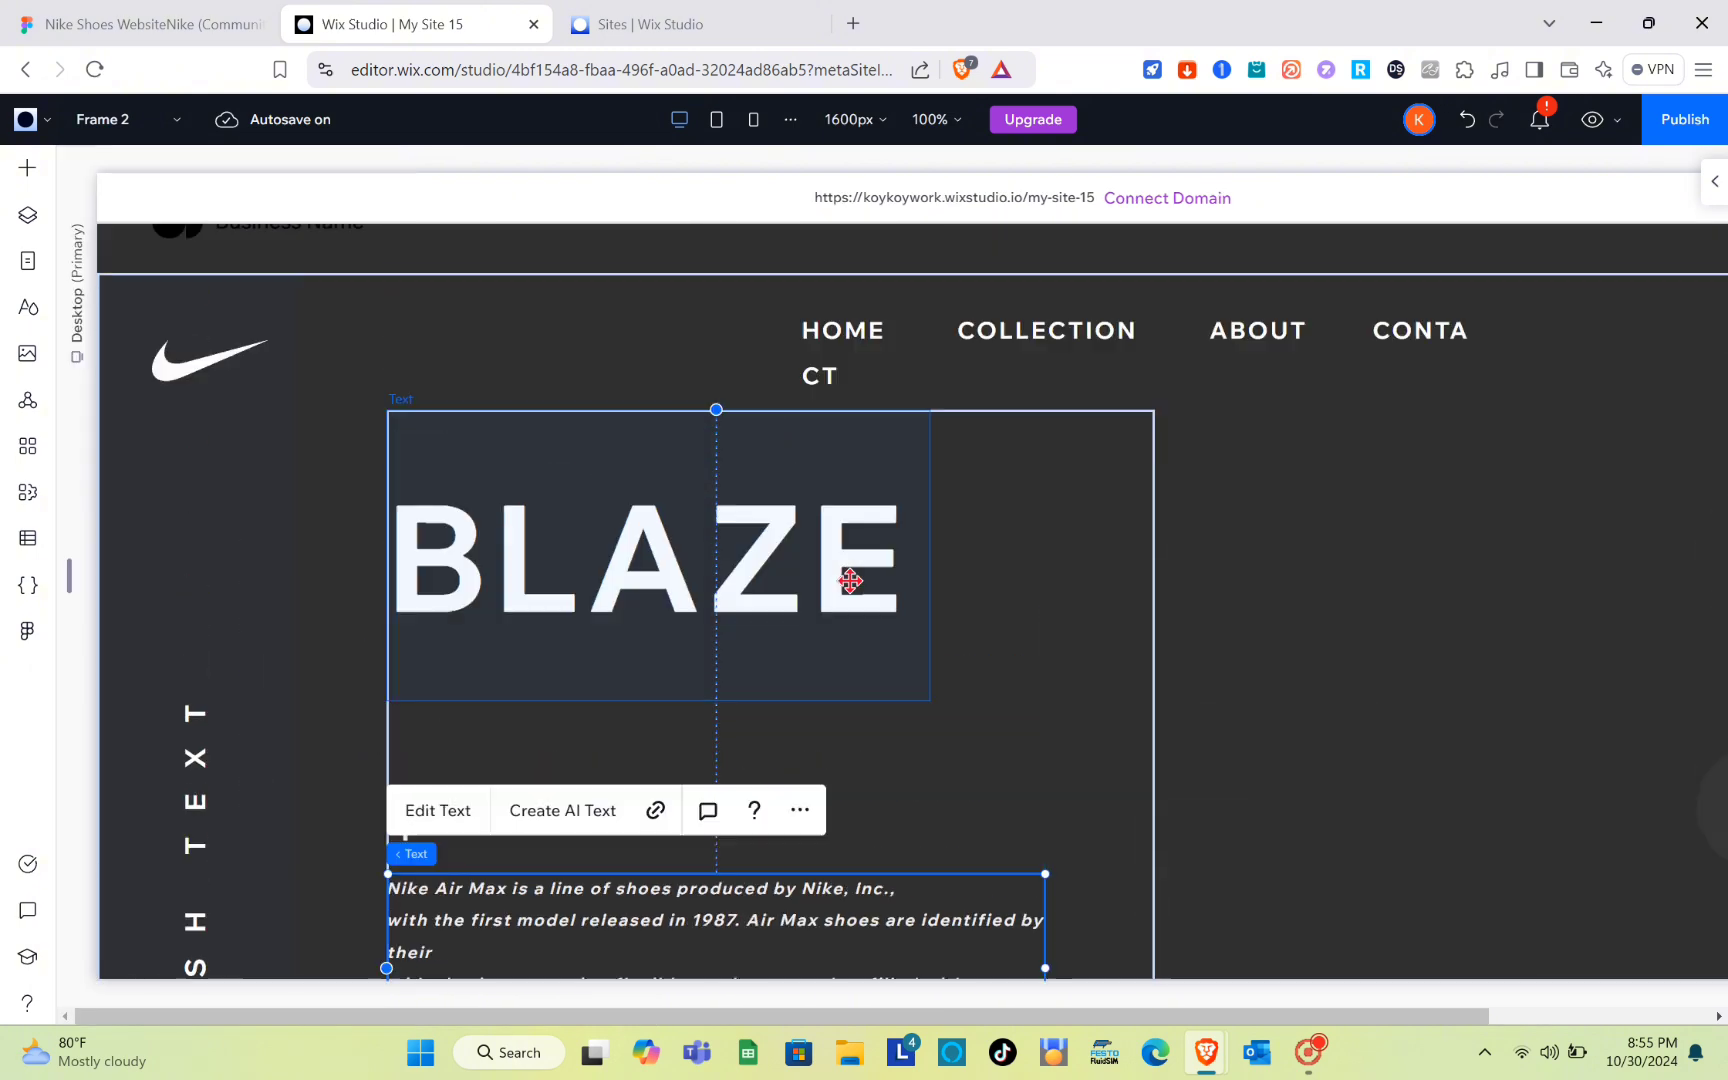
scroll(850, 581, down, 5)
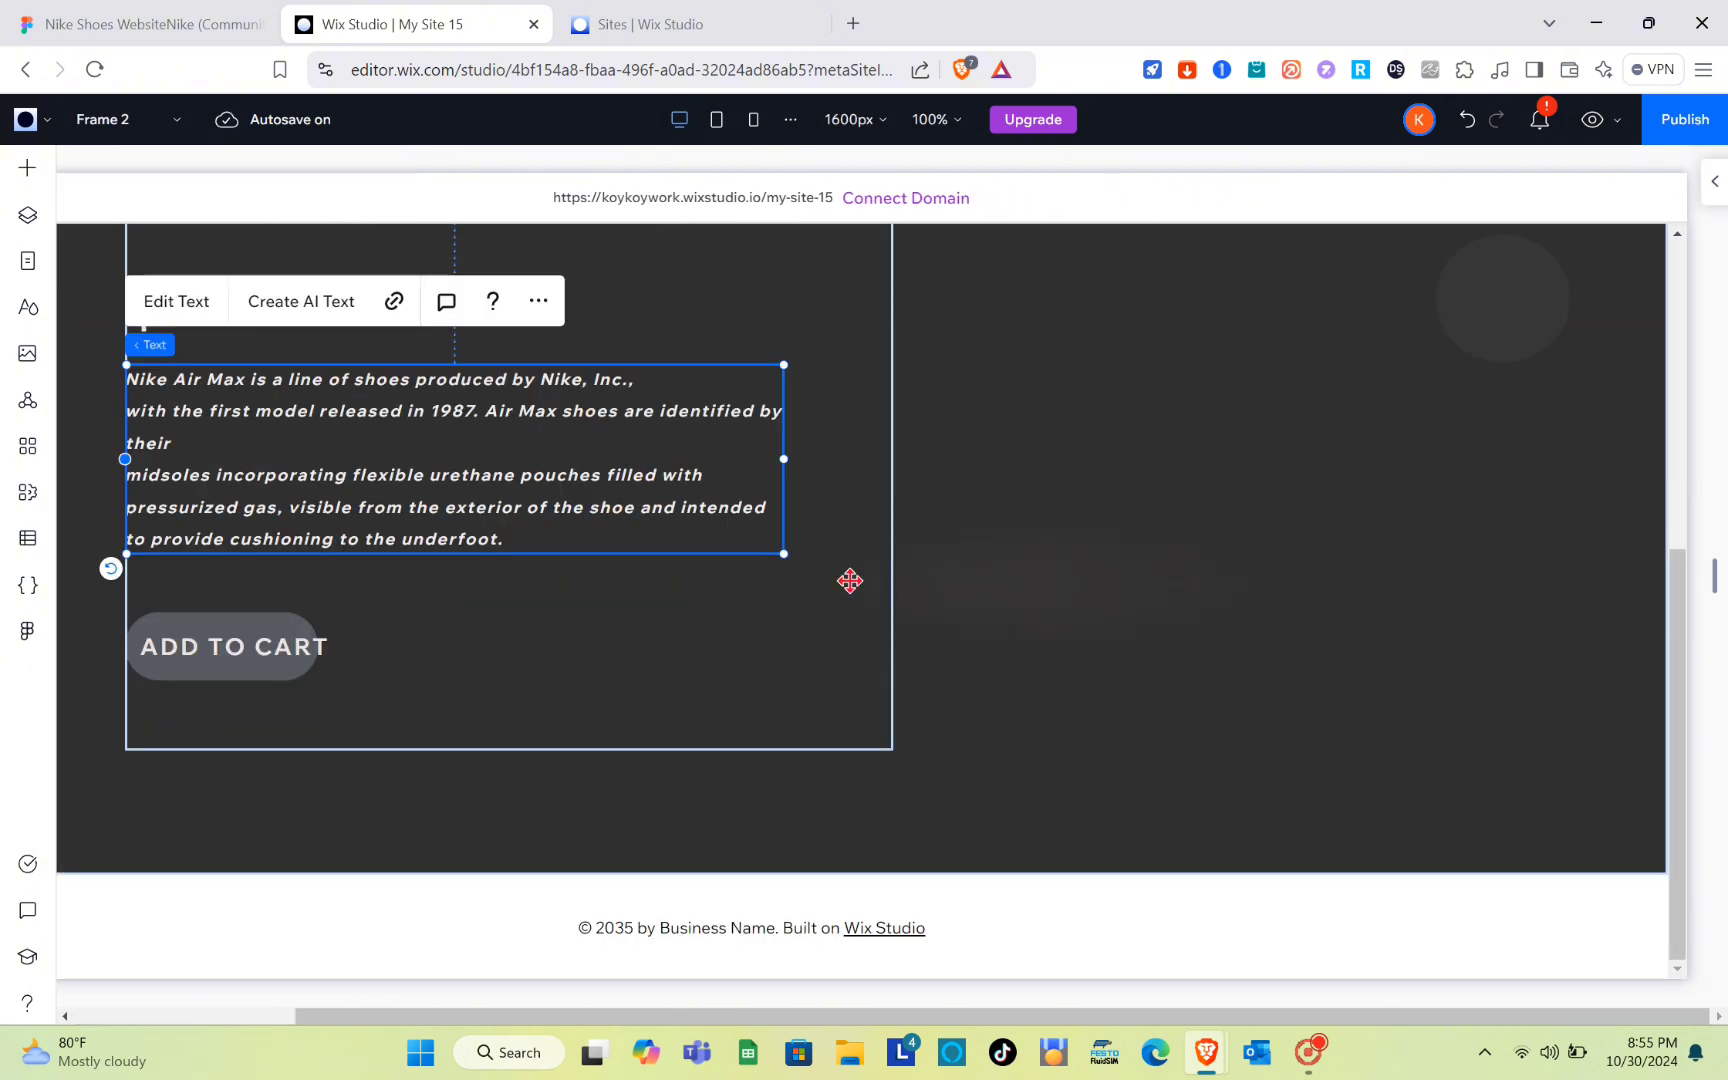
scroll(850, 581, up, 5)
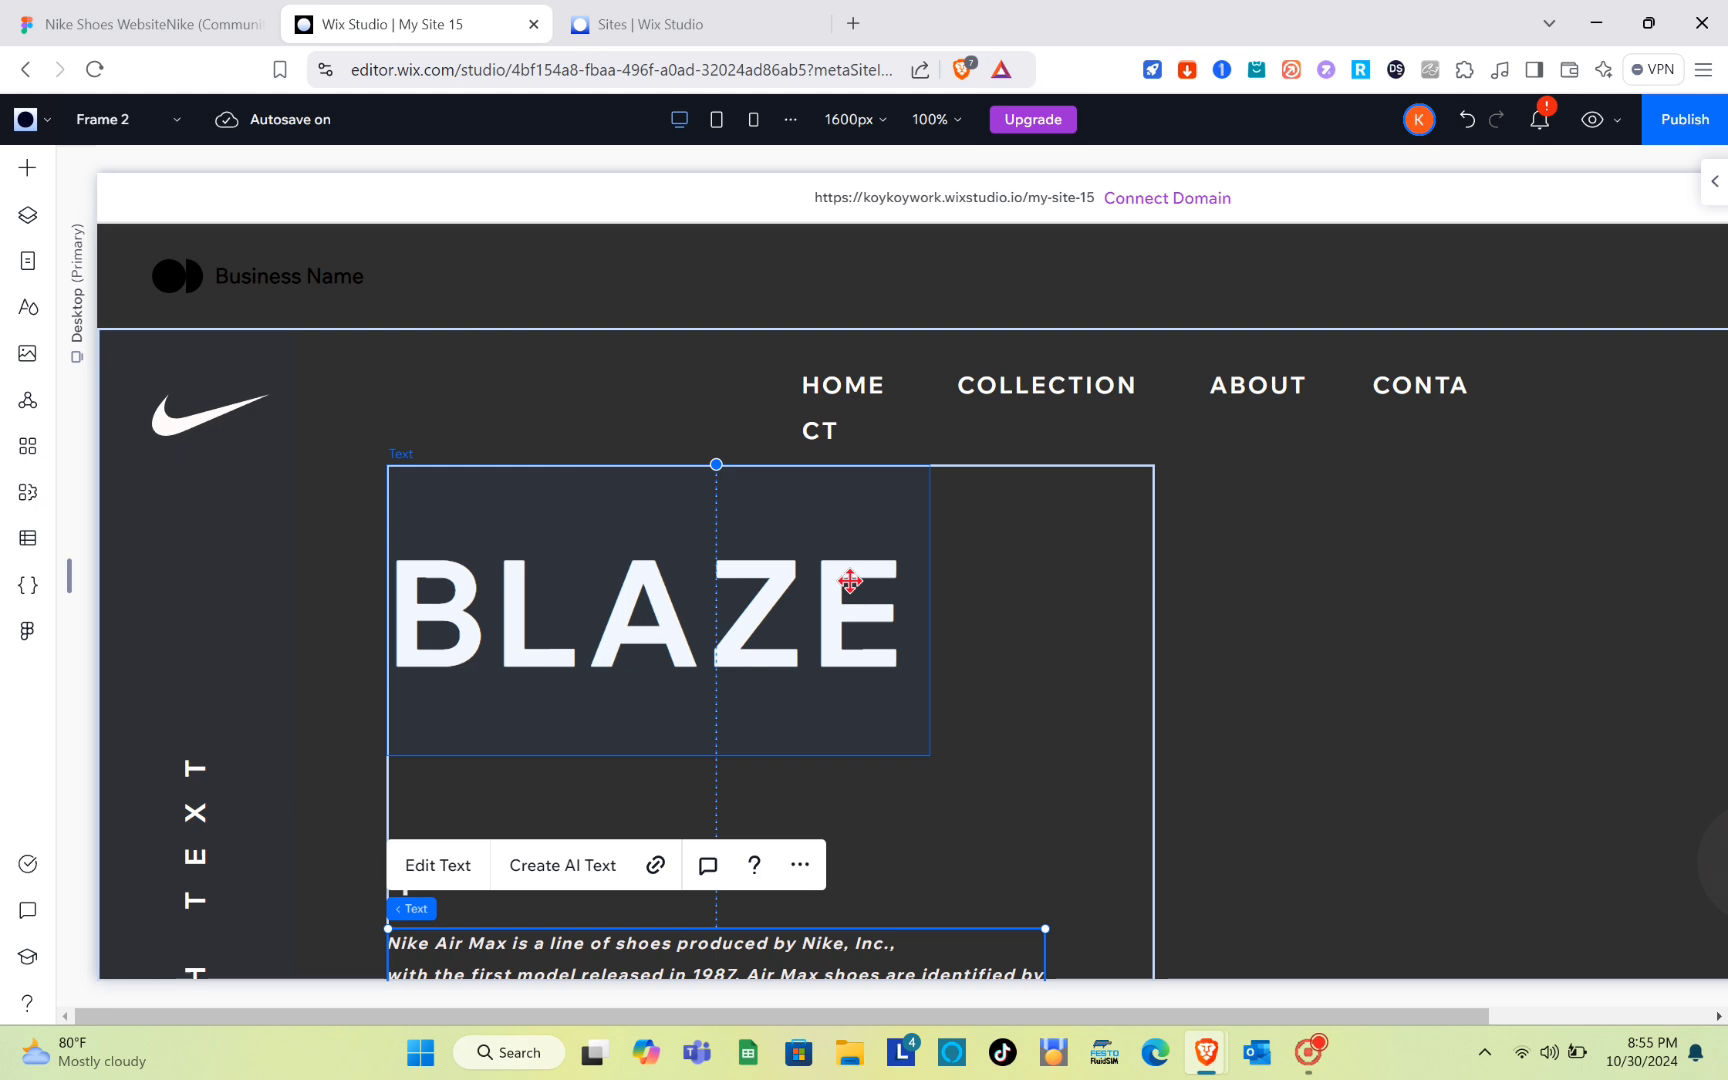
click(1215, 652)
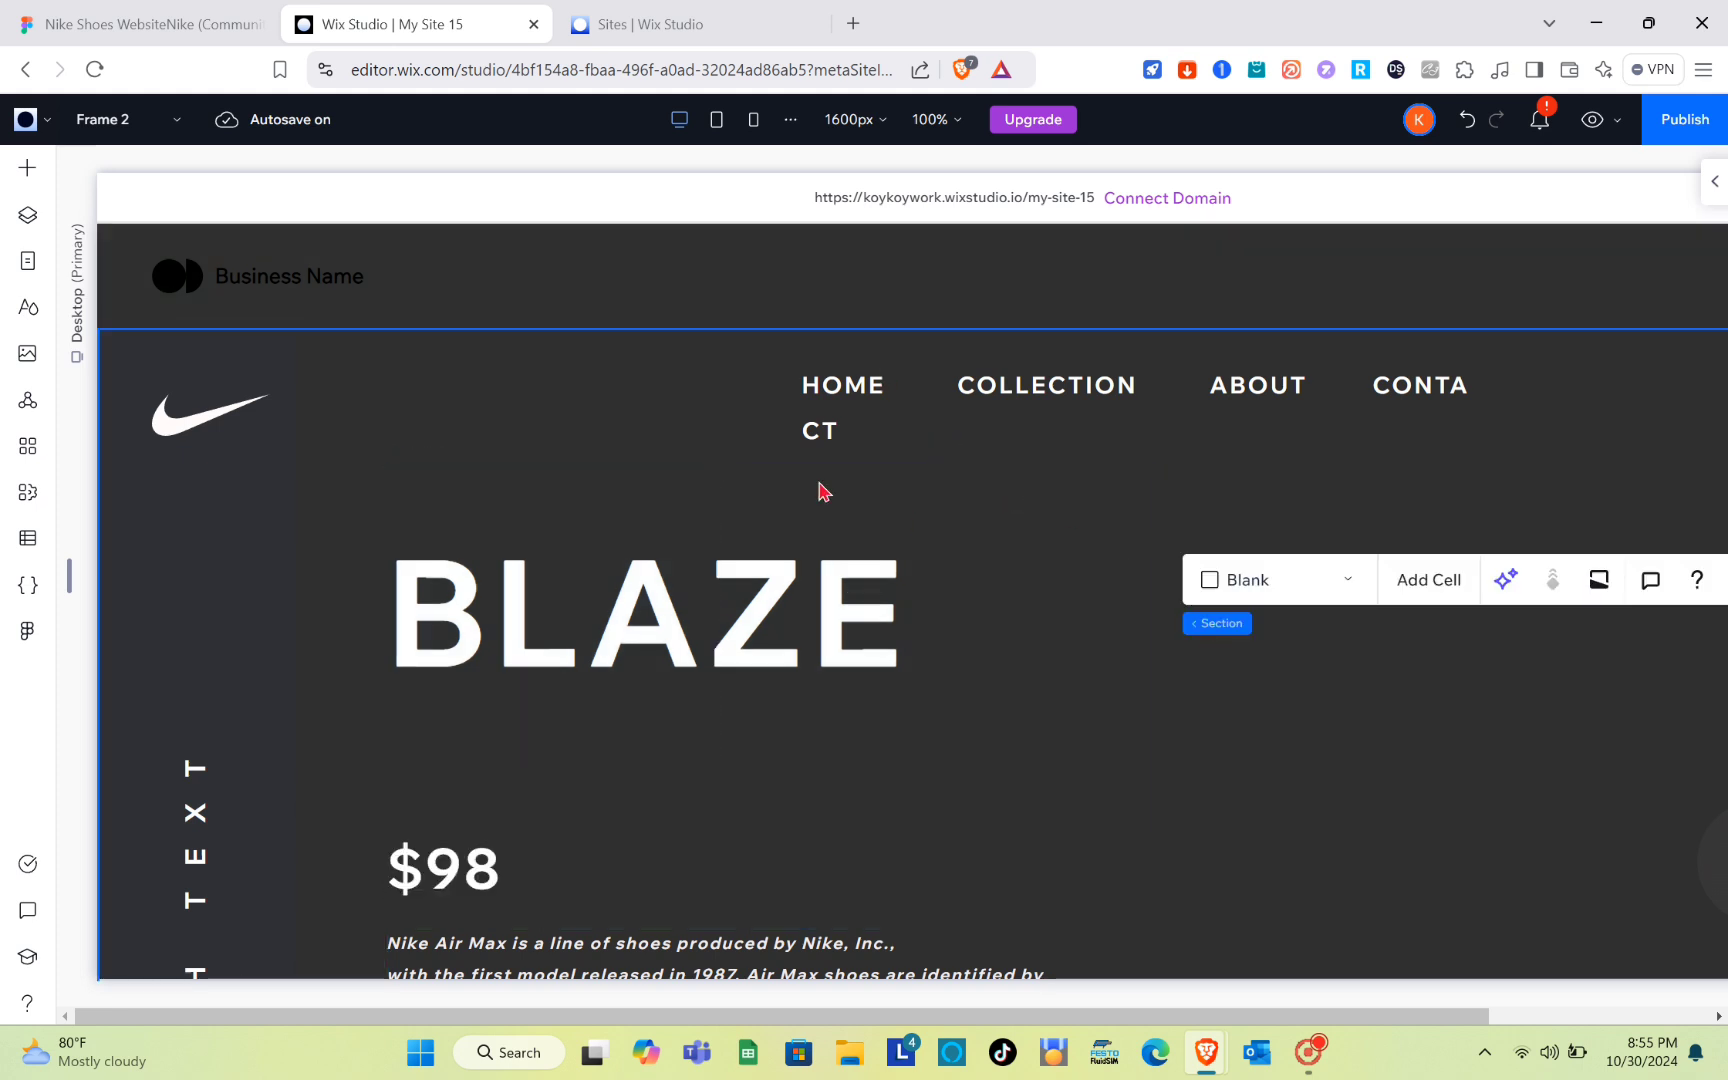
Step: Check the imported frame in the Figma import, set the desktop editing size to 1280 px and look over the resized page
click(27, 632)
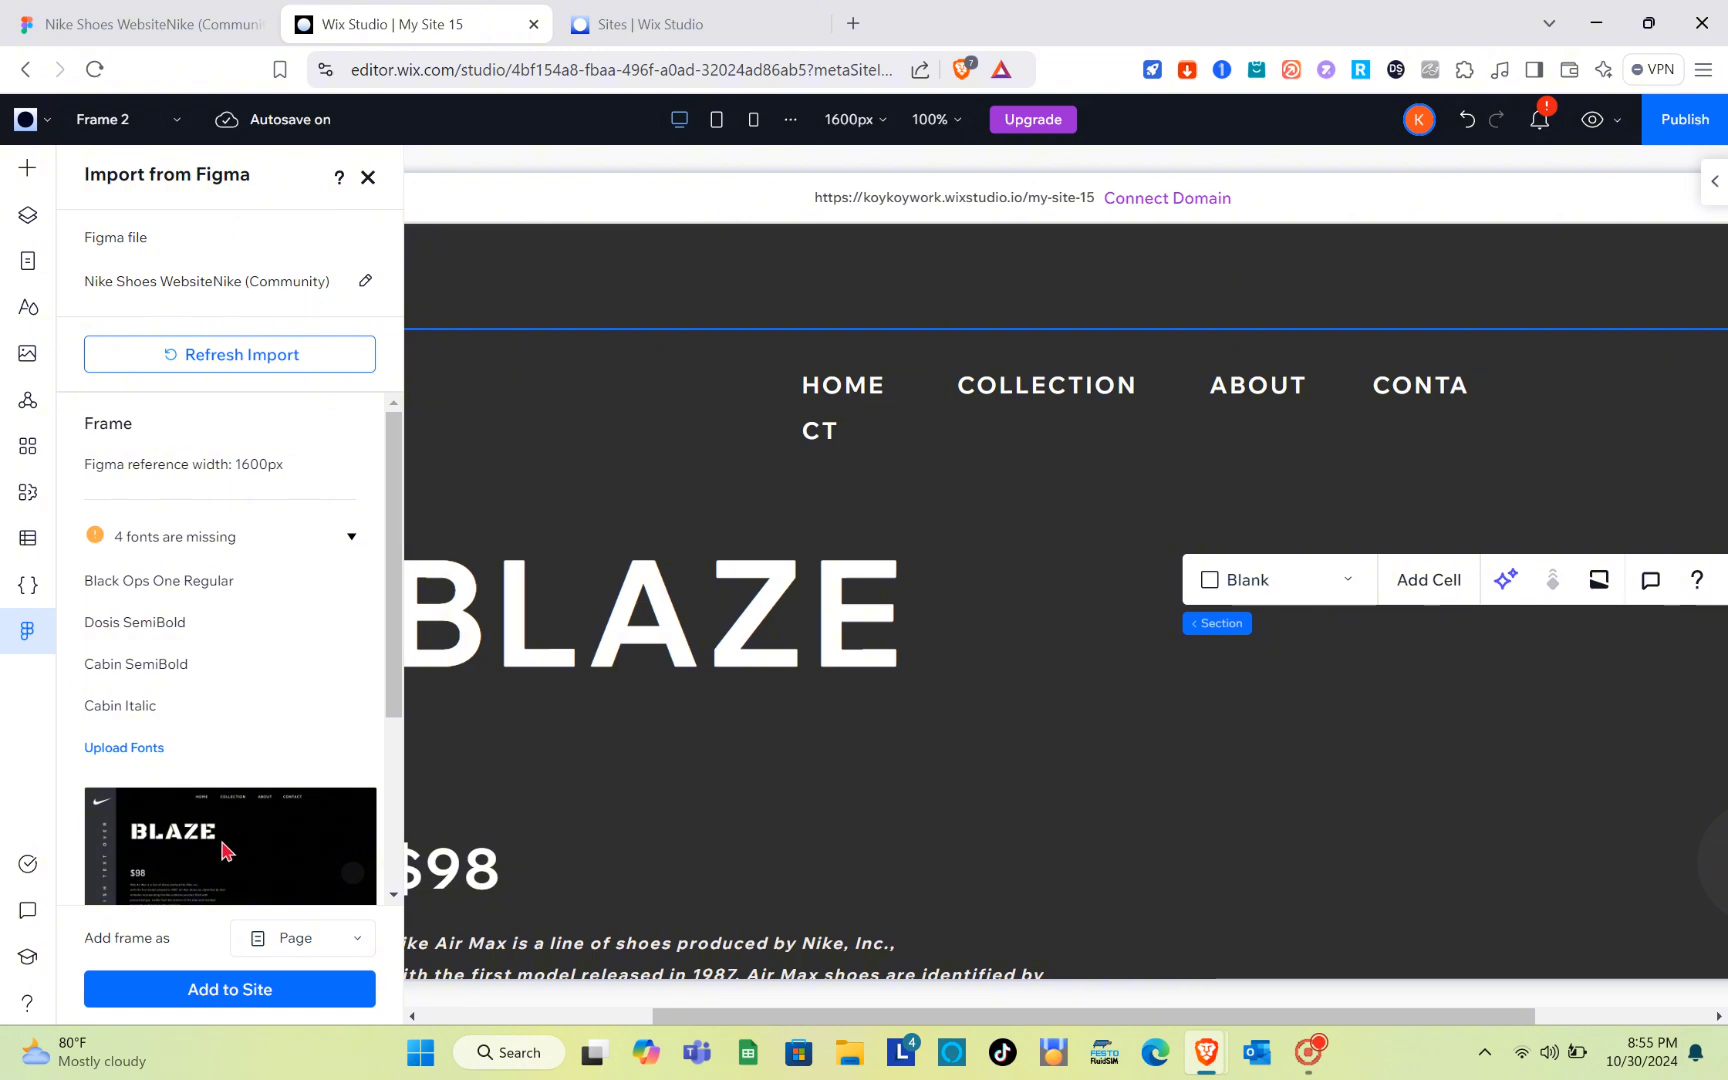
scroll(226, 851, down, 3)
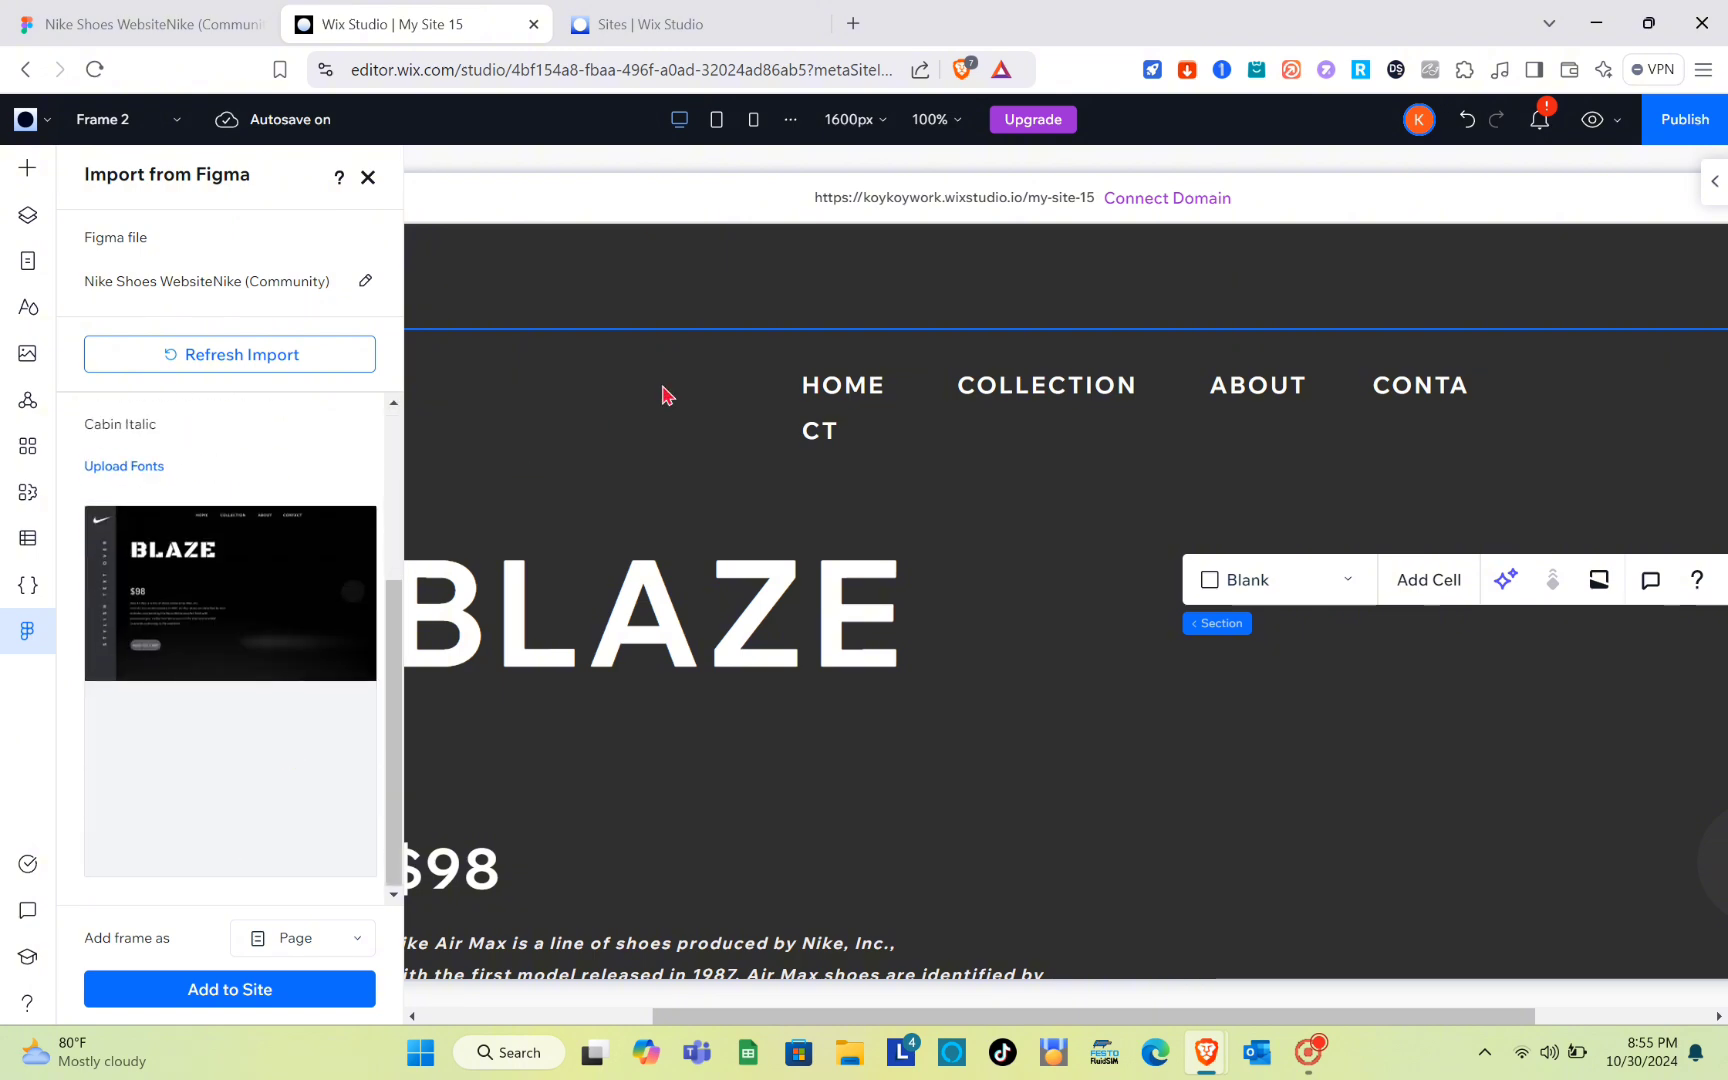
click(857, 118)
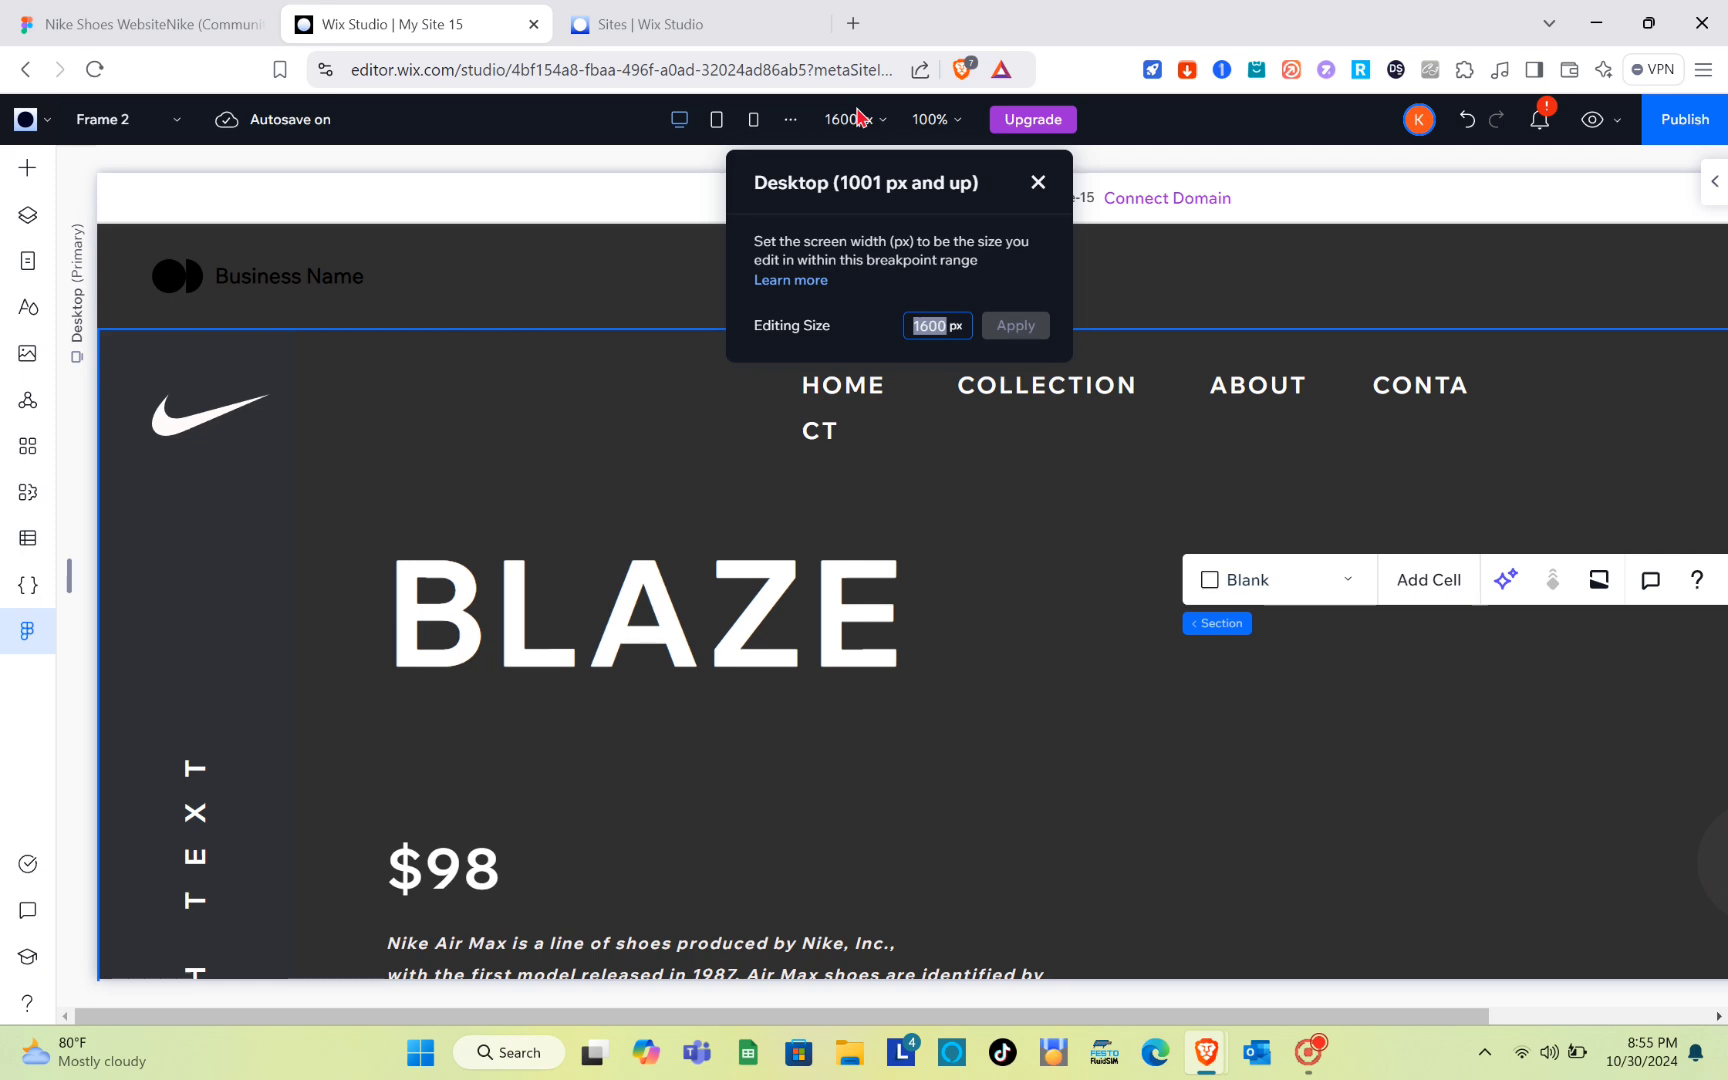
text(1280)
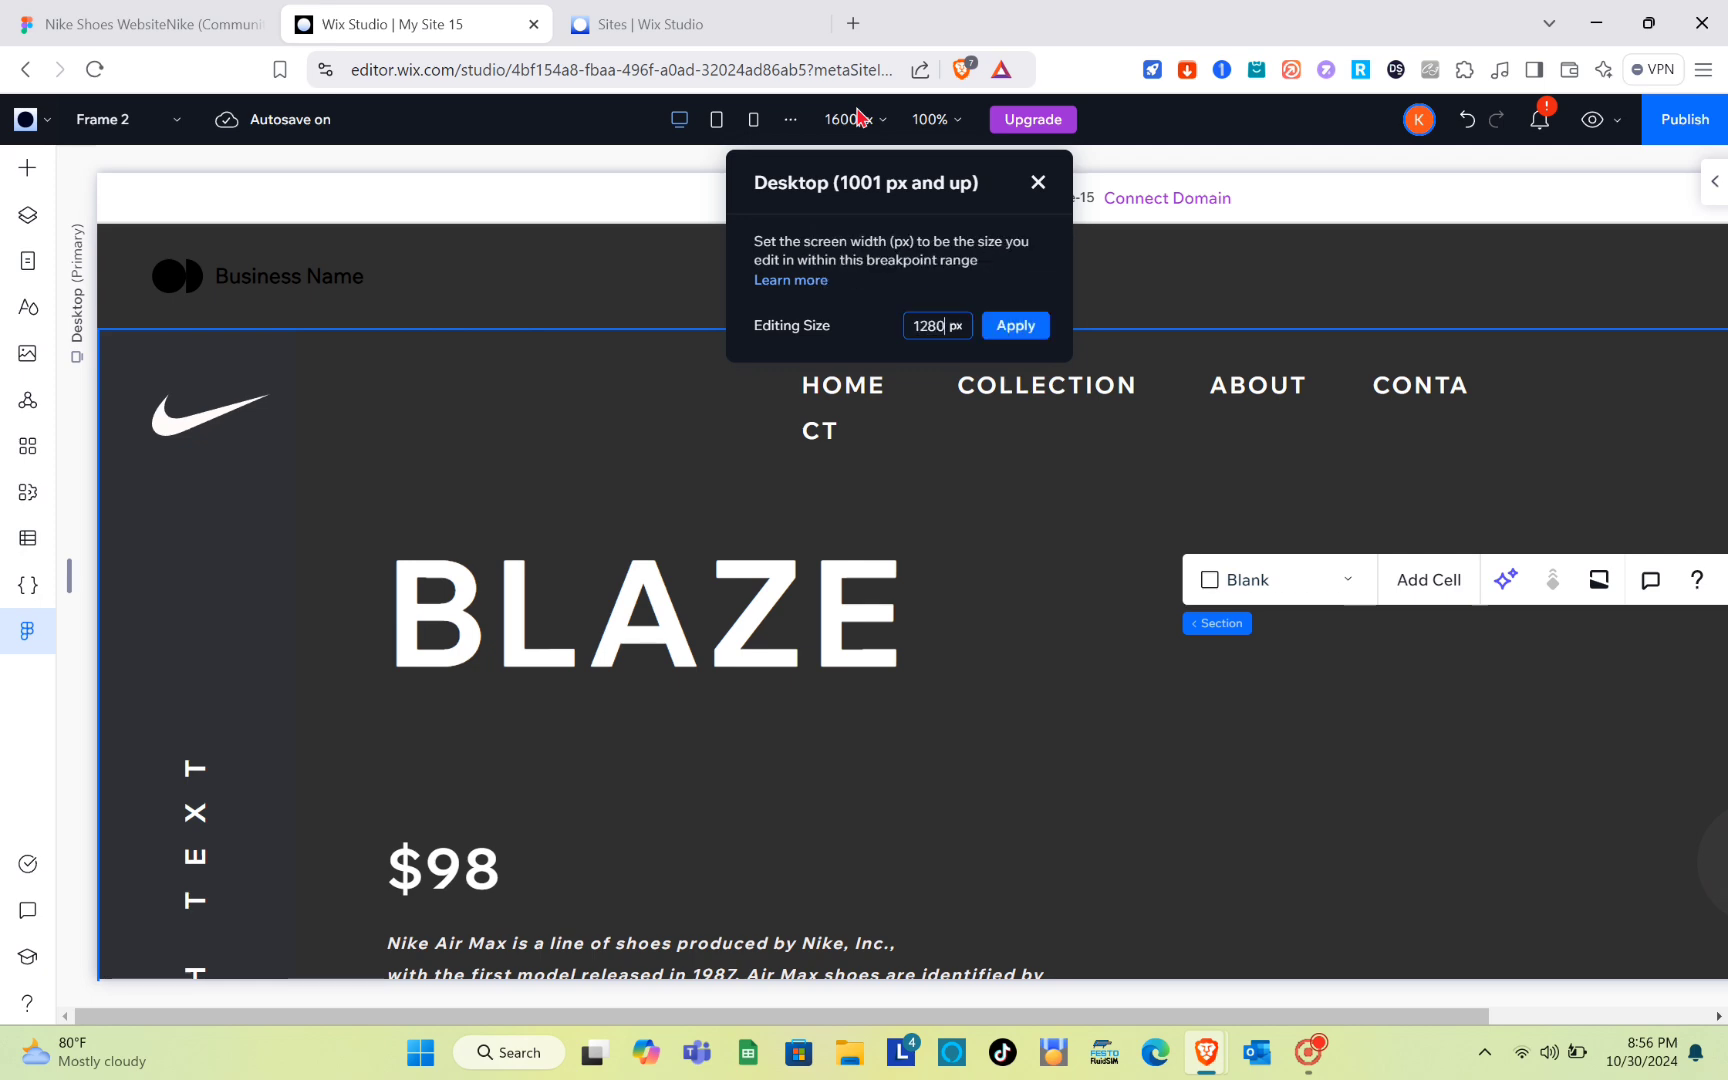
key(Return)
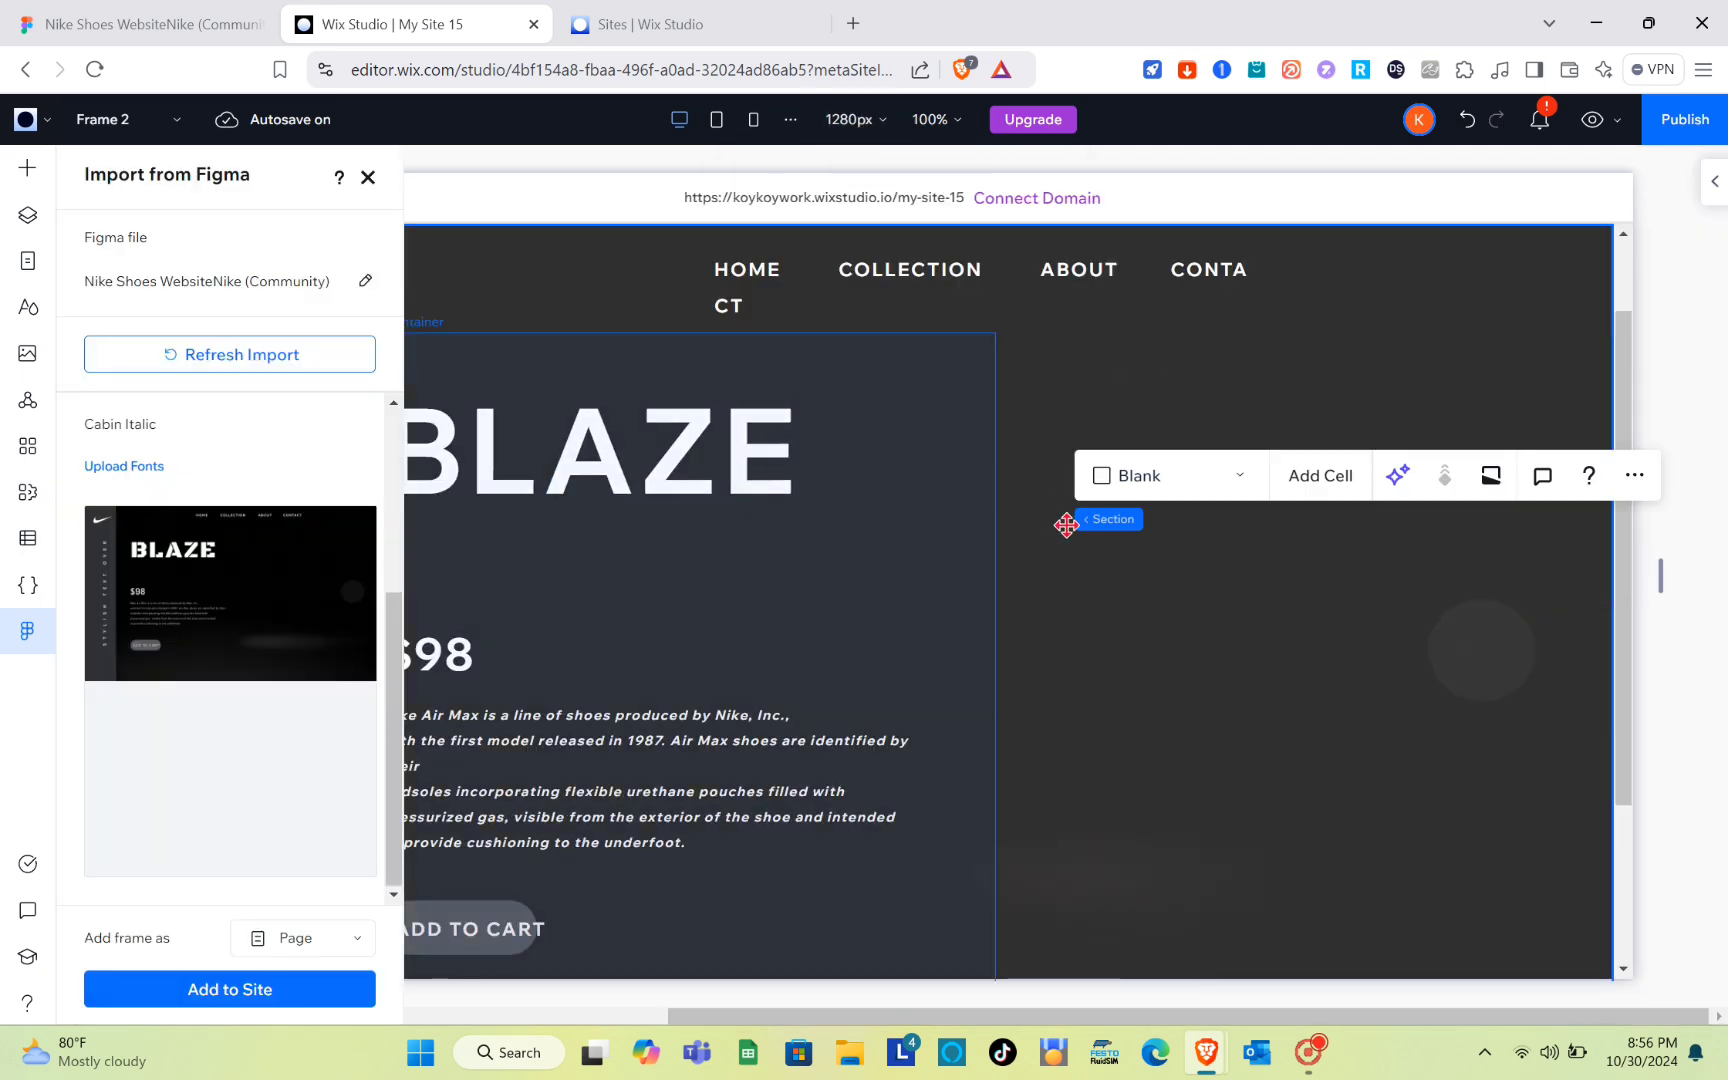
scroll(1118, 733, down, 3)
scroll(1118, 733, up, 4)
scroll(1119, 735, down, 3)
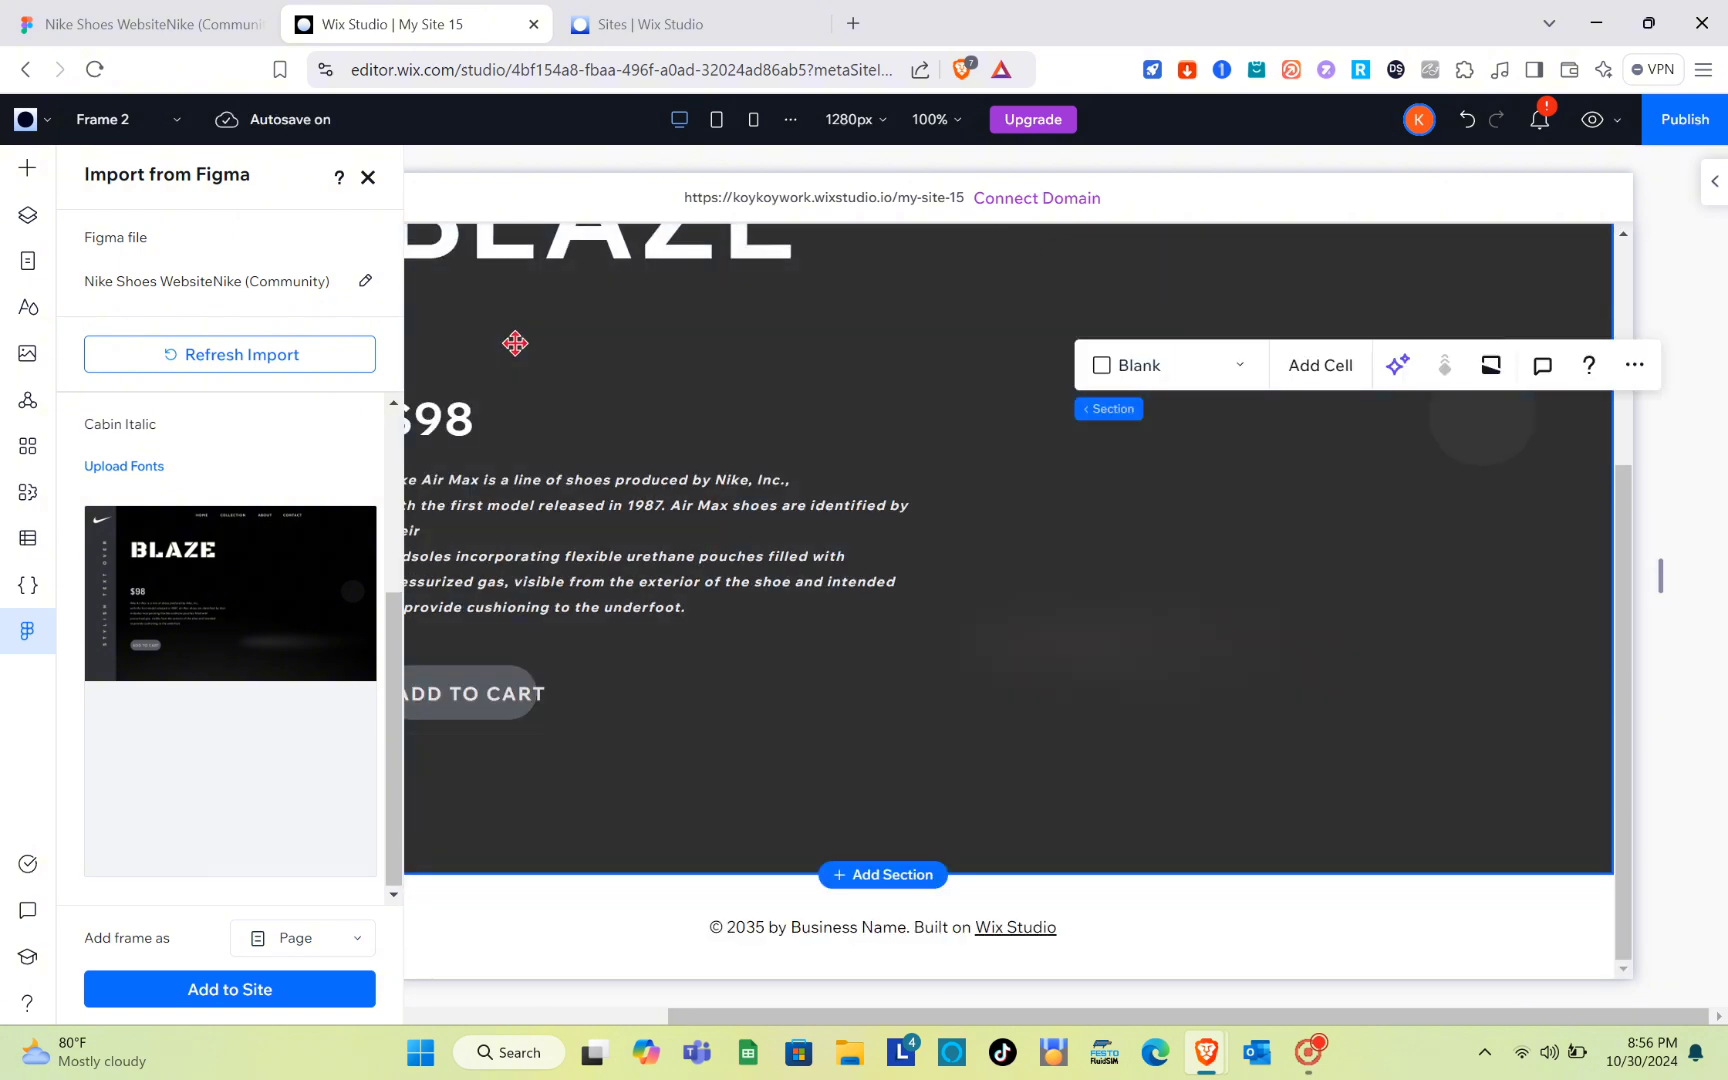
Step: Switch to Figma and review the design properties of Frame 2
click(152, 14)
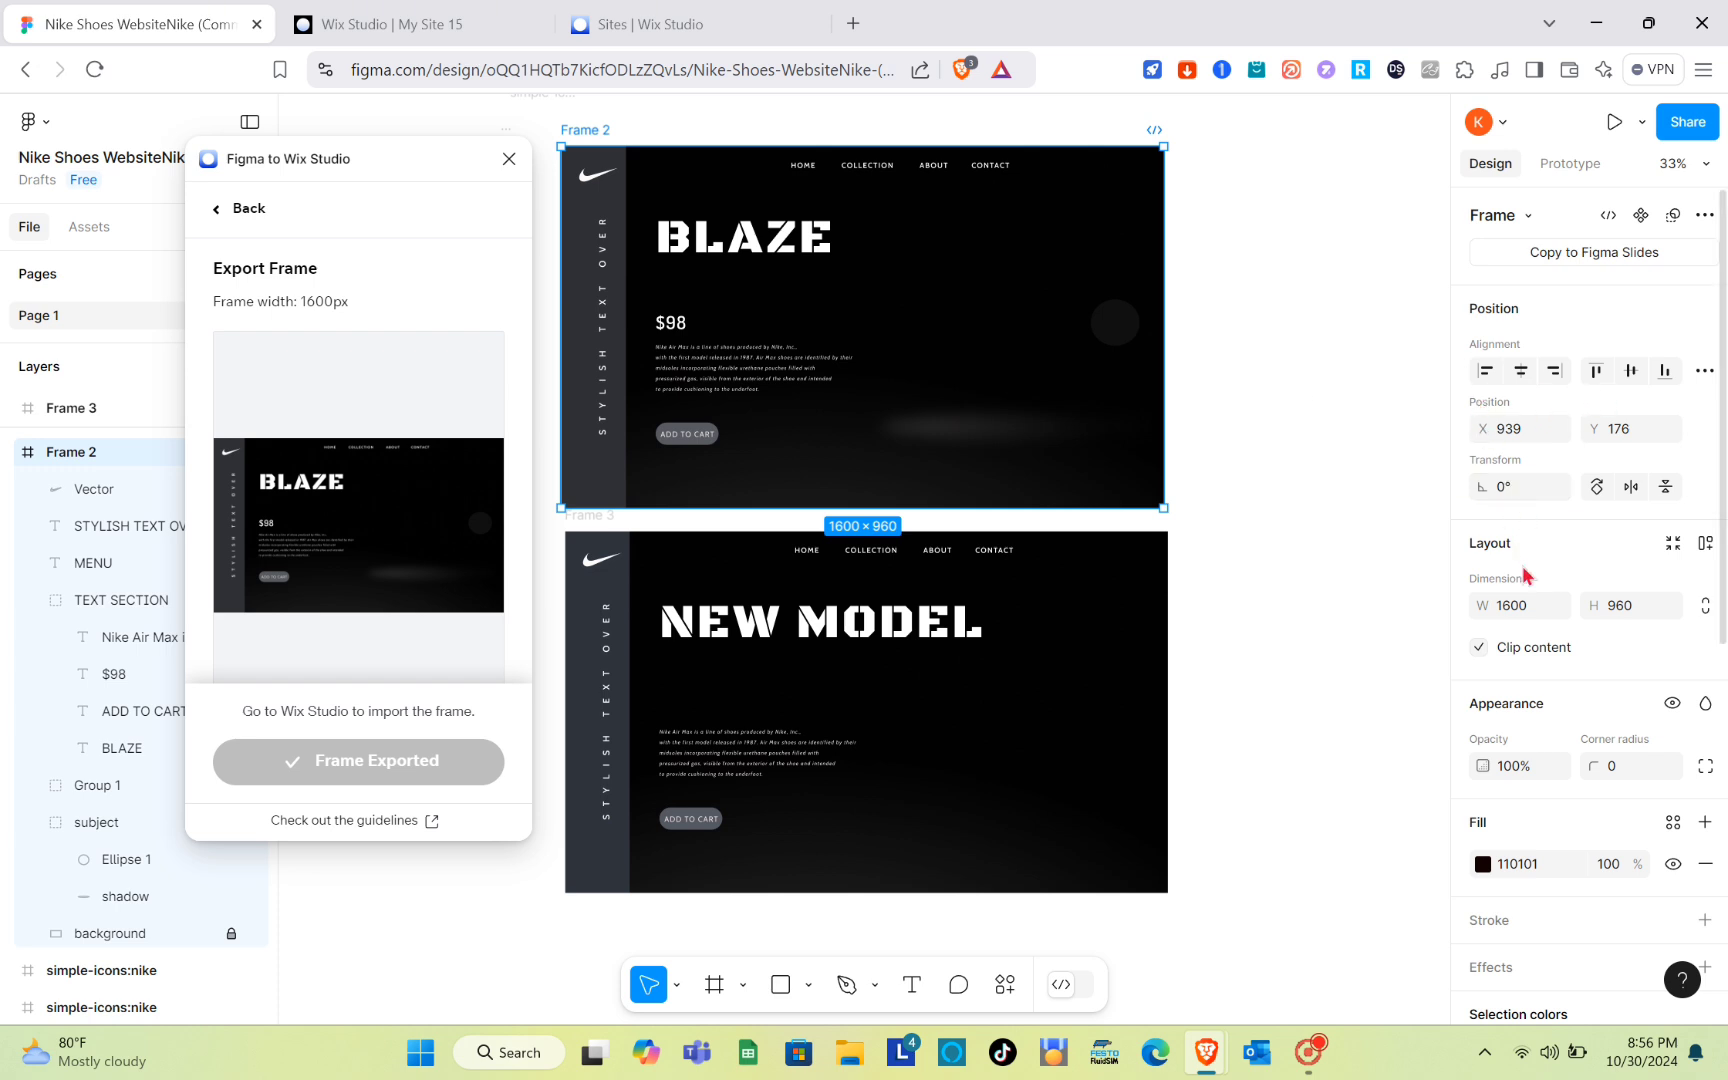
scroll(1525, 575, down, 4)
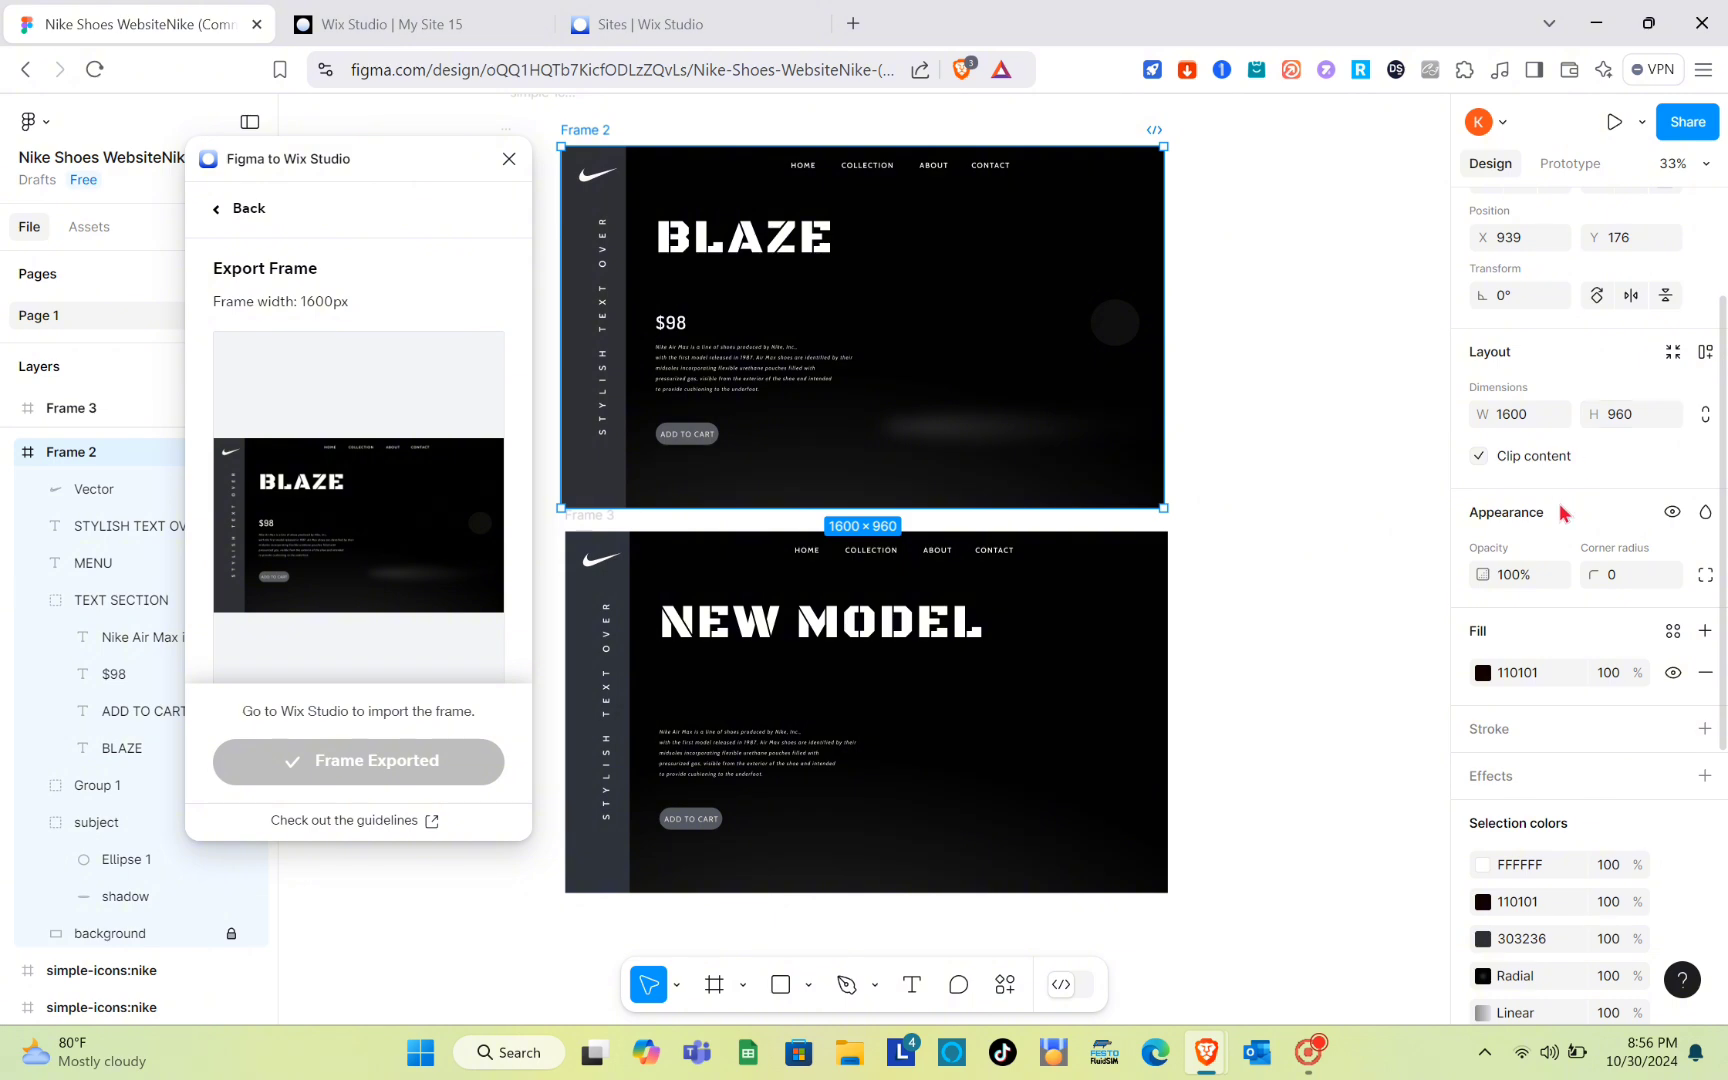
scroll(1562, 508, down, 2)
scroll(1563, 512, up, 6)
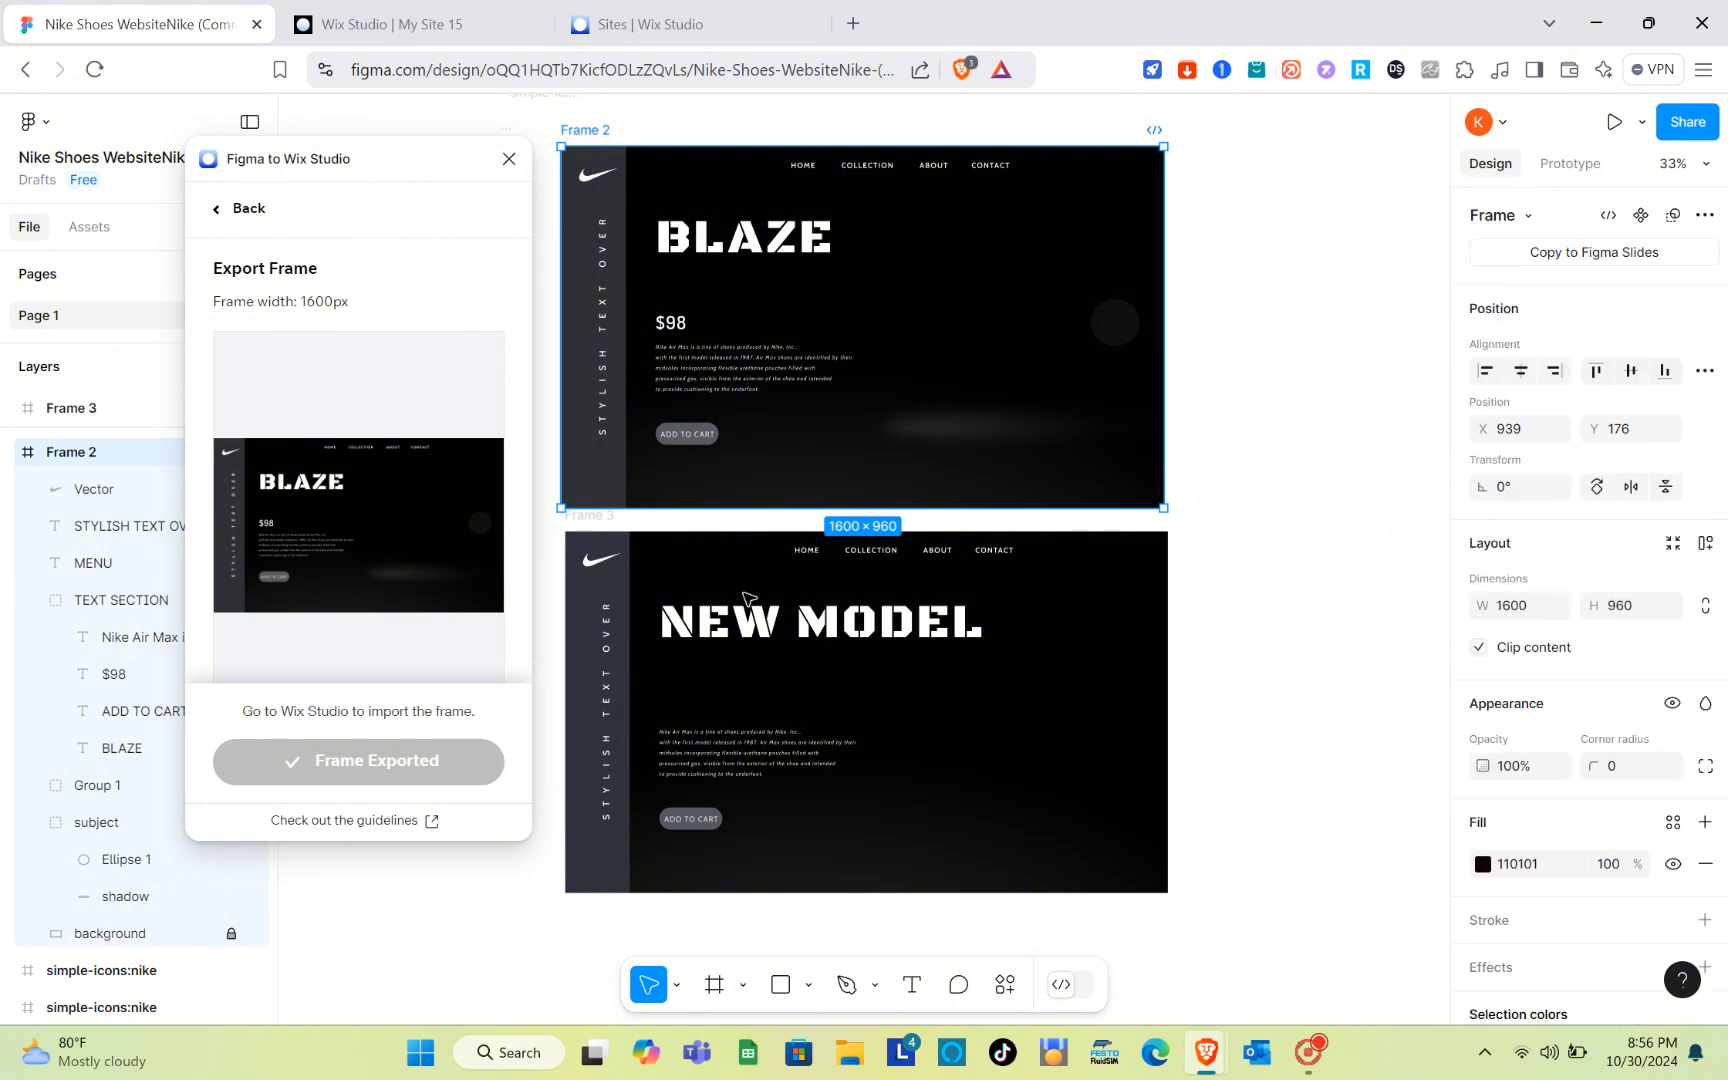
Step: Switch to Wix Studio, close the Figma import and return to the start of the Frame 2 page
click(350, 20)
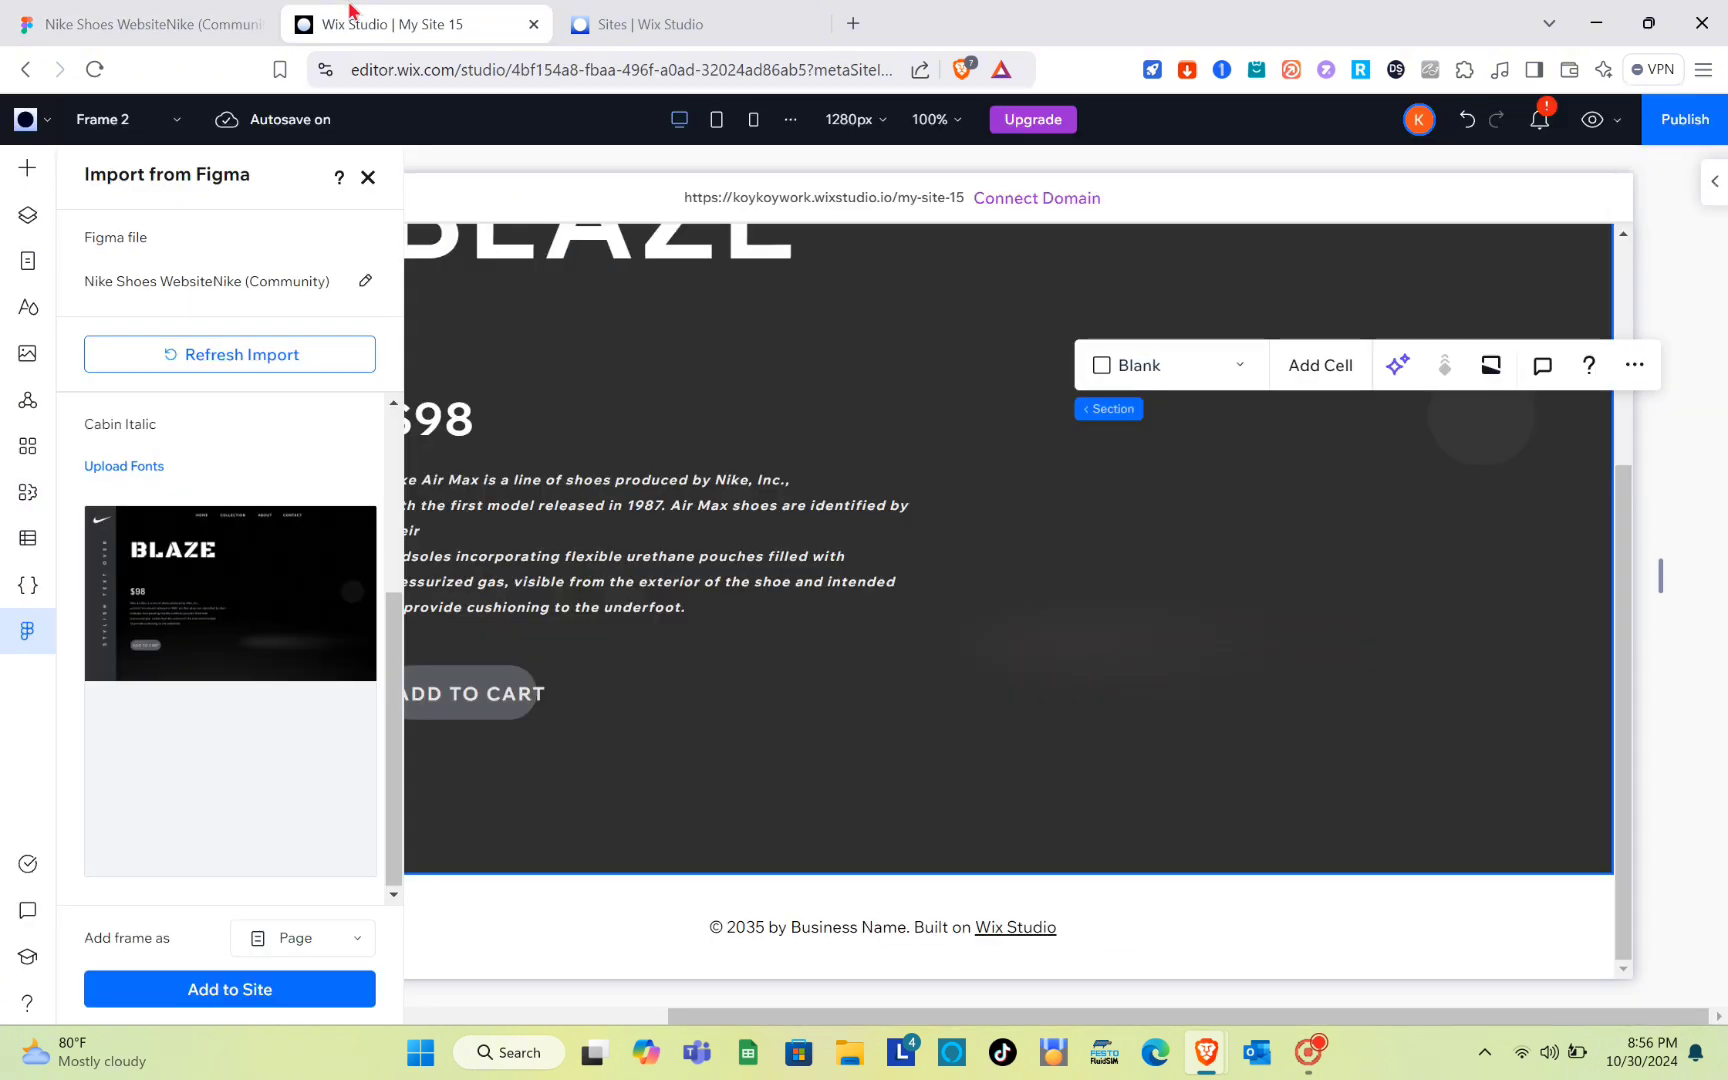
click(905, 414)
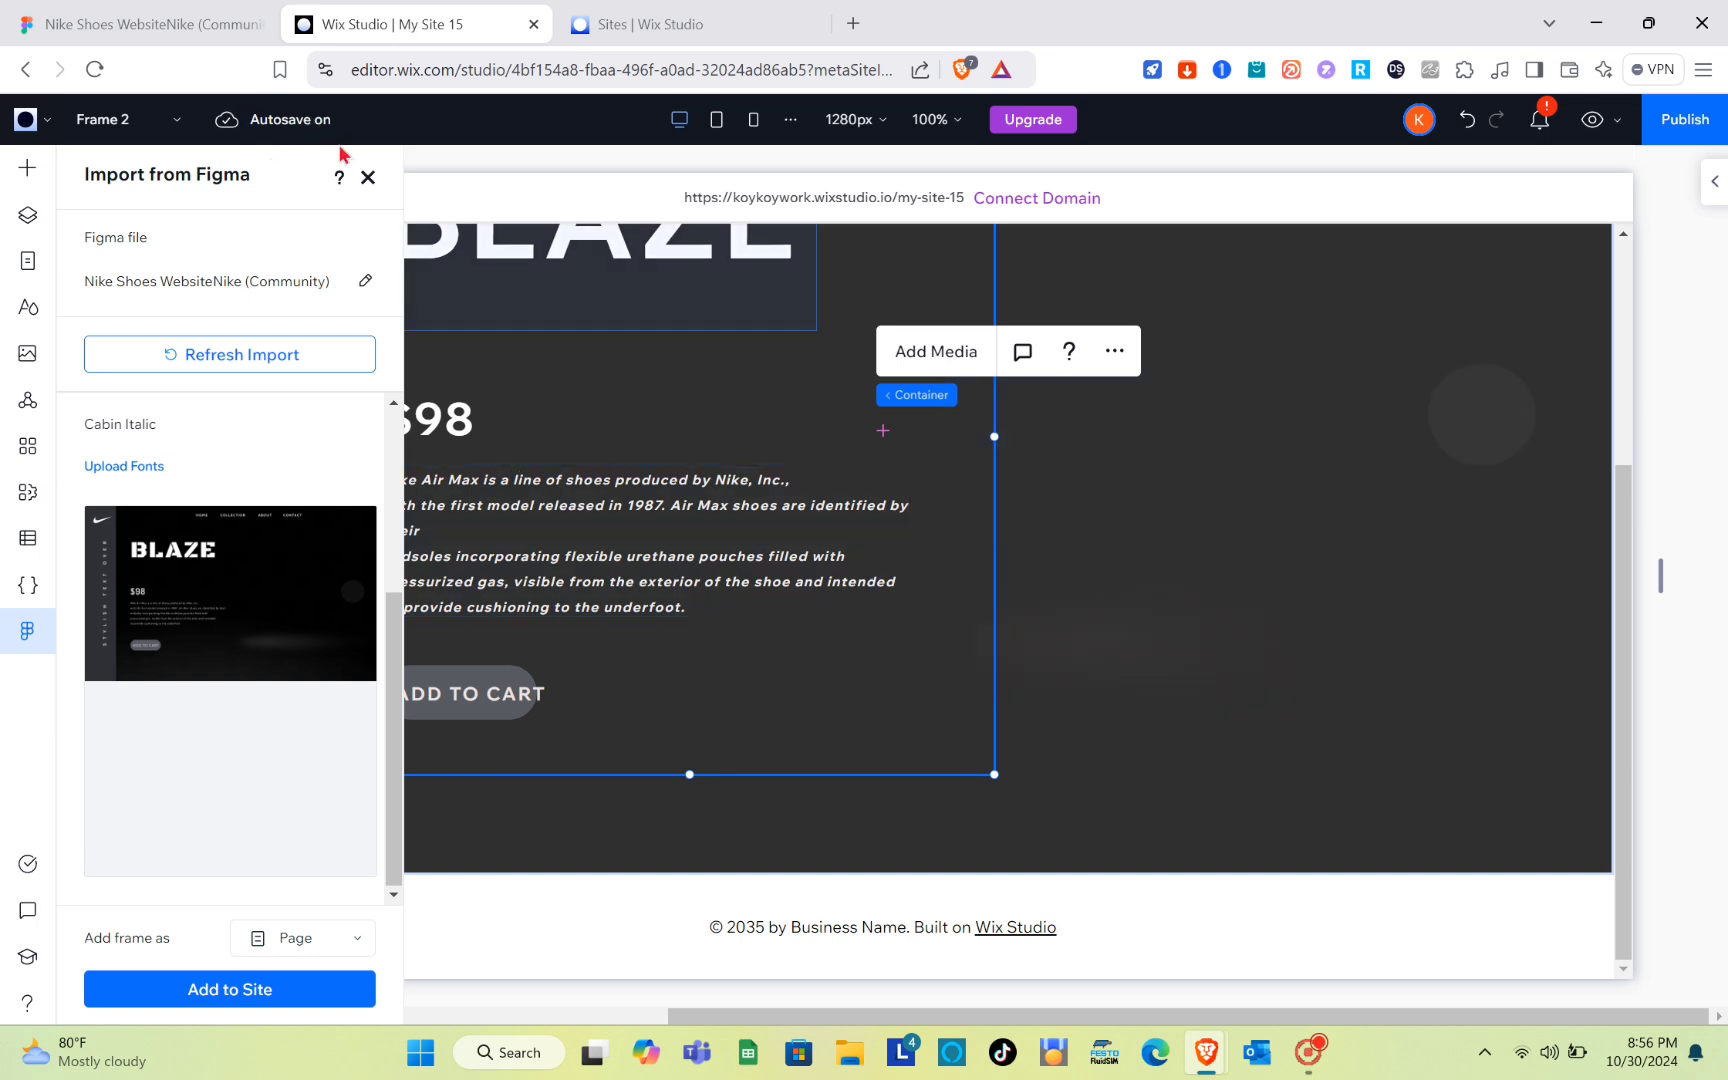
click(368, 177)
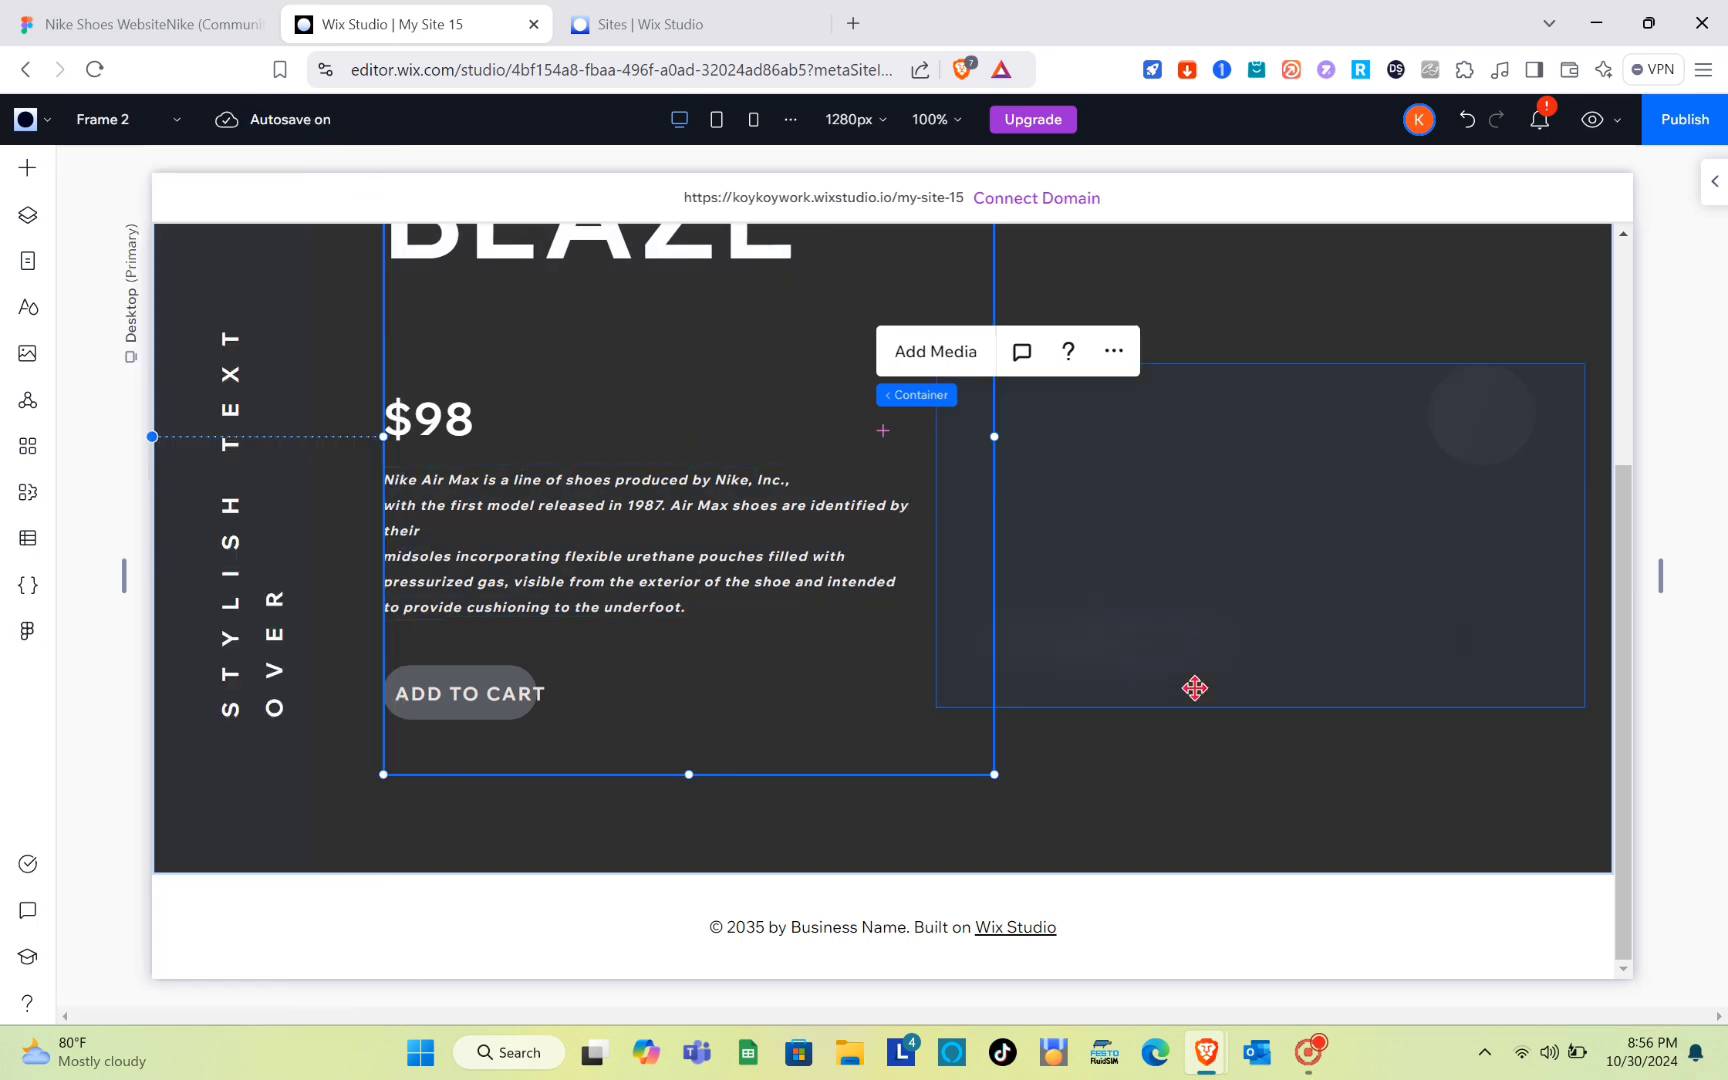
scroll(1203, 791, up, 3)
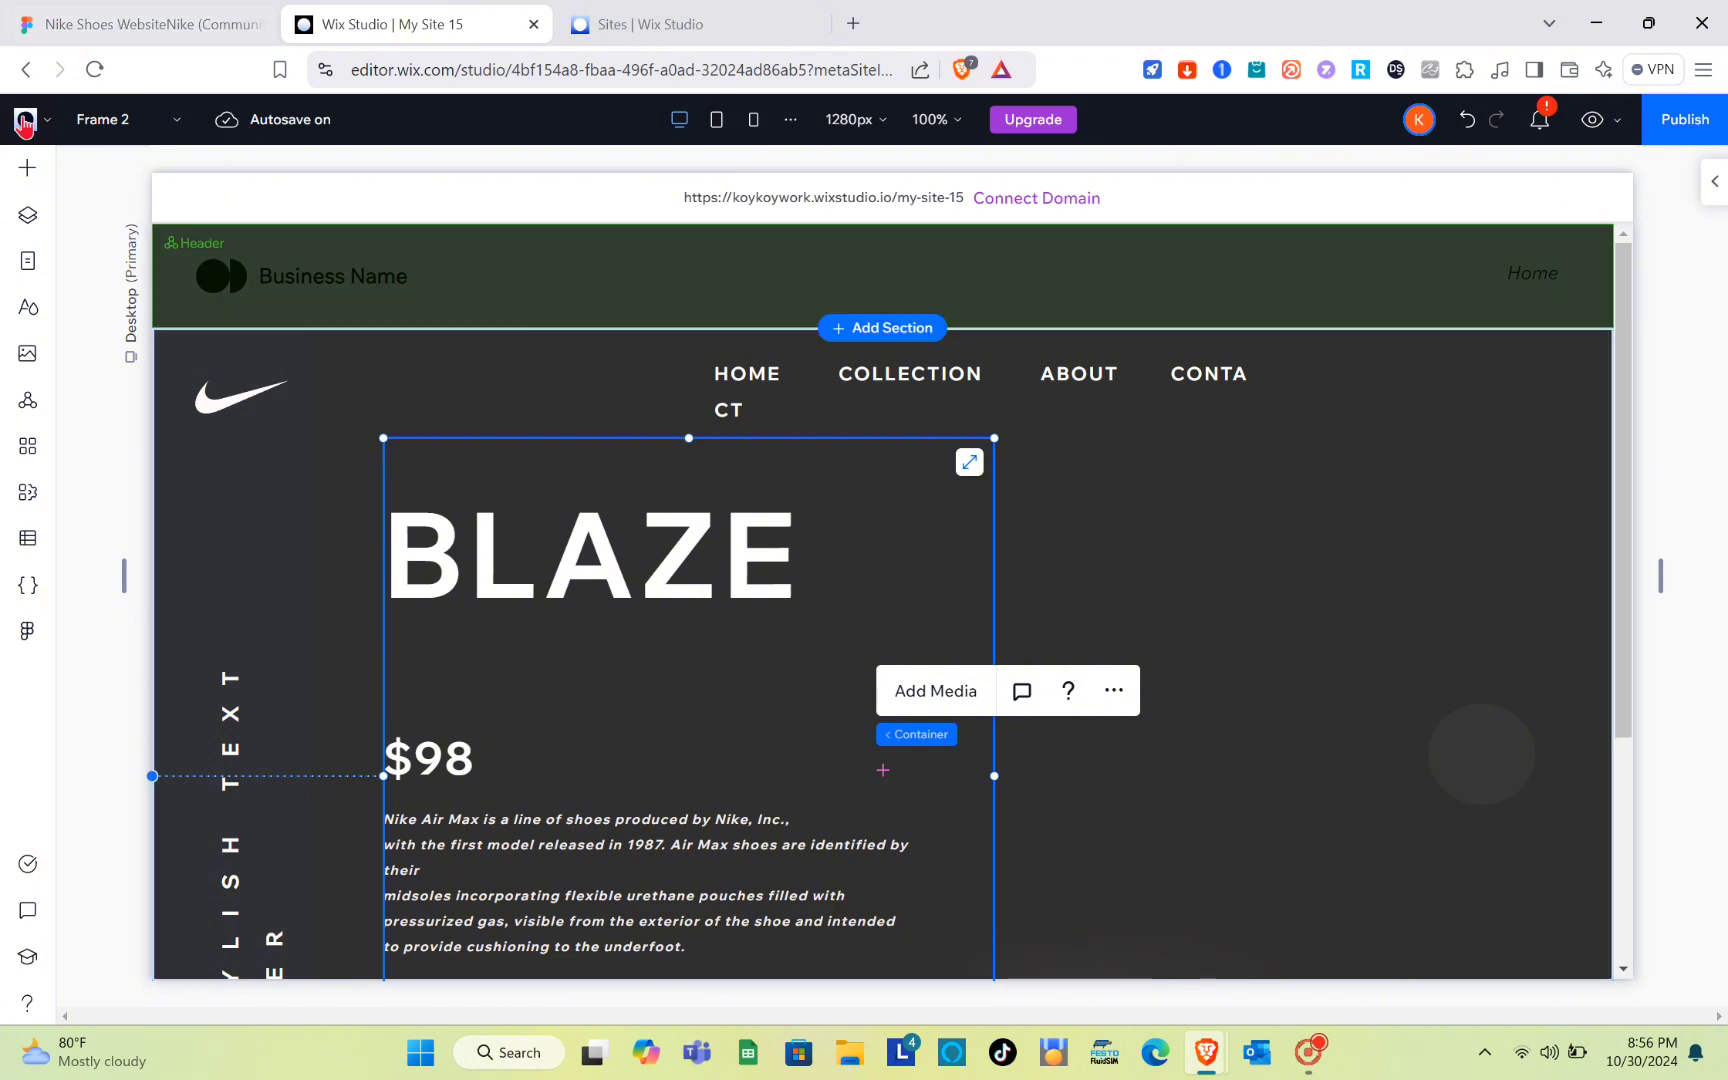
Step: Try an image element in the empty area beside the BLAZE heading, and delete it again
click(28, 170)
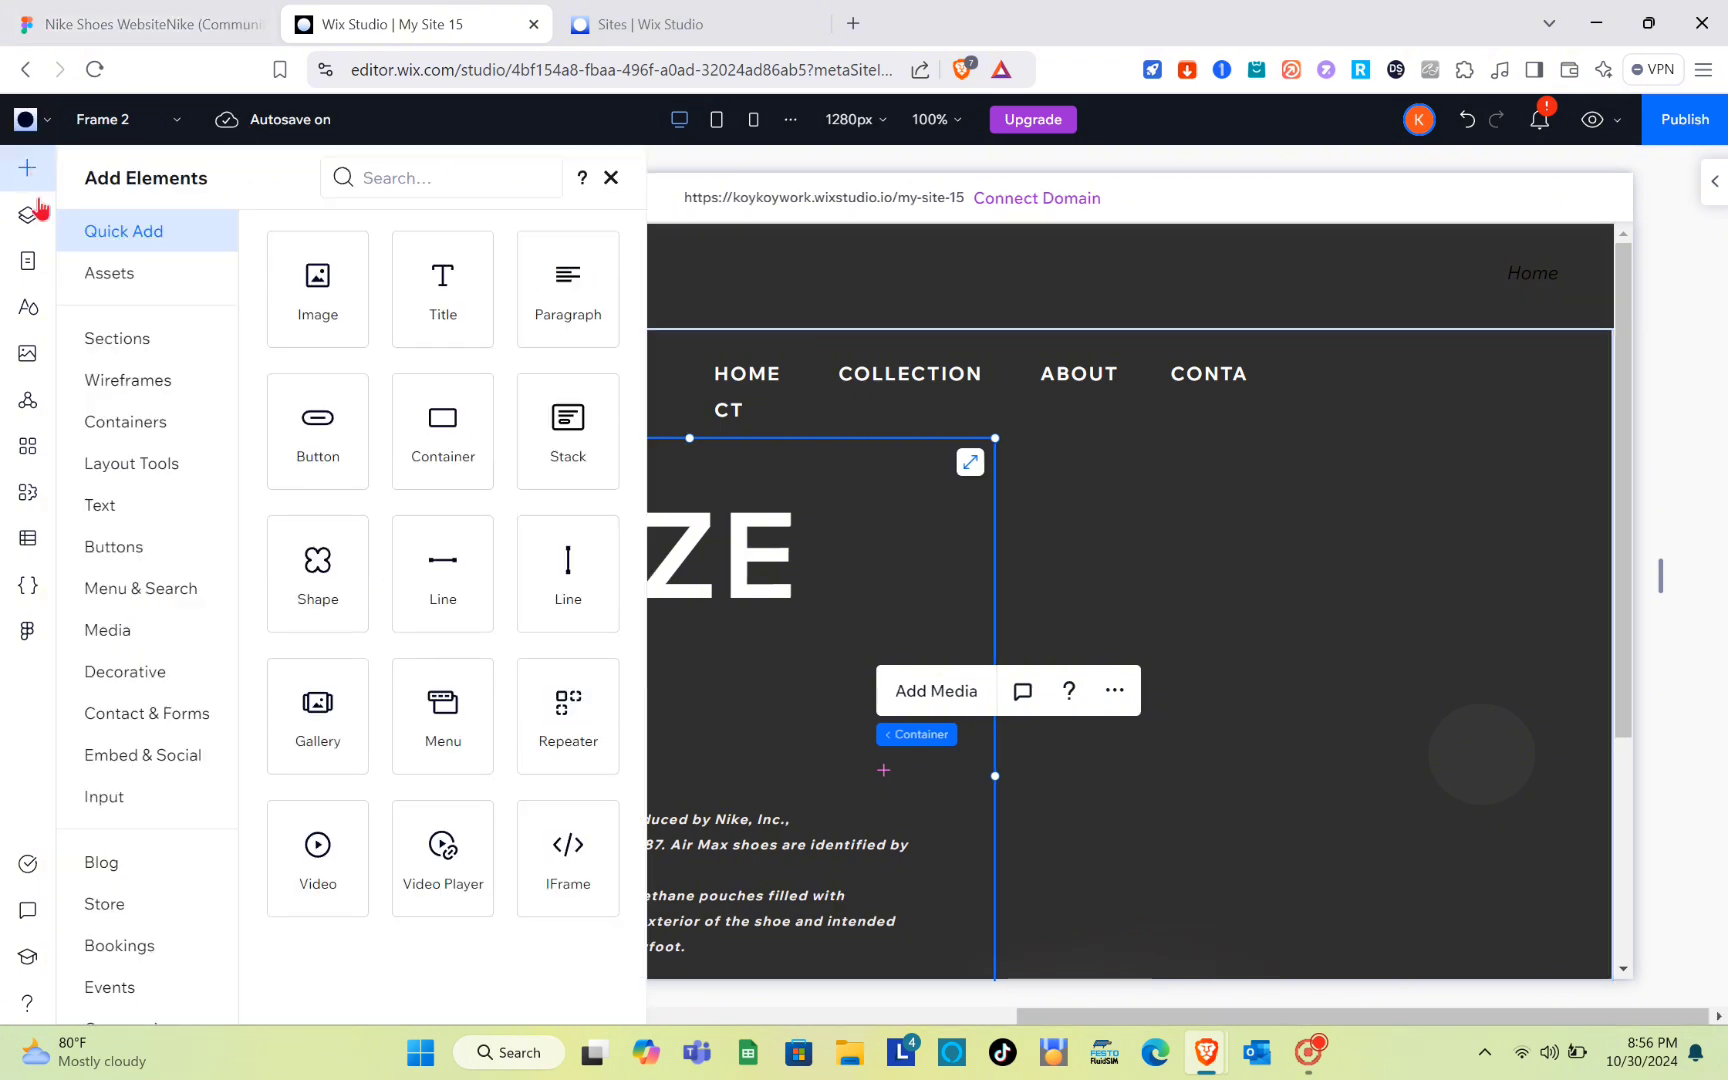
click(300, 321)
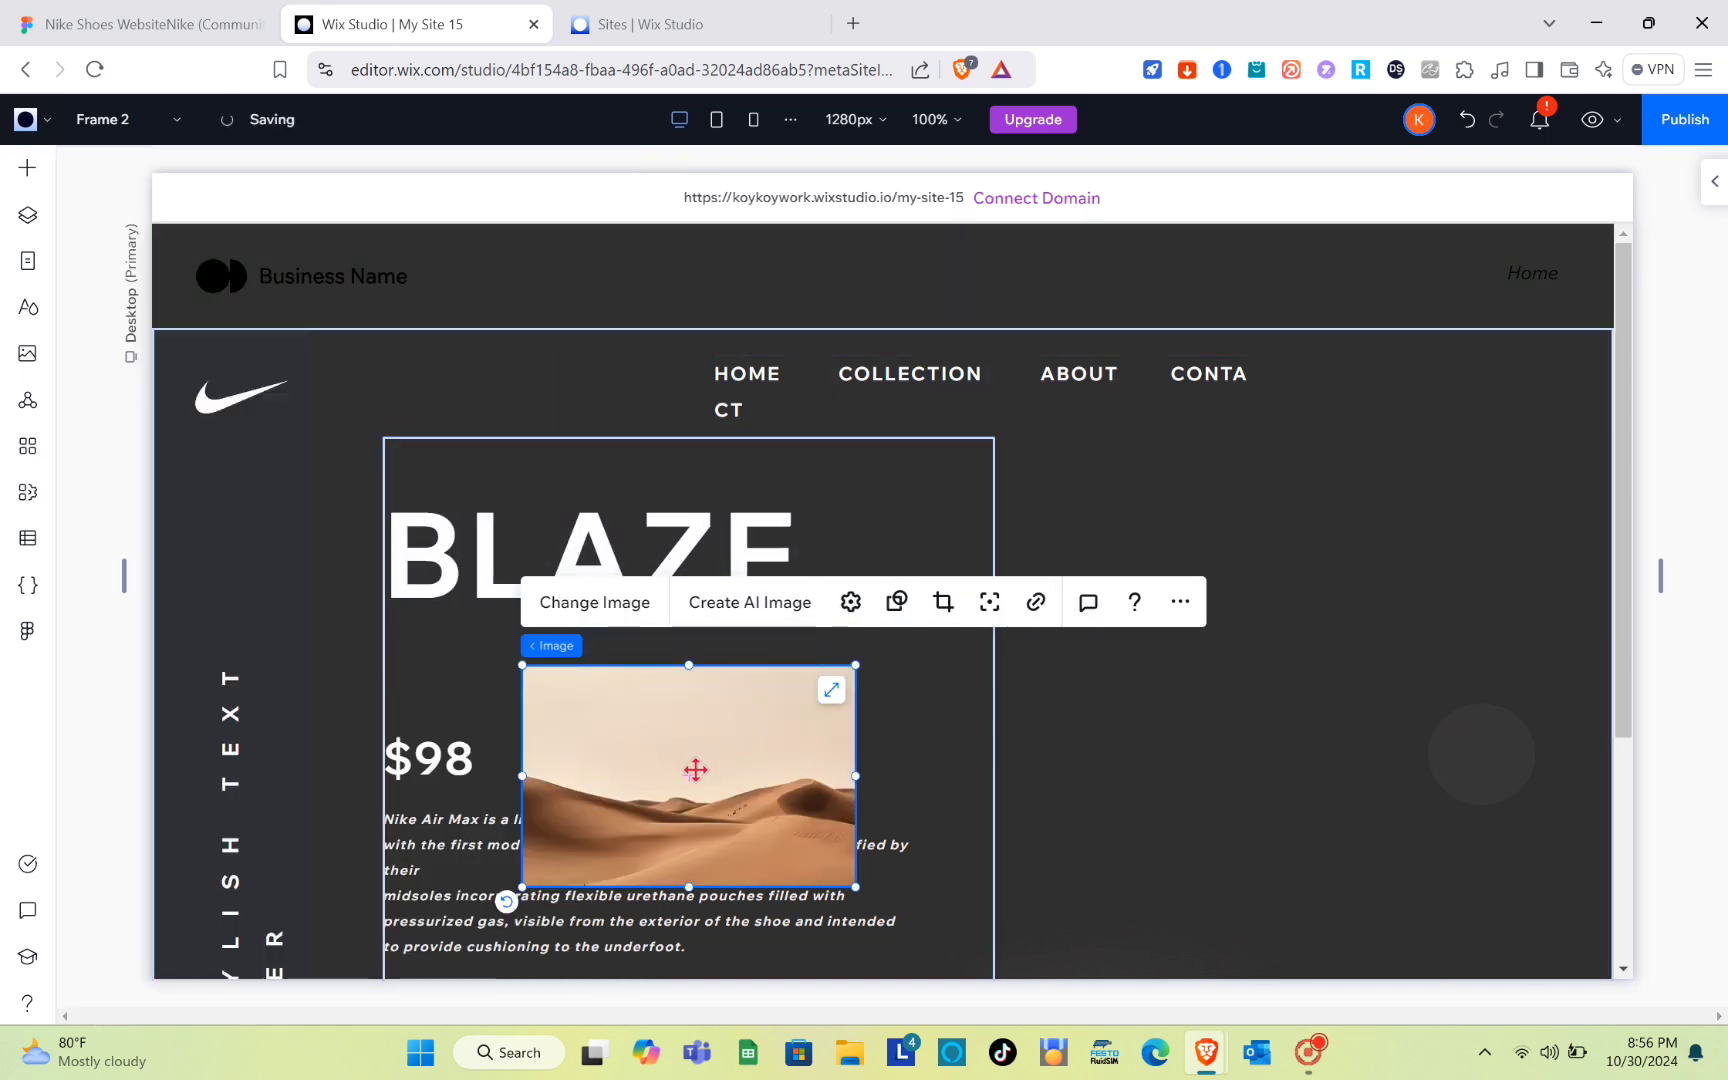
drag(696, 769, 1305, 656)
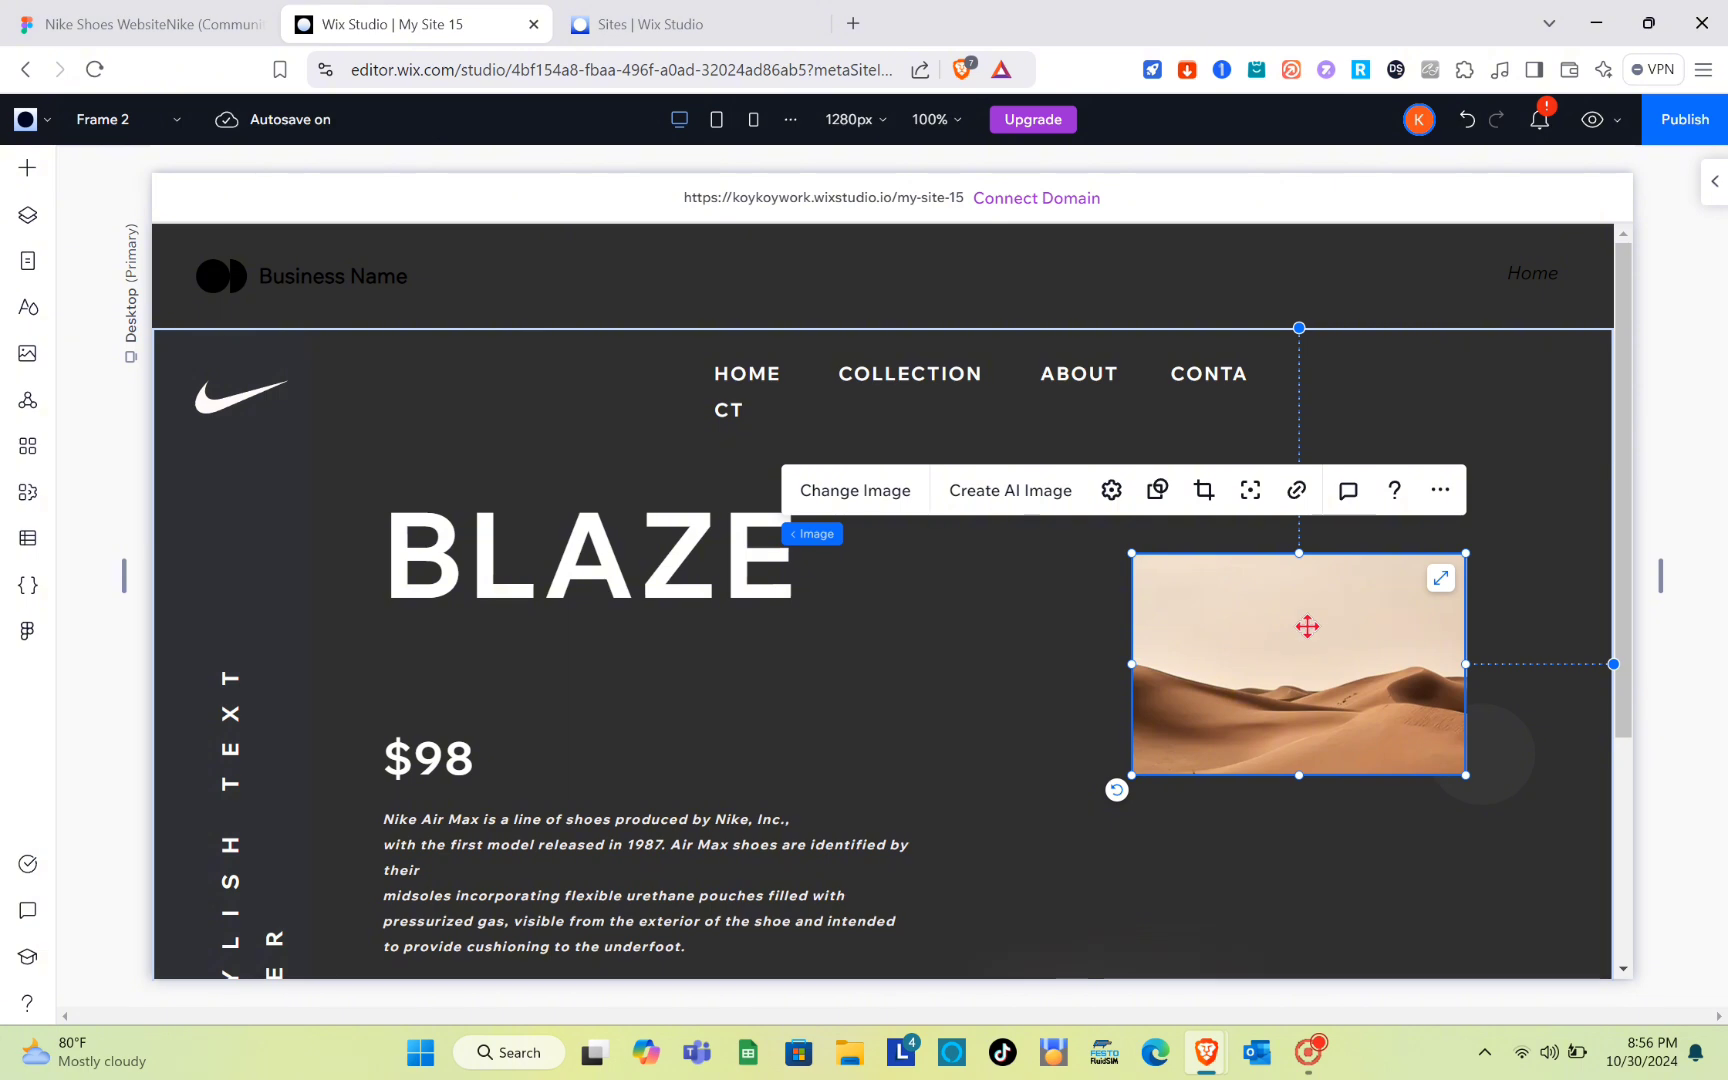
key(Delete)
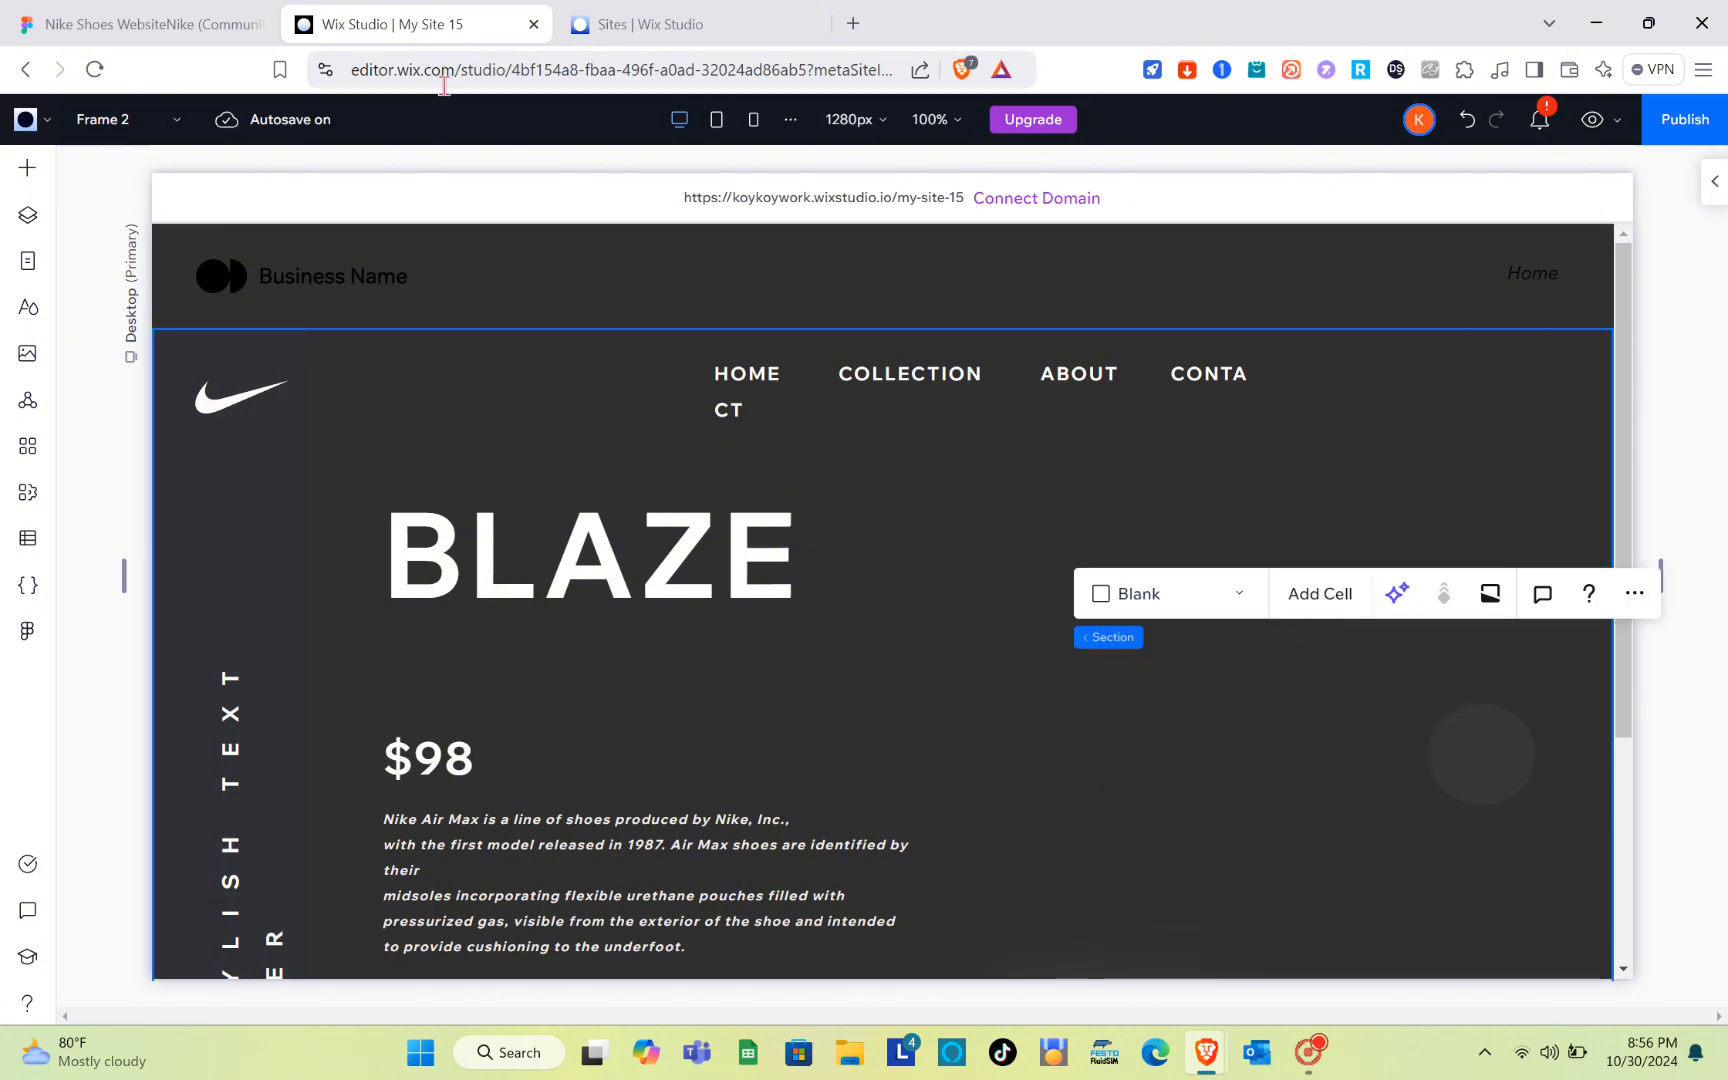
Step: Switch to Figma, select the whole of Frame 3 and export it with the Figma to Wix Studio plugin
click(96, 12)
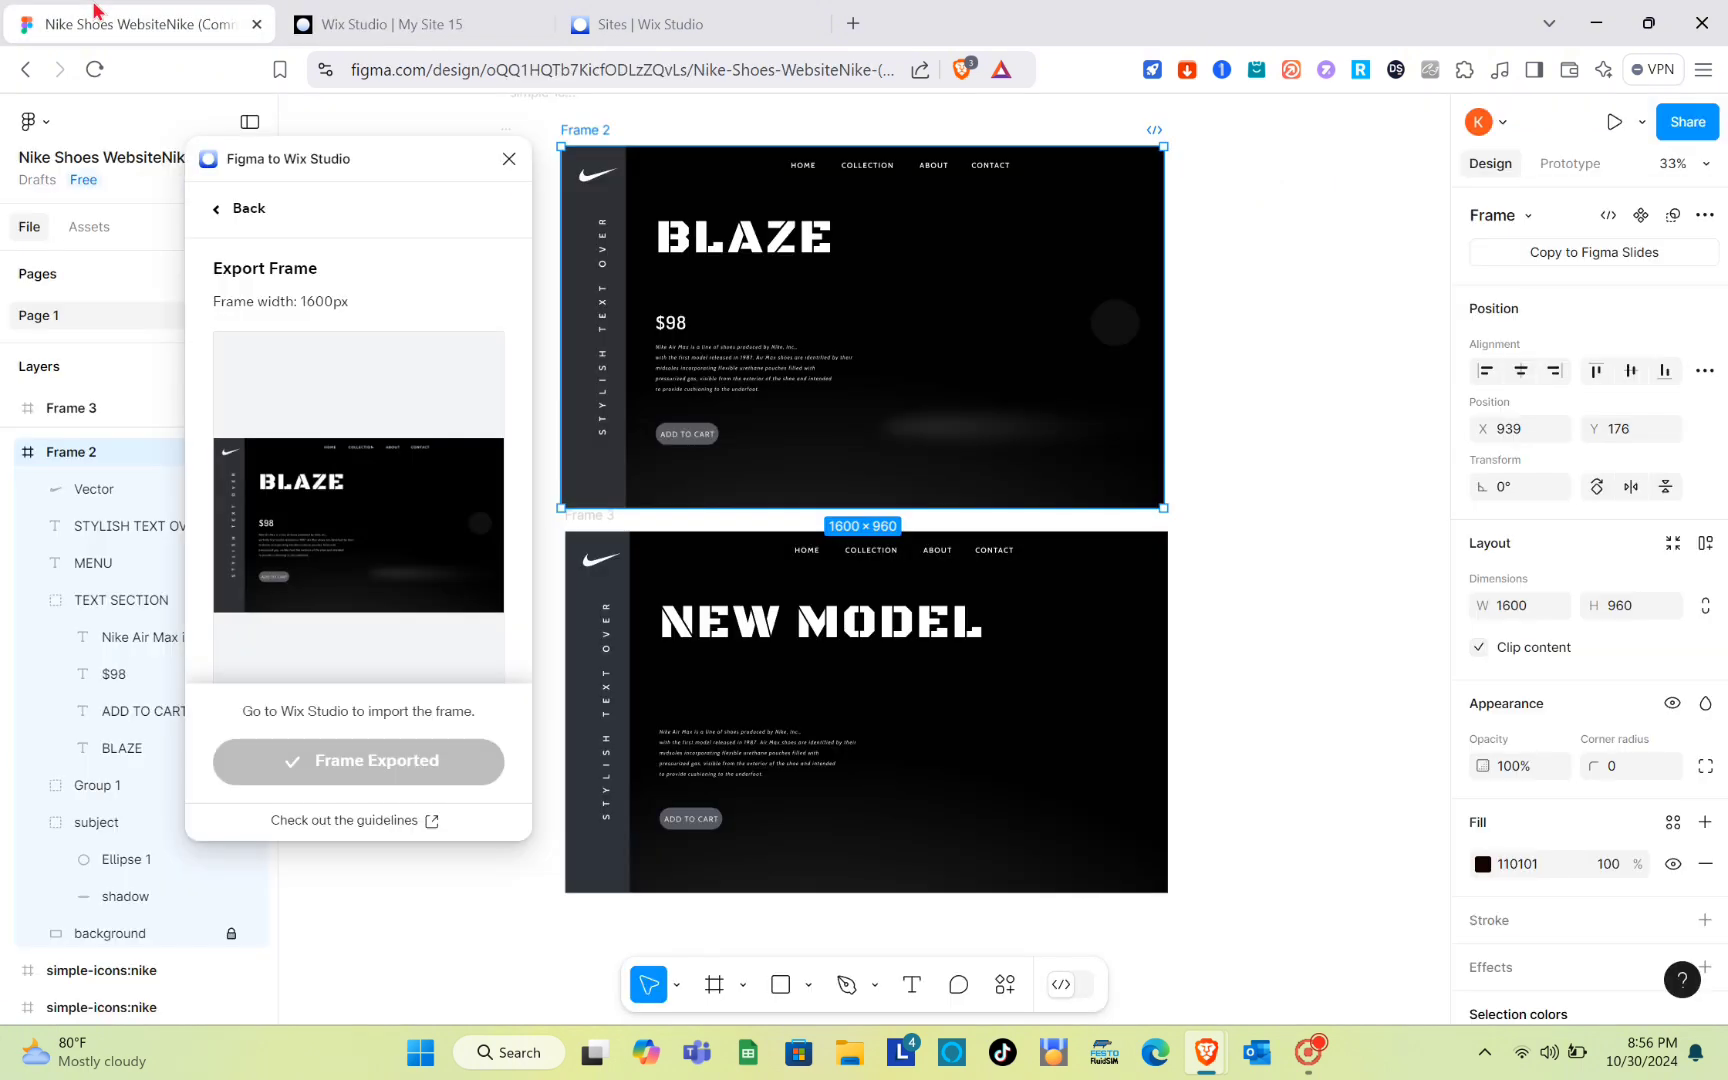
click(1213, 596)
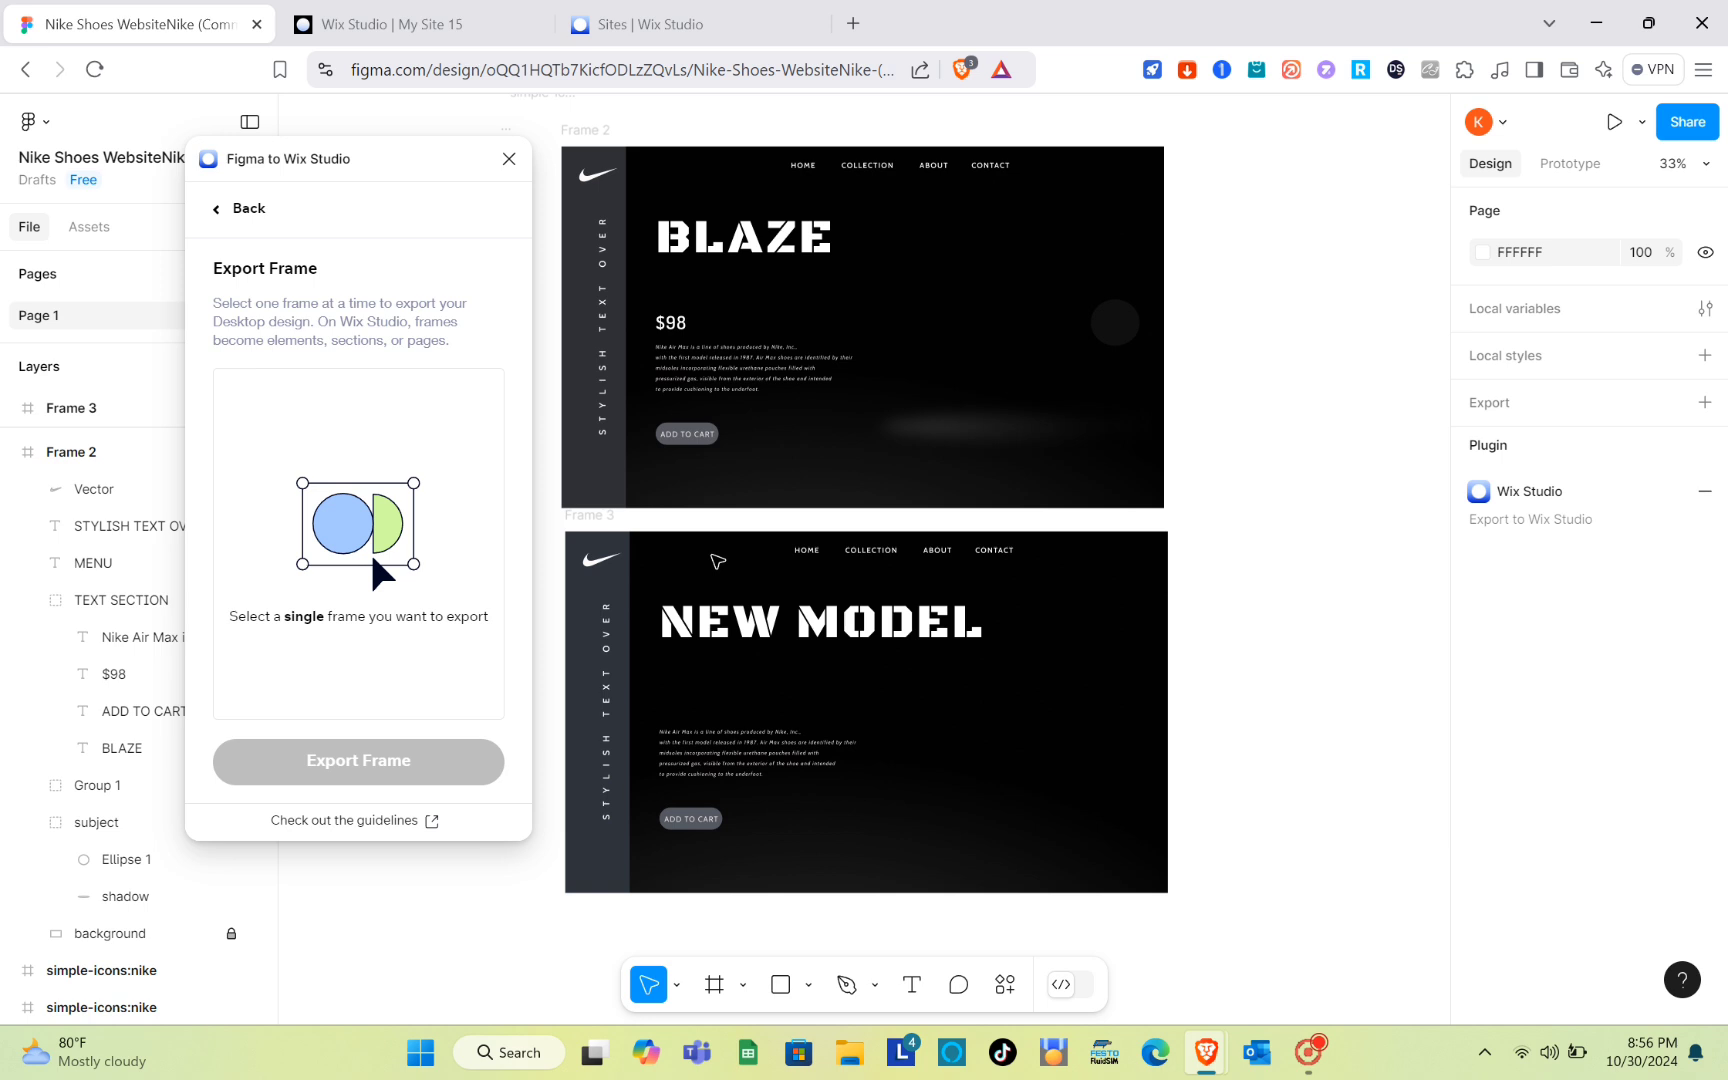
click(585, 545)
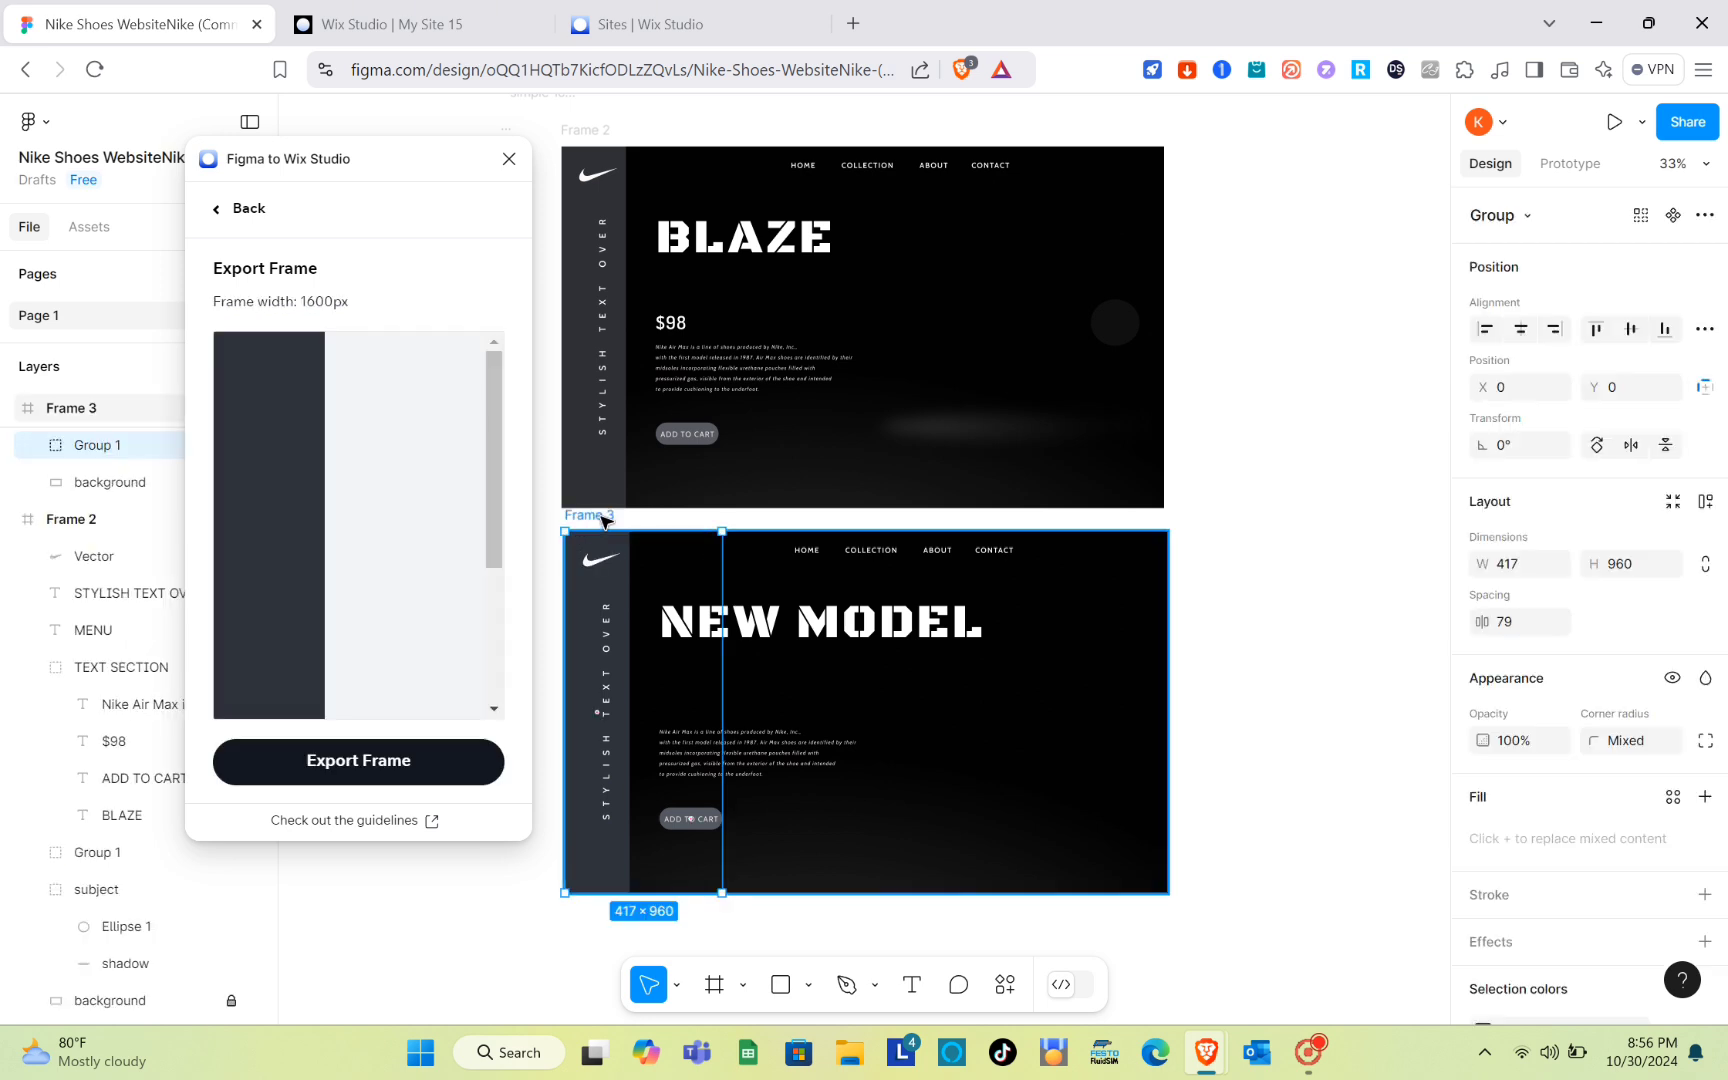
click(590, 516)
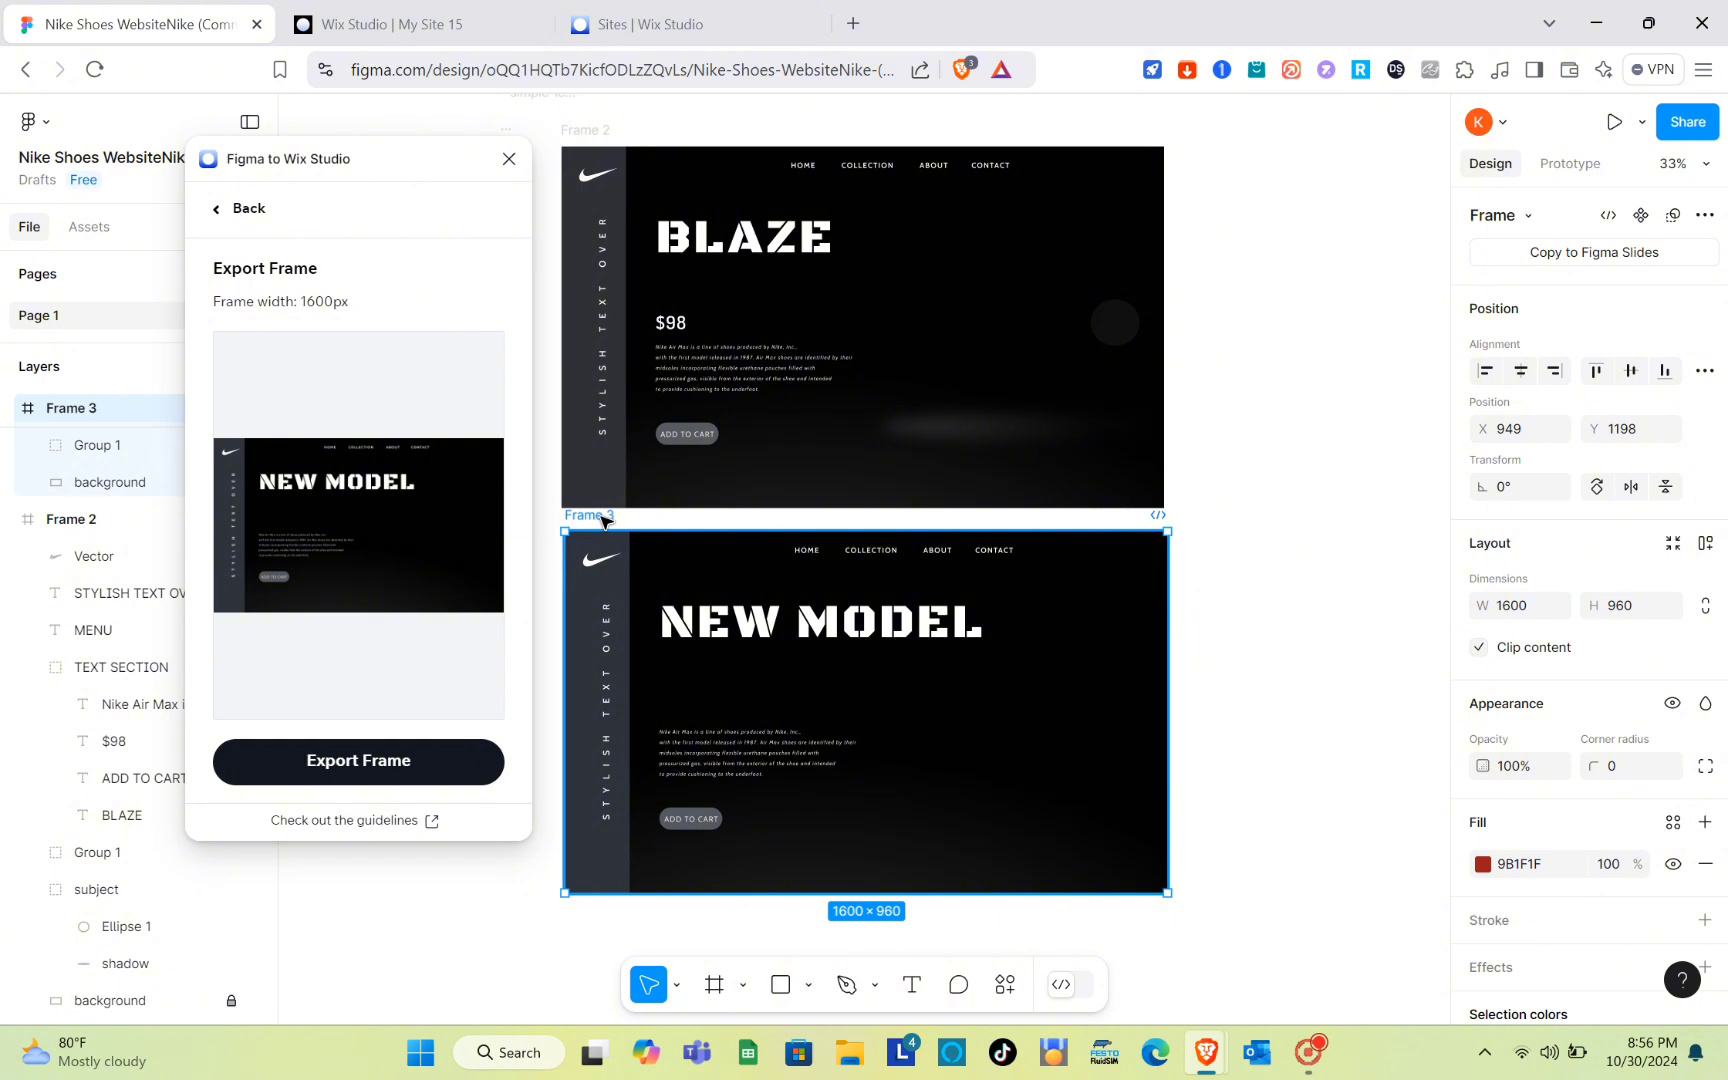
click(375, 763)
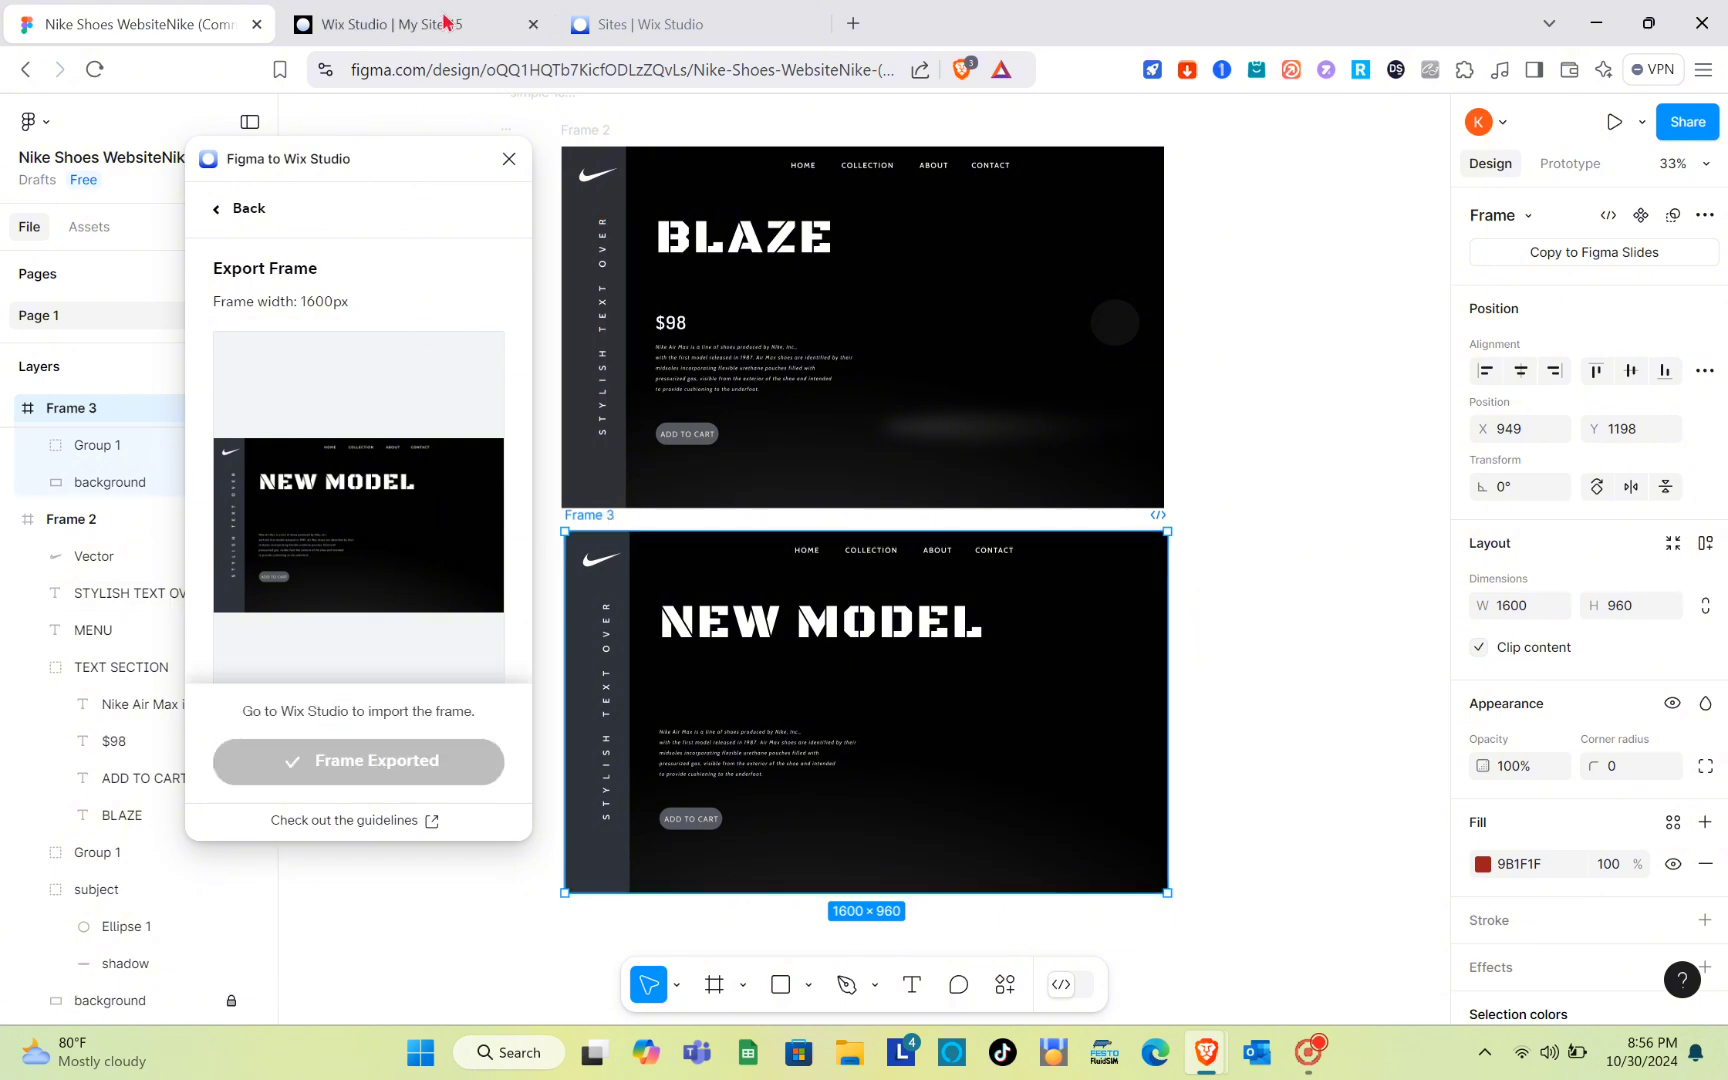
Step: Switch to Wix Studio and add the BLAZE frame held in the Figma import to the site as another page
click(405, 14)
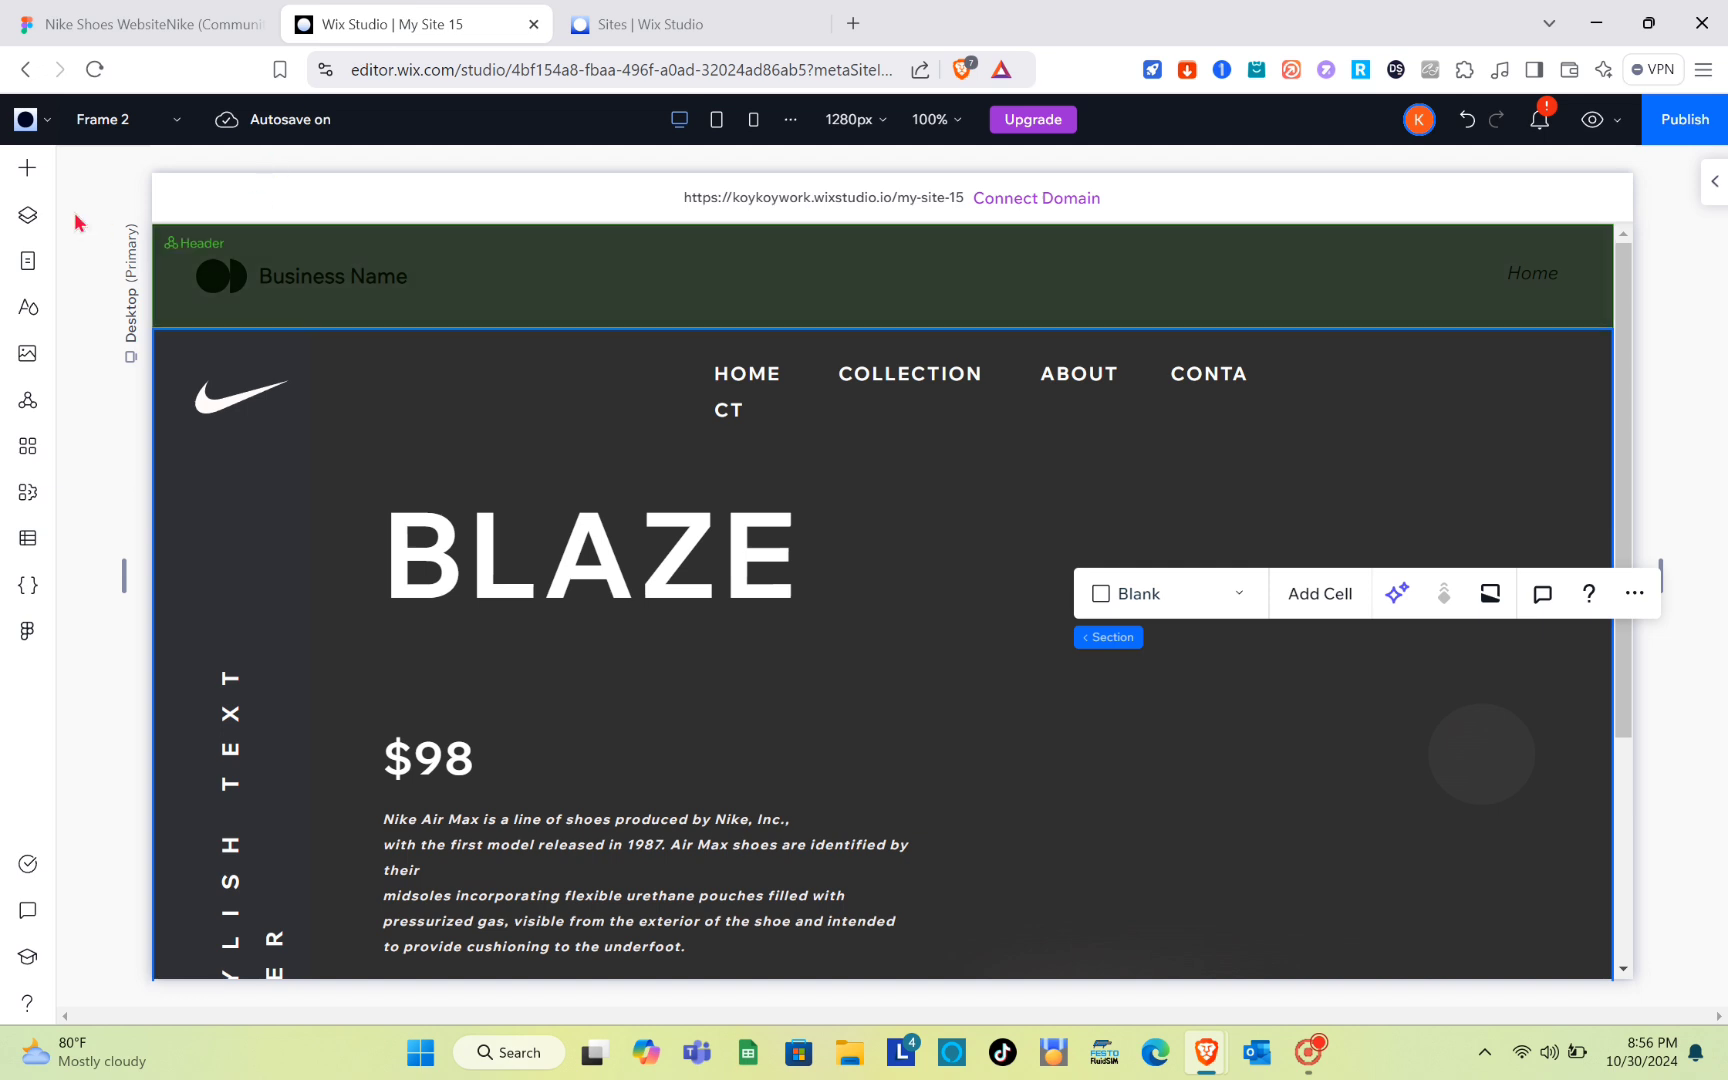
click(20, 640)
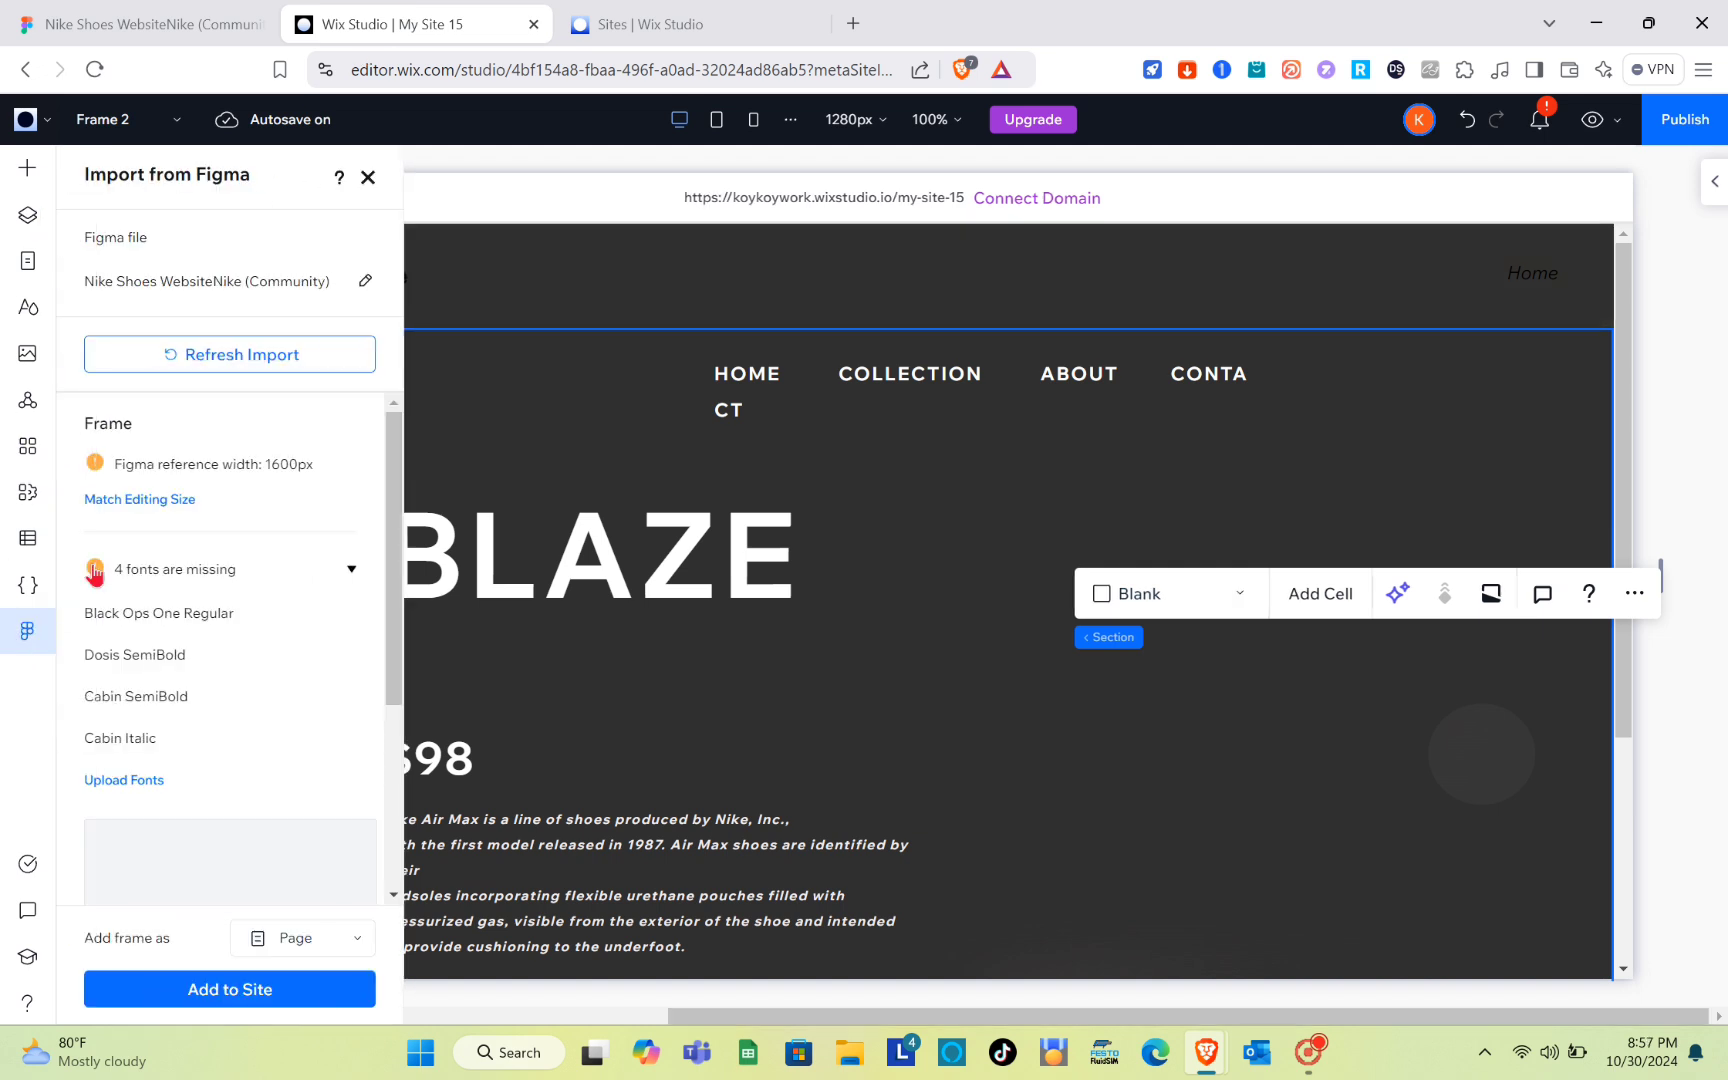
scroll(310, 778, down, 3)
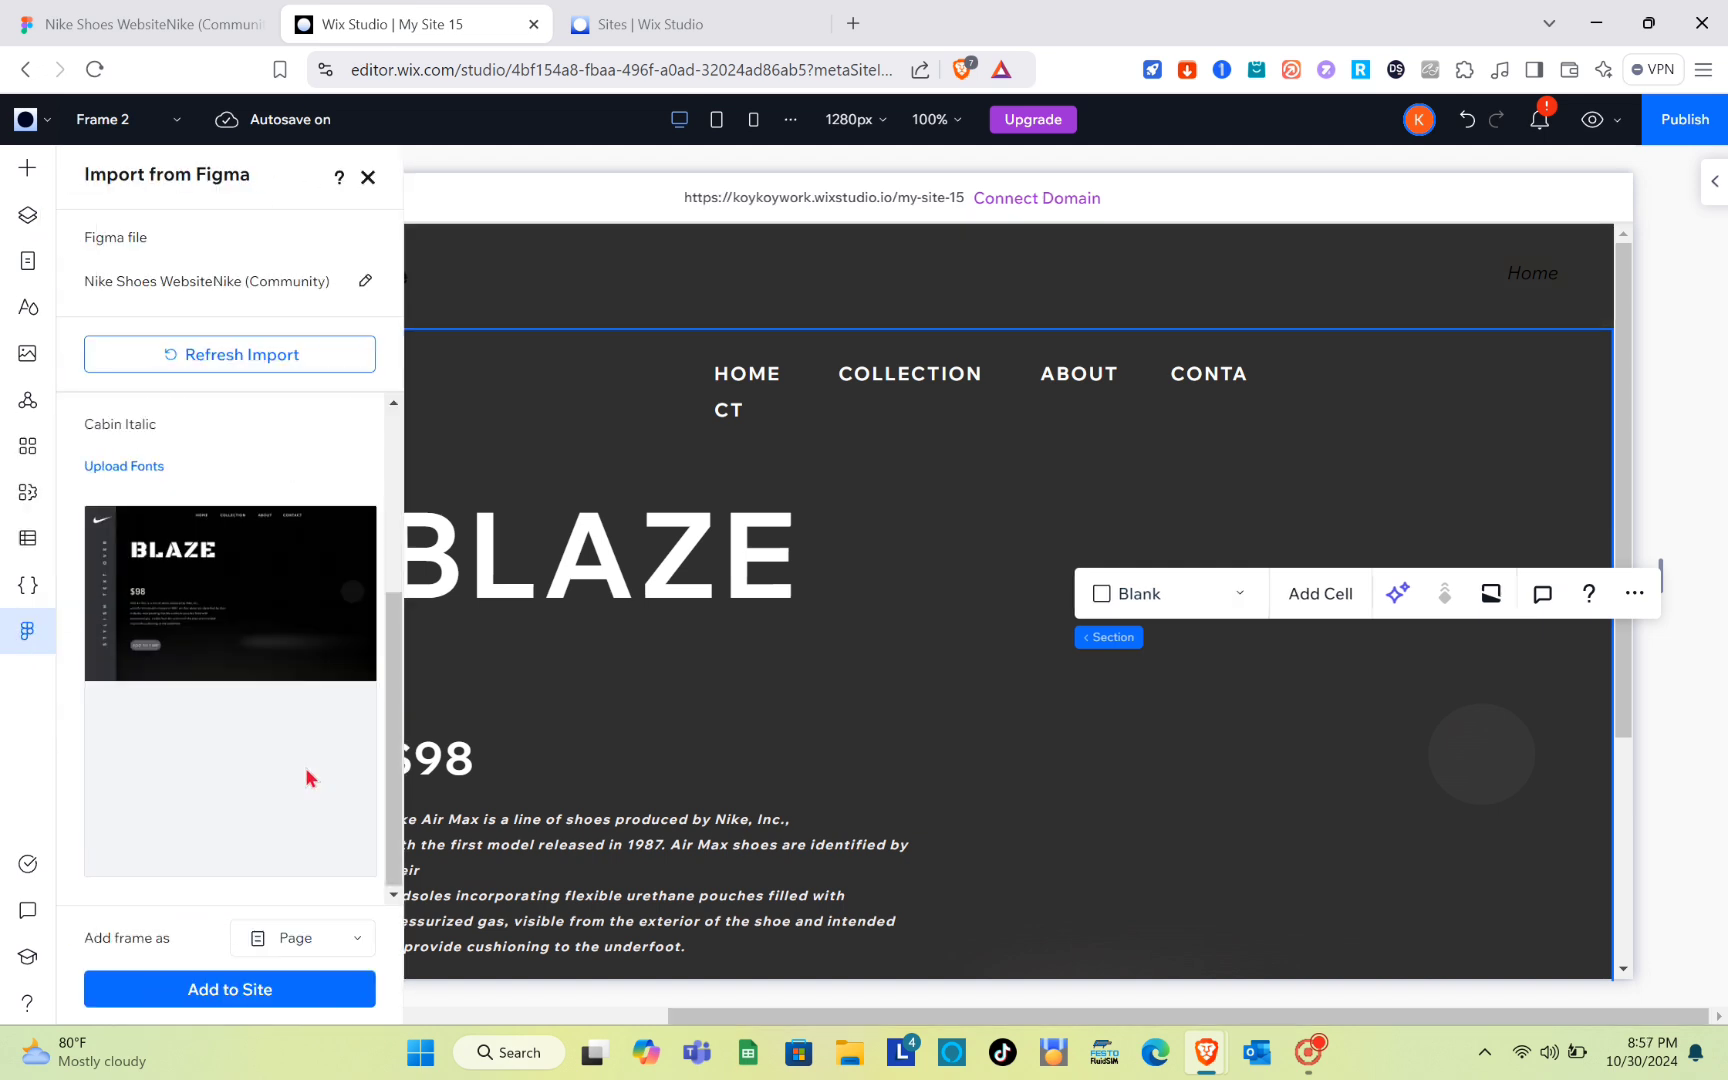
click(240, 1002)
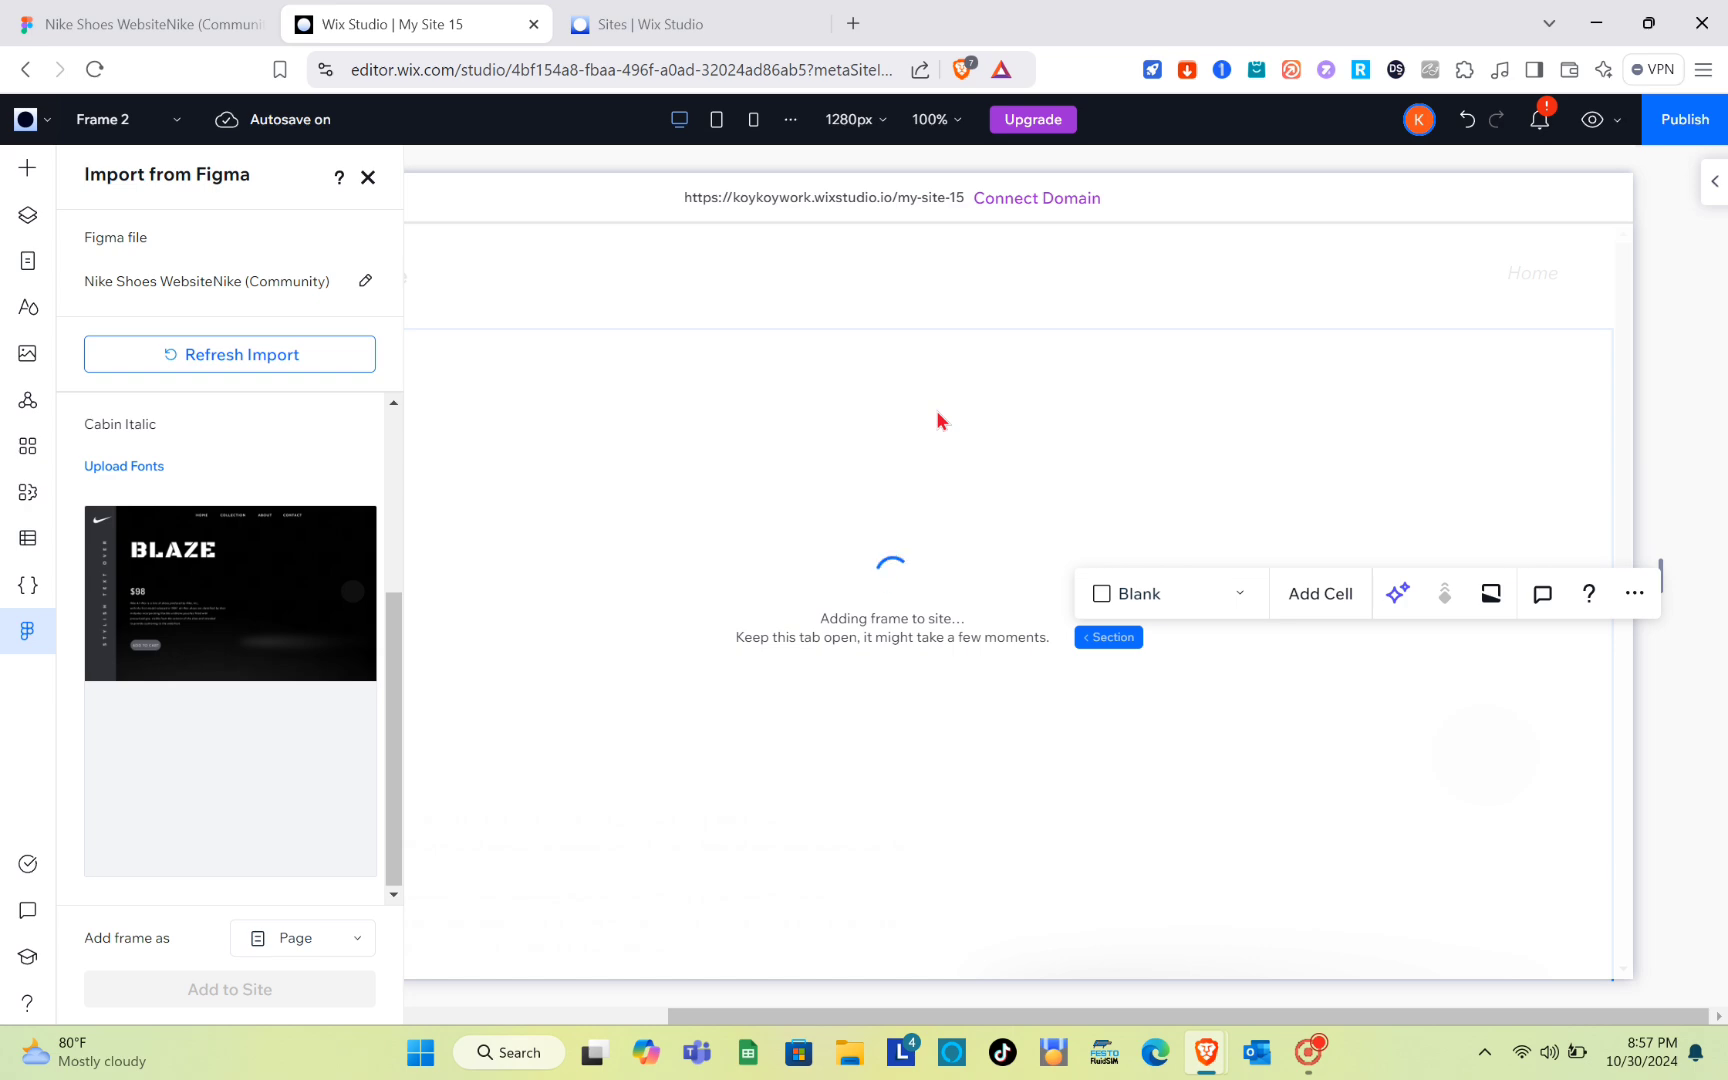
scroll(940, 420, down, 5)
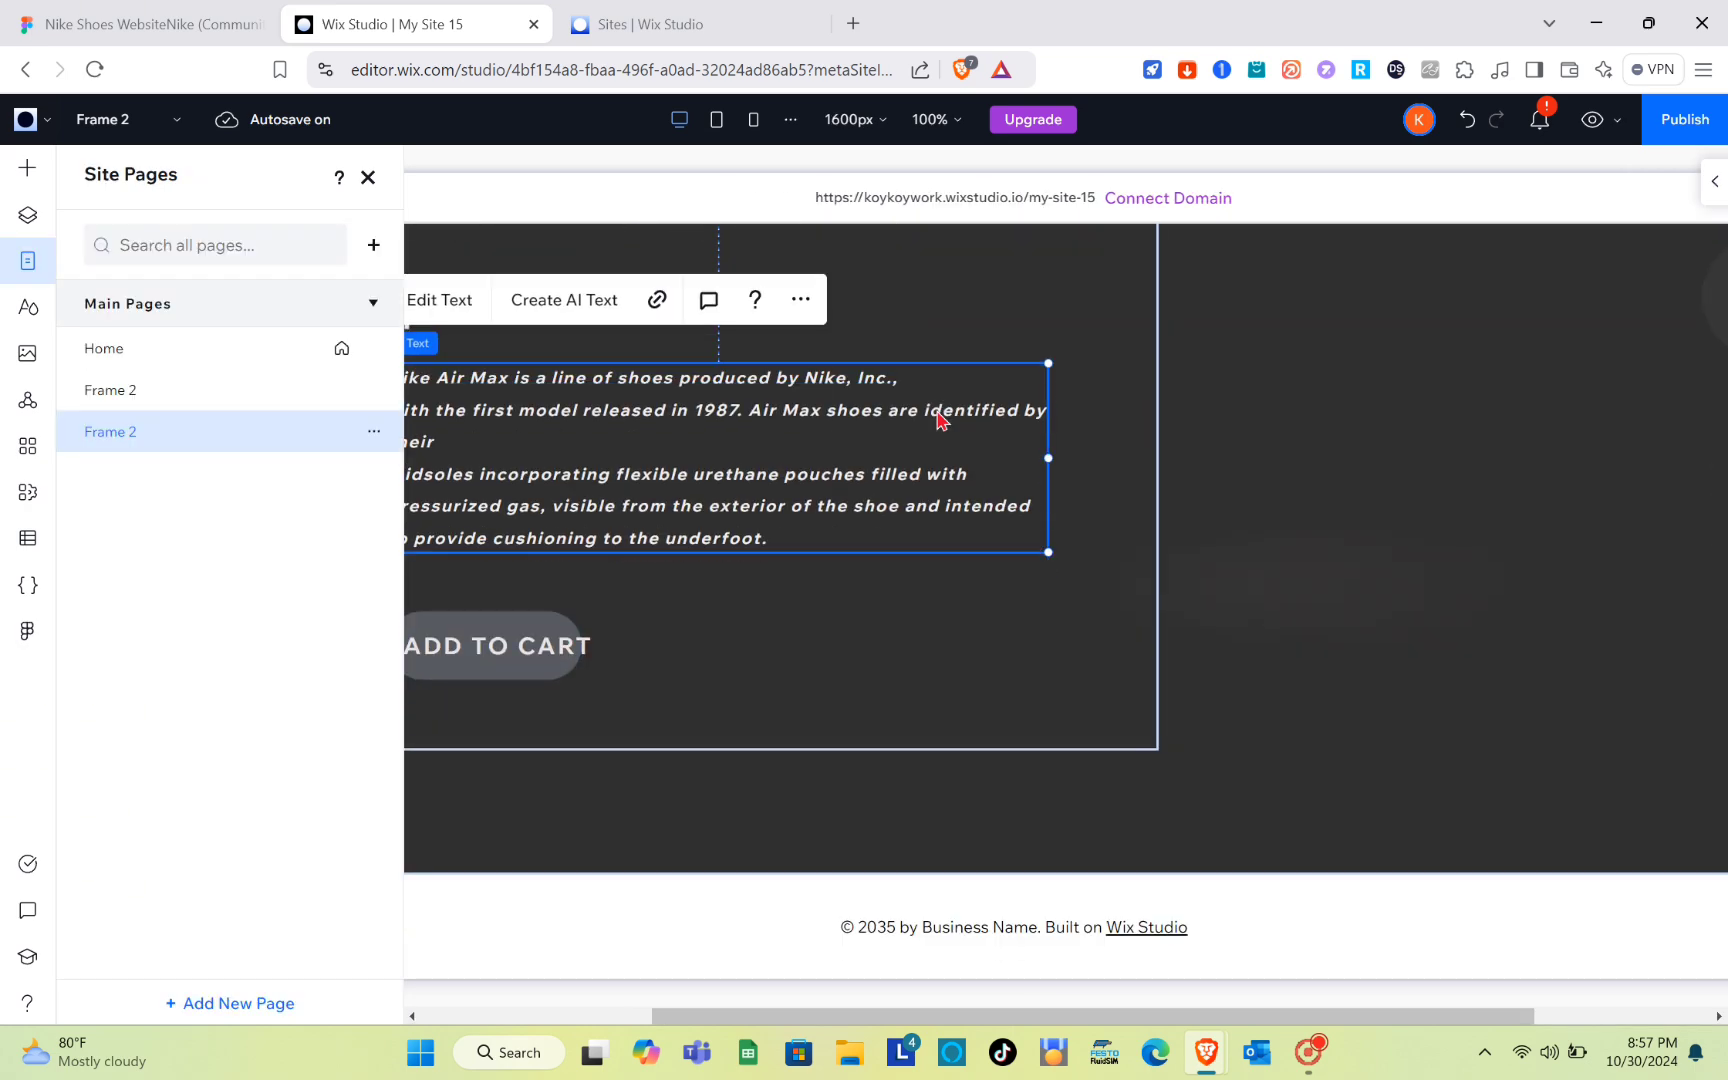
scroll(940, 420, up, 5)
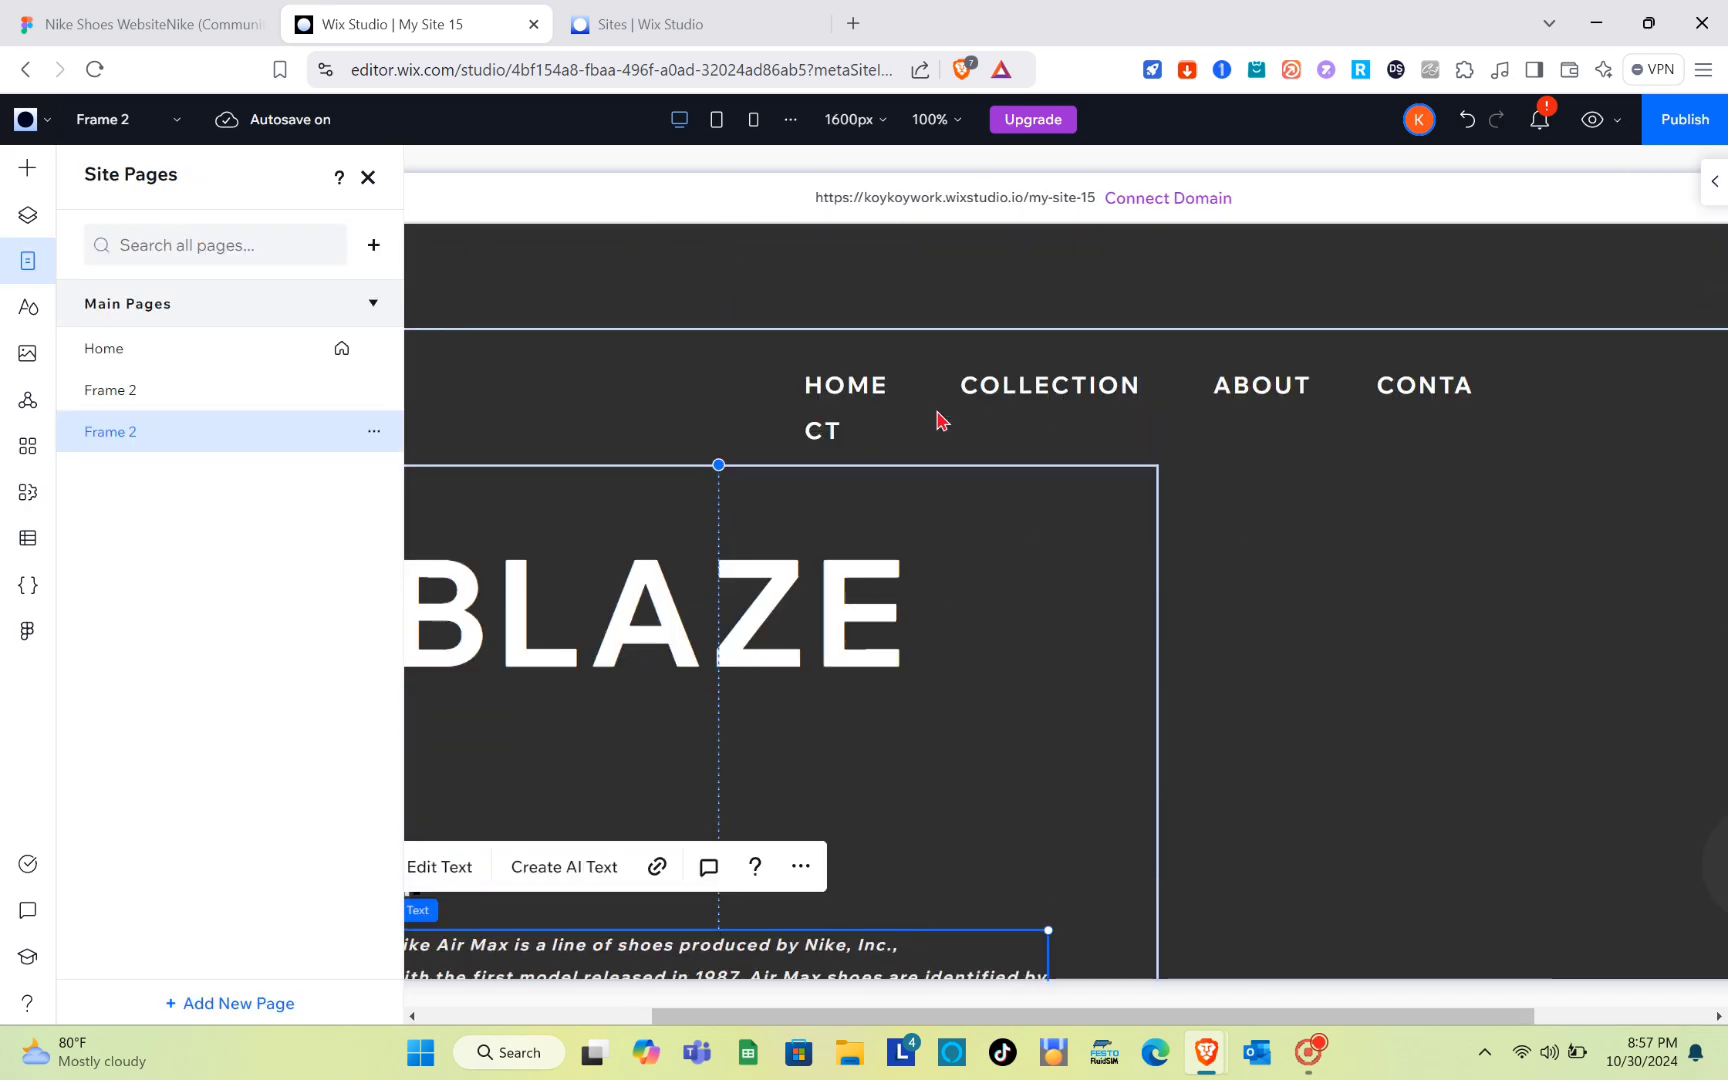
Step: Open the first Frame 2 page from the site pages, close the page list and look over its layout
click(218, 401)
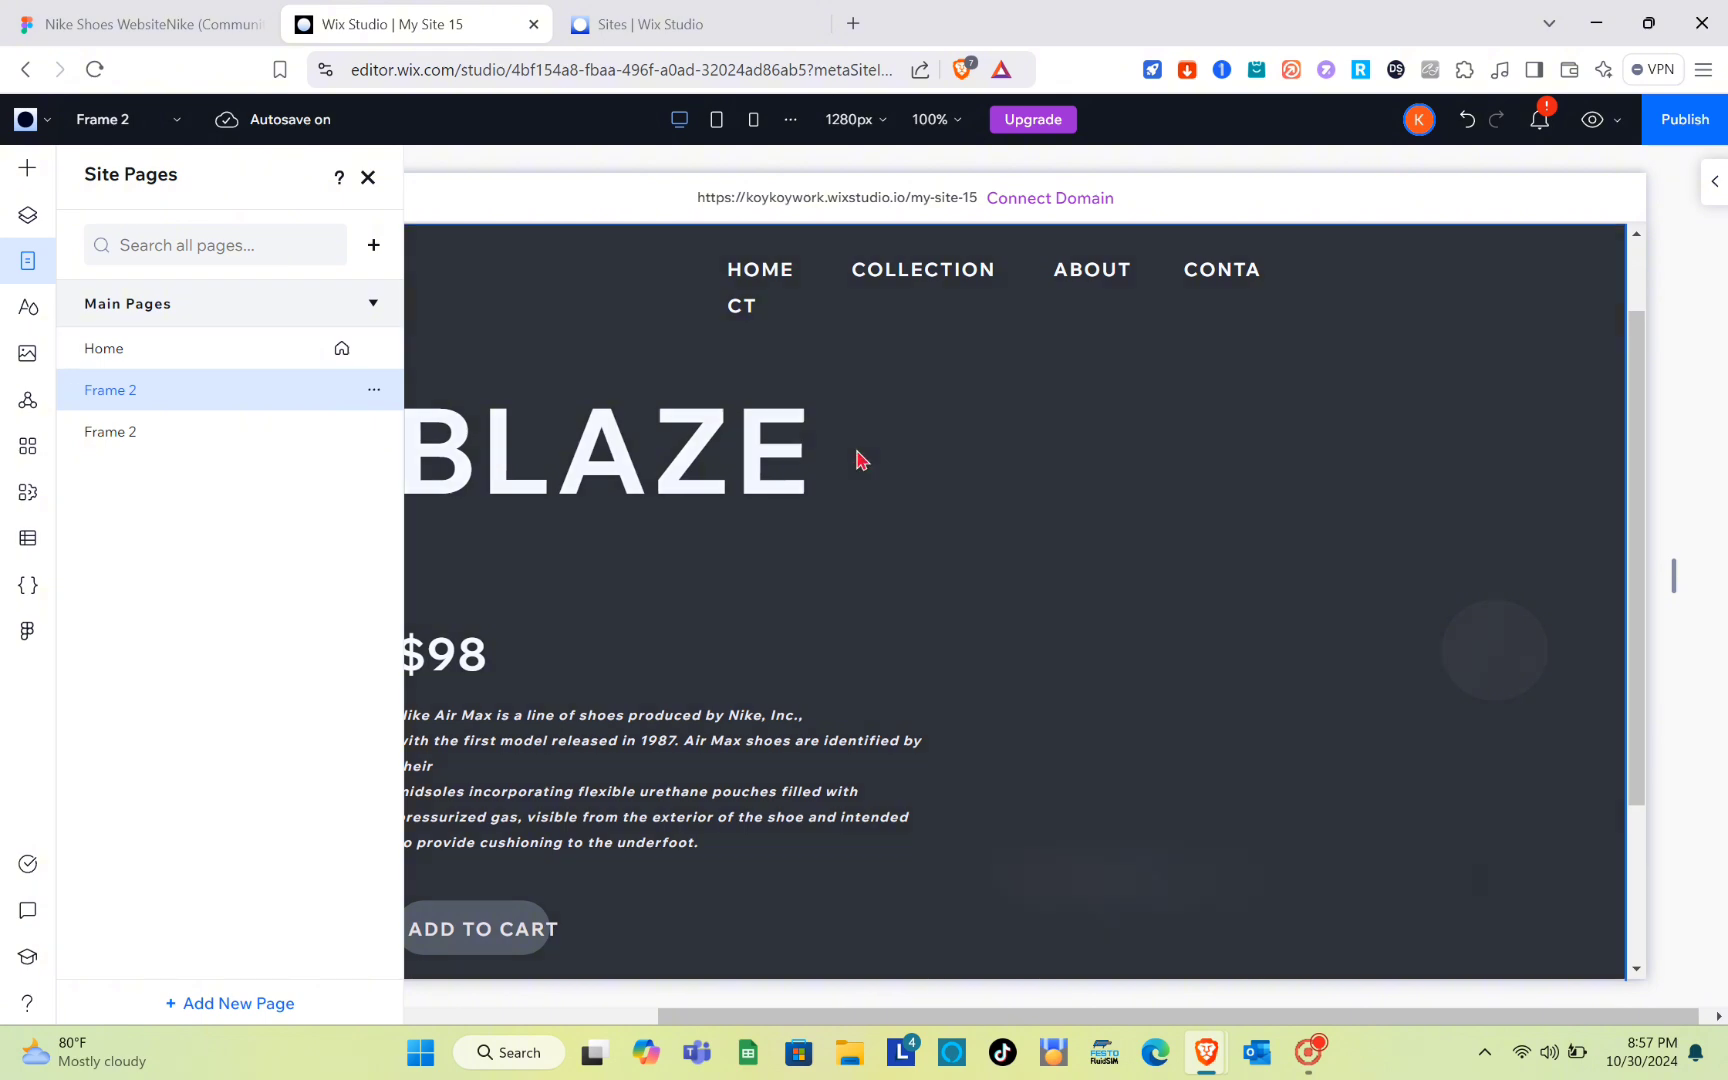
scroll(1020, 521, up, 1)
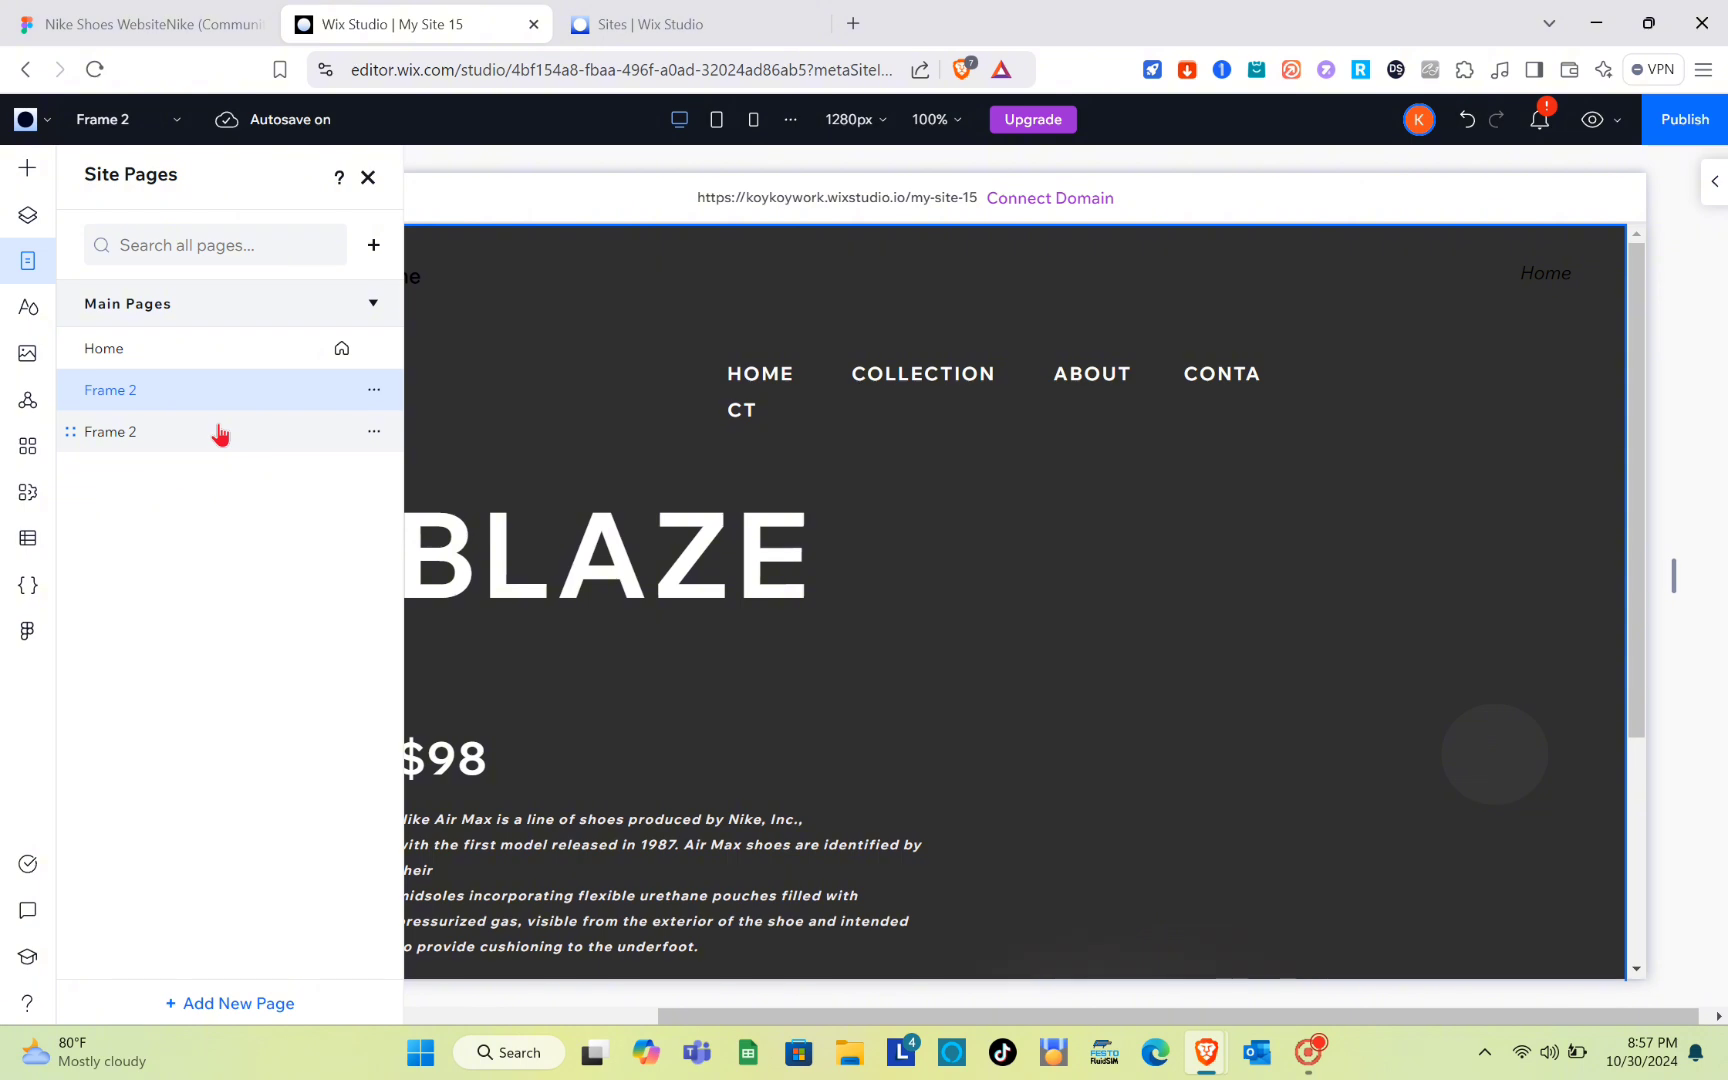
click(368, 177)
scroll(806, 587, down, 3)
scroll(806, 587, up, 3)
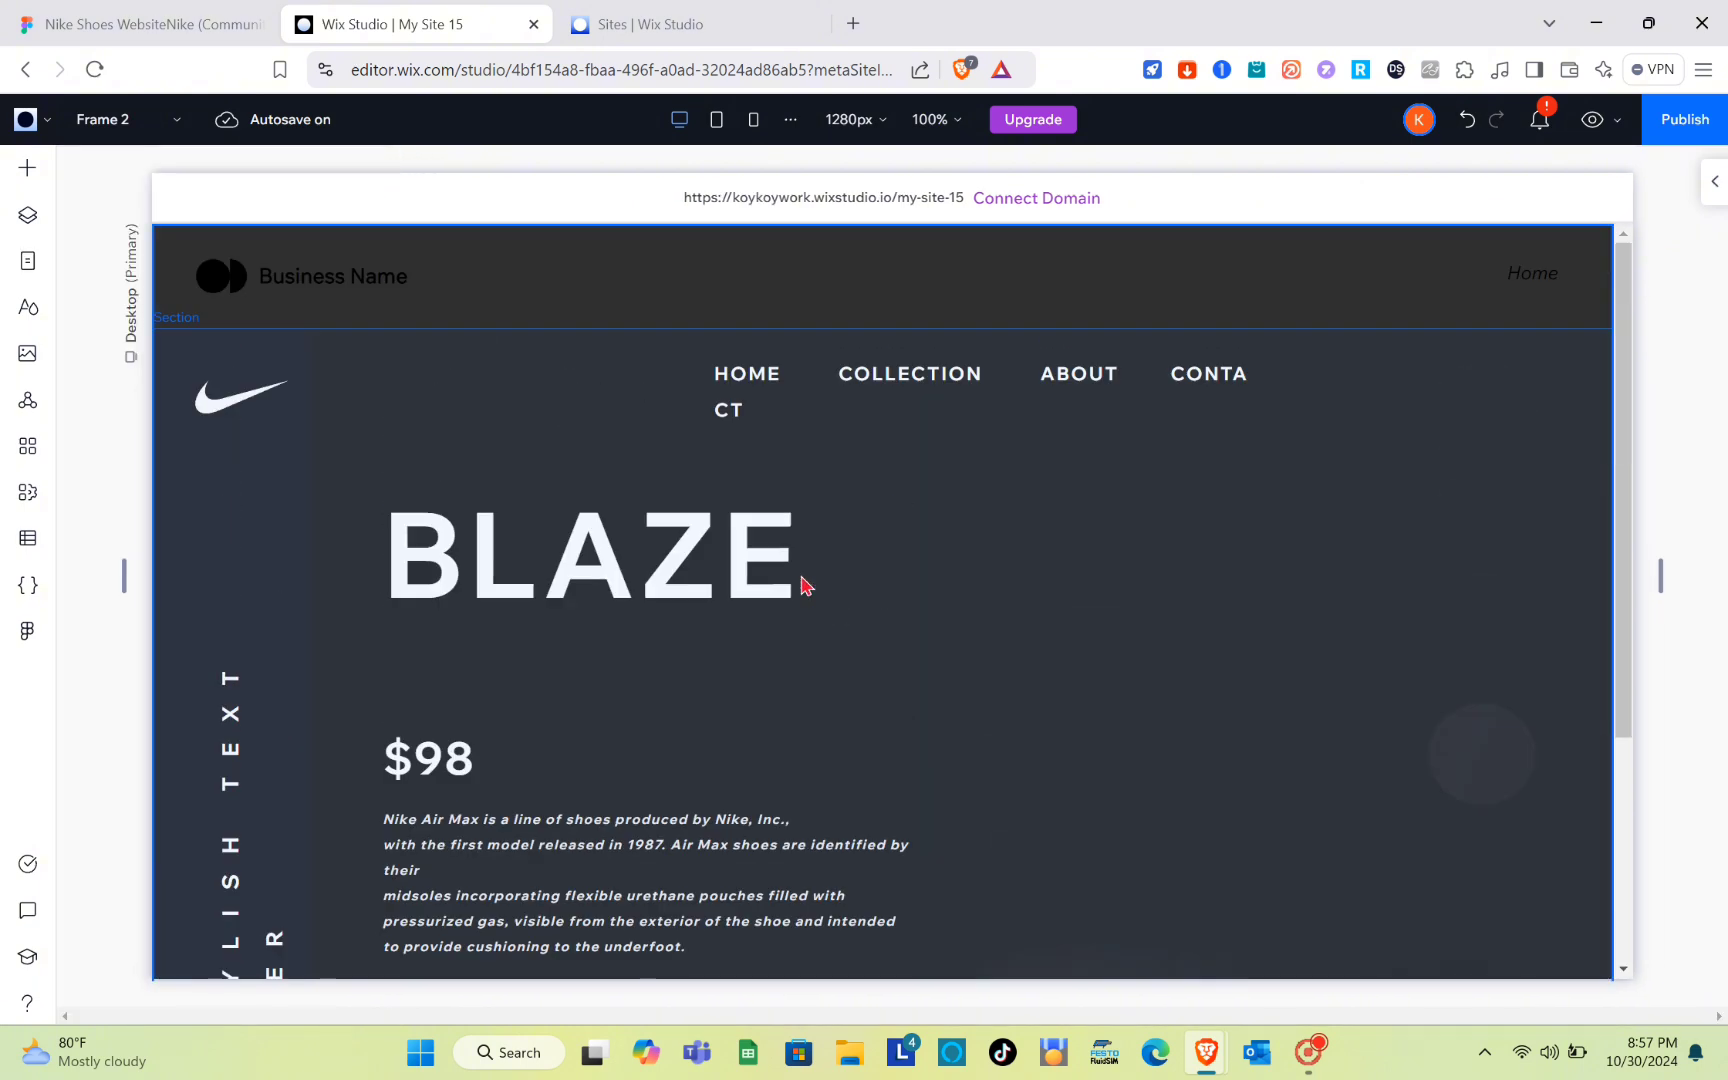
Step: Switch to Figma and compare the layouts of Frame 2 and Frame 3 on the canvas
click(150, 24)
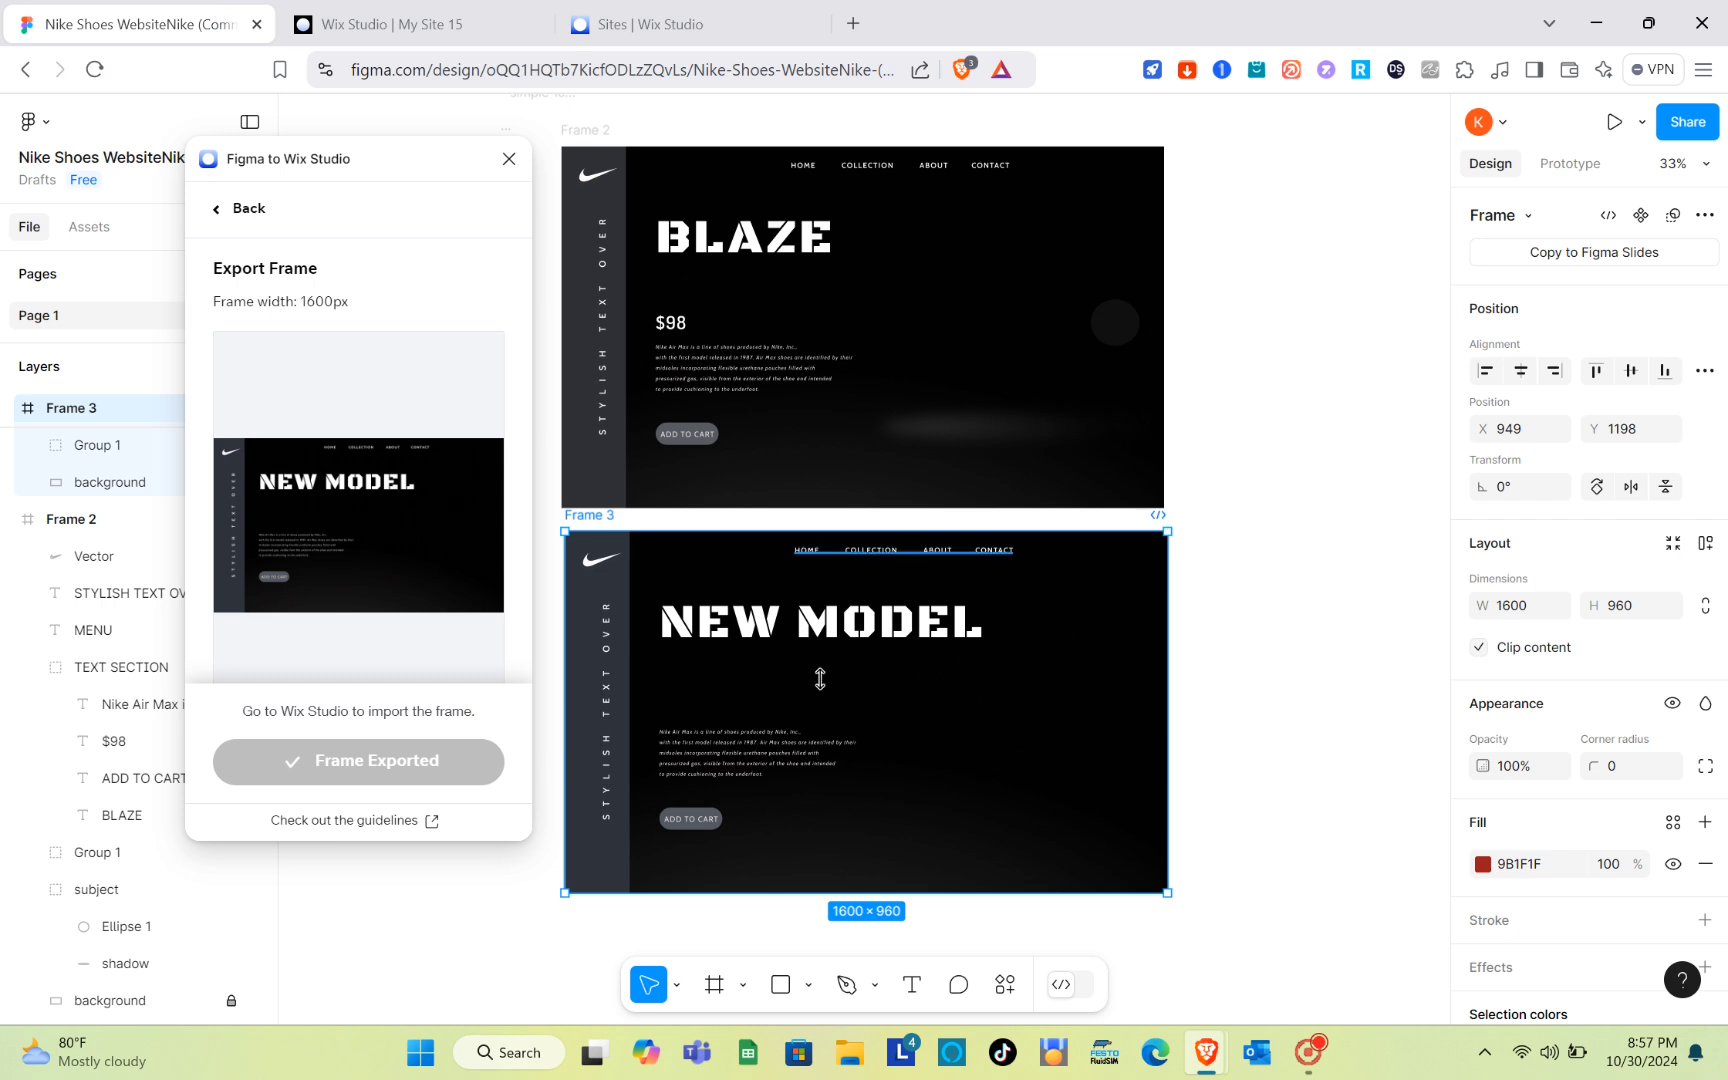
scroll(913, 763, down, 5)
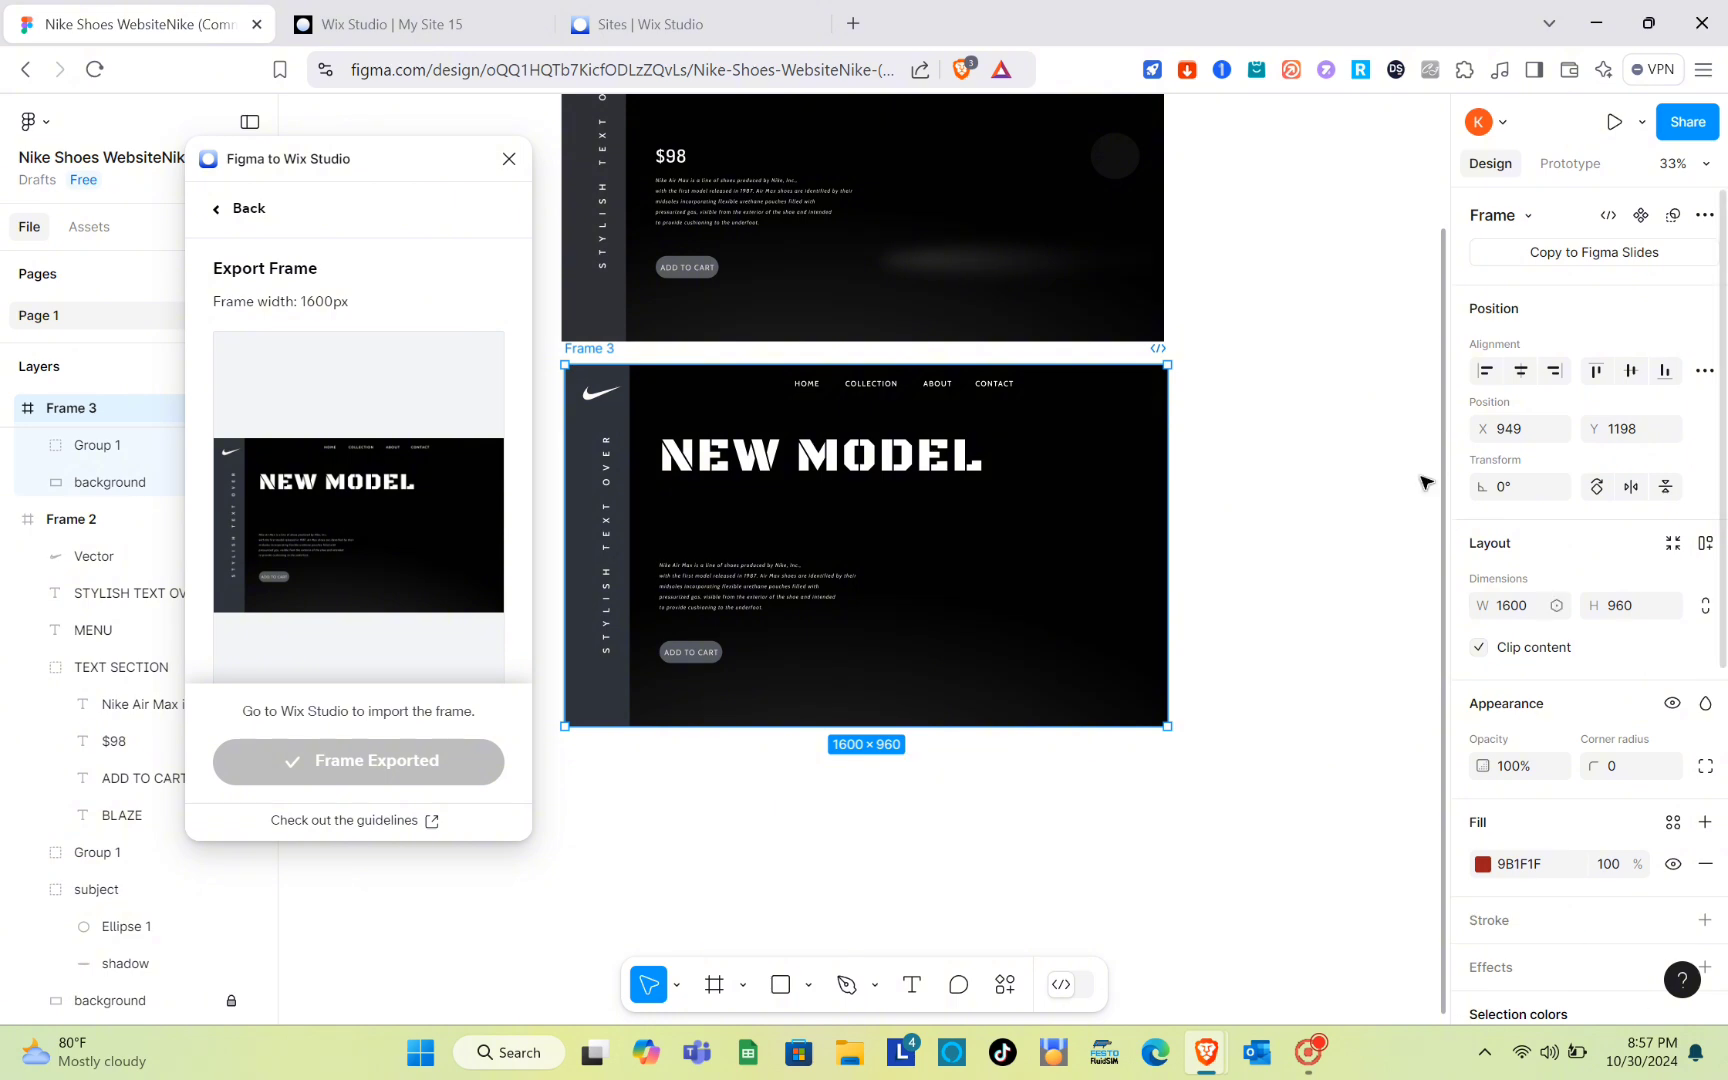
scroll(889, 382, down, 4)
scroll(889, 382, up, 12)
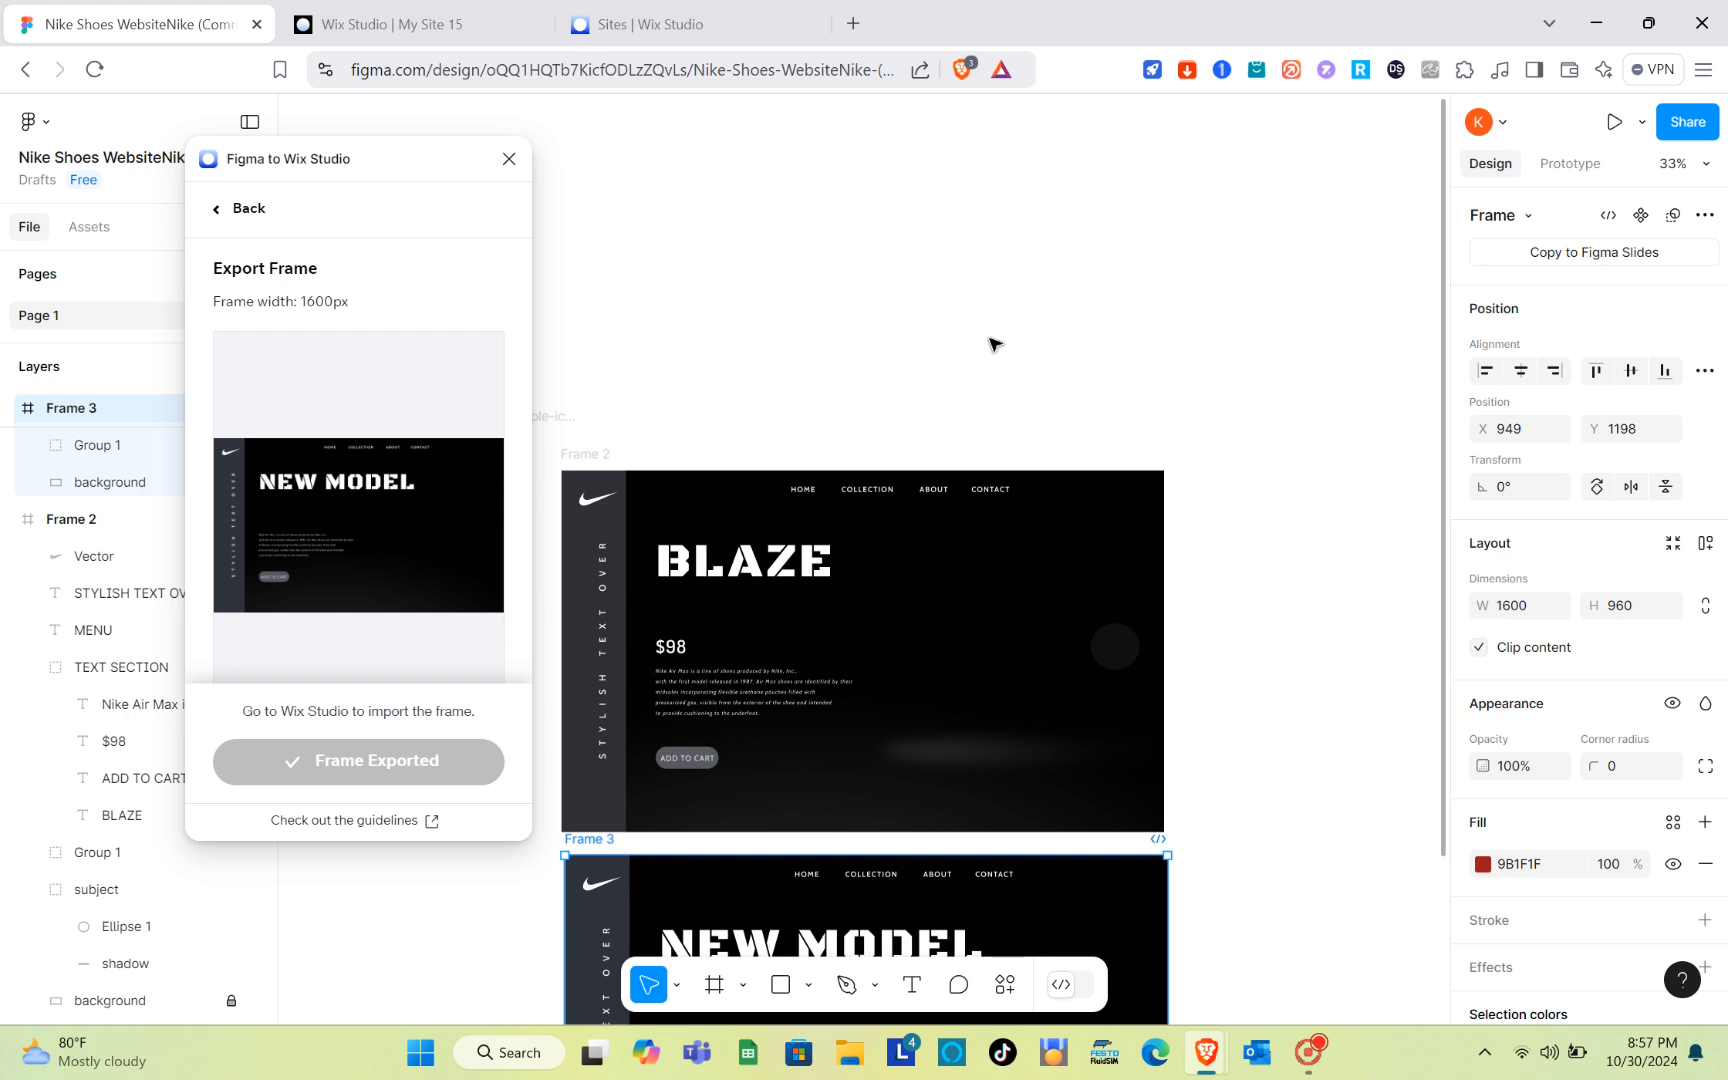
Step: Switch to Wix Studio, add a title element beside the BLAZE heading and open its text for editing
click(402, 17)
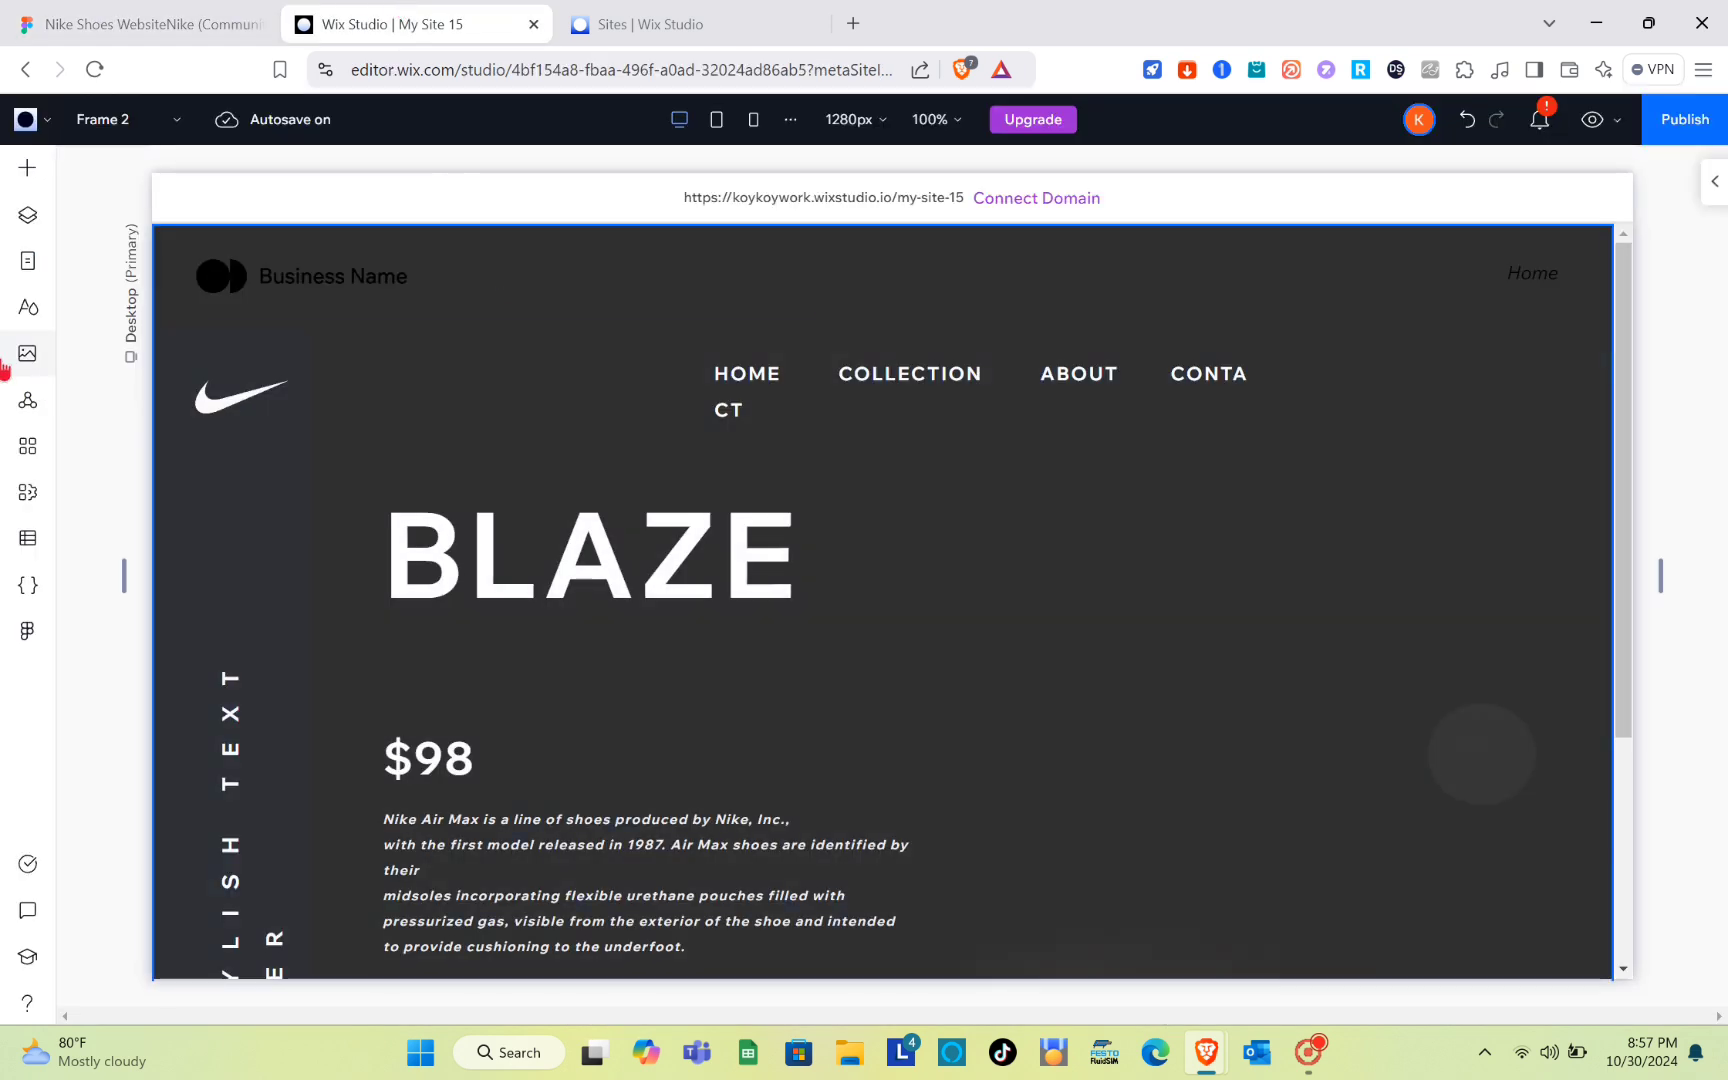
click(26, 168)
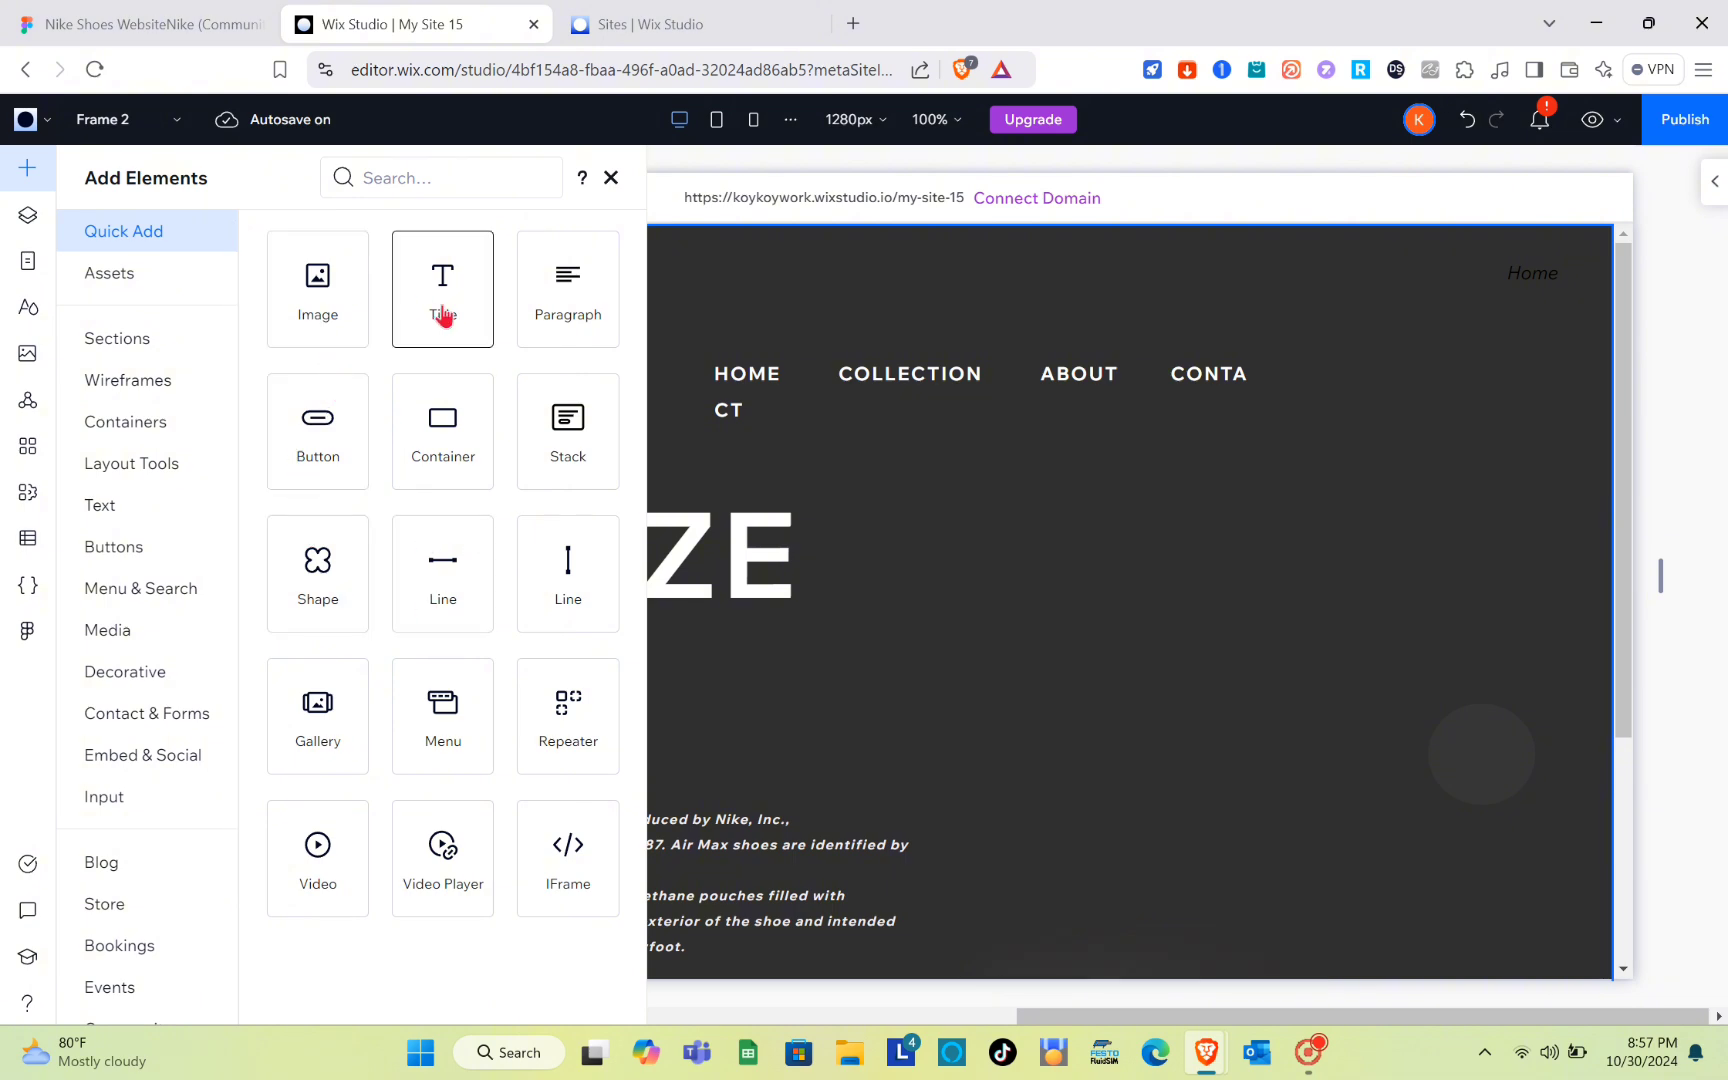
drag(444, 309, 1100, 594)
click(1097, 592)
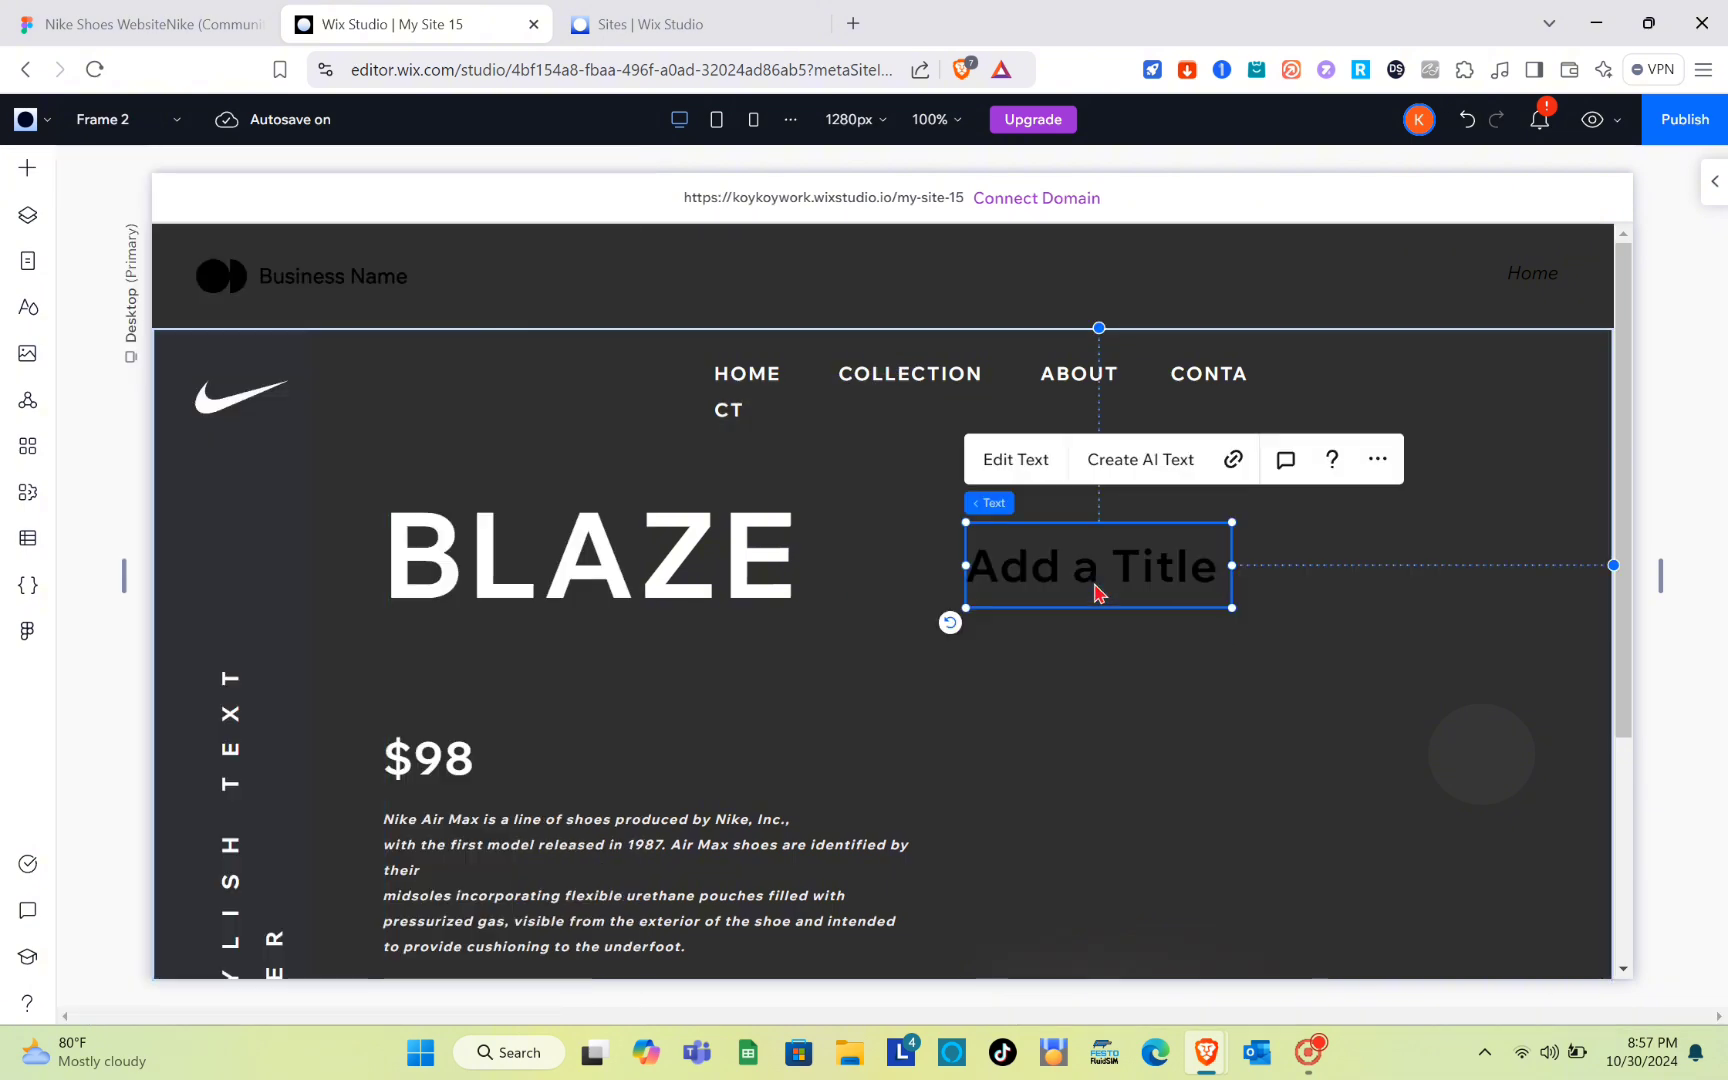
double_click(1095, 583)
Step: Add a new section between the imported BLAZE section and the footer
scroll(1099, 783, down, 3)
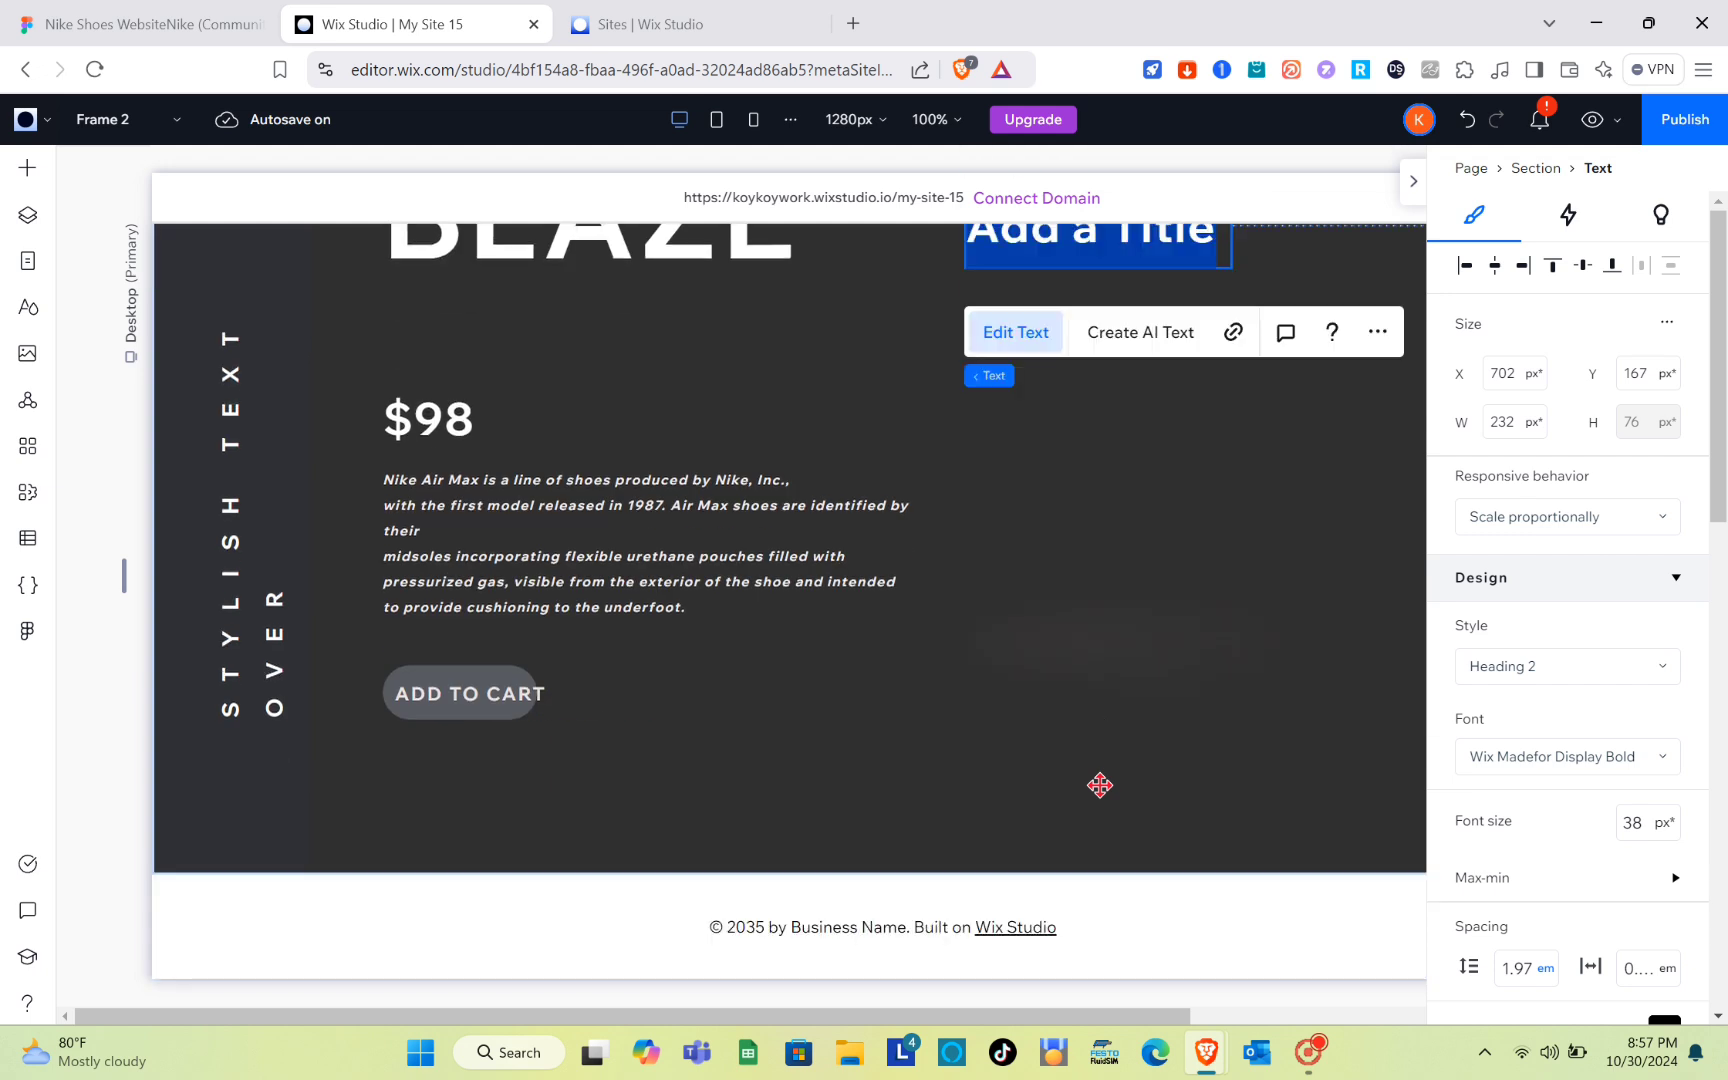
click(791, 866)
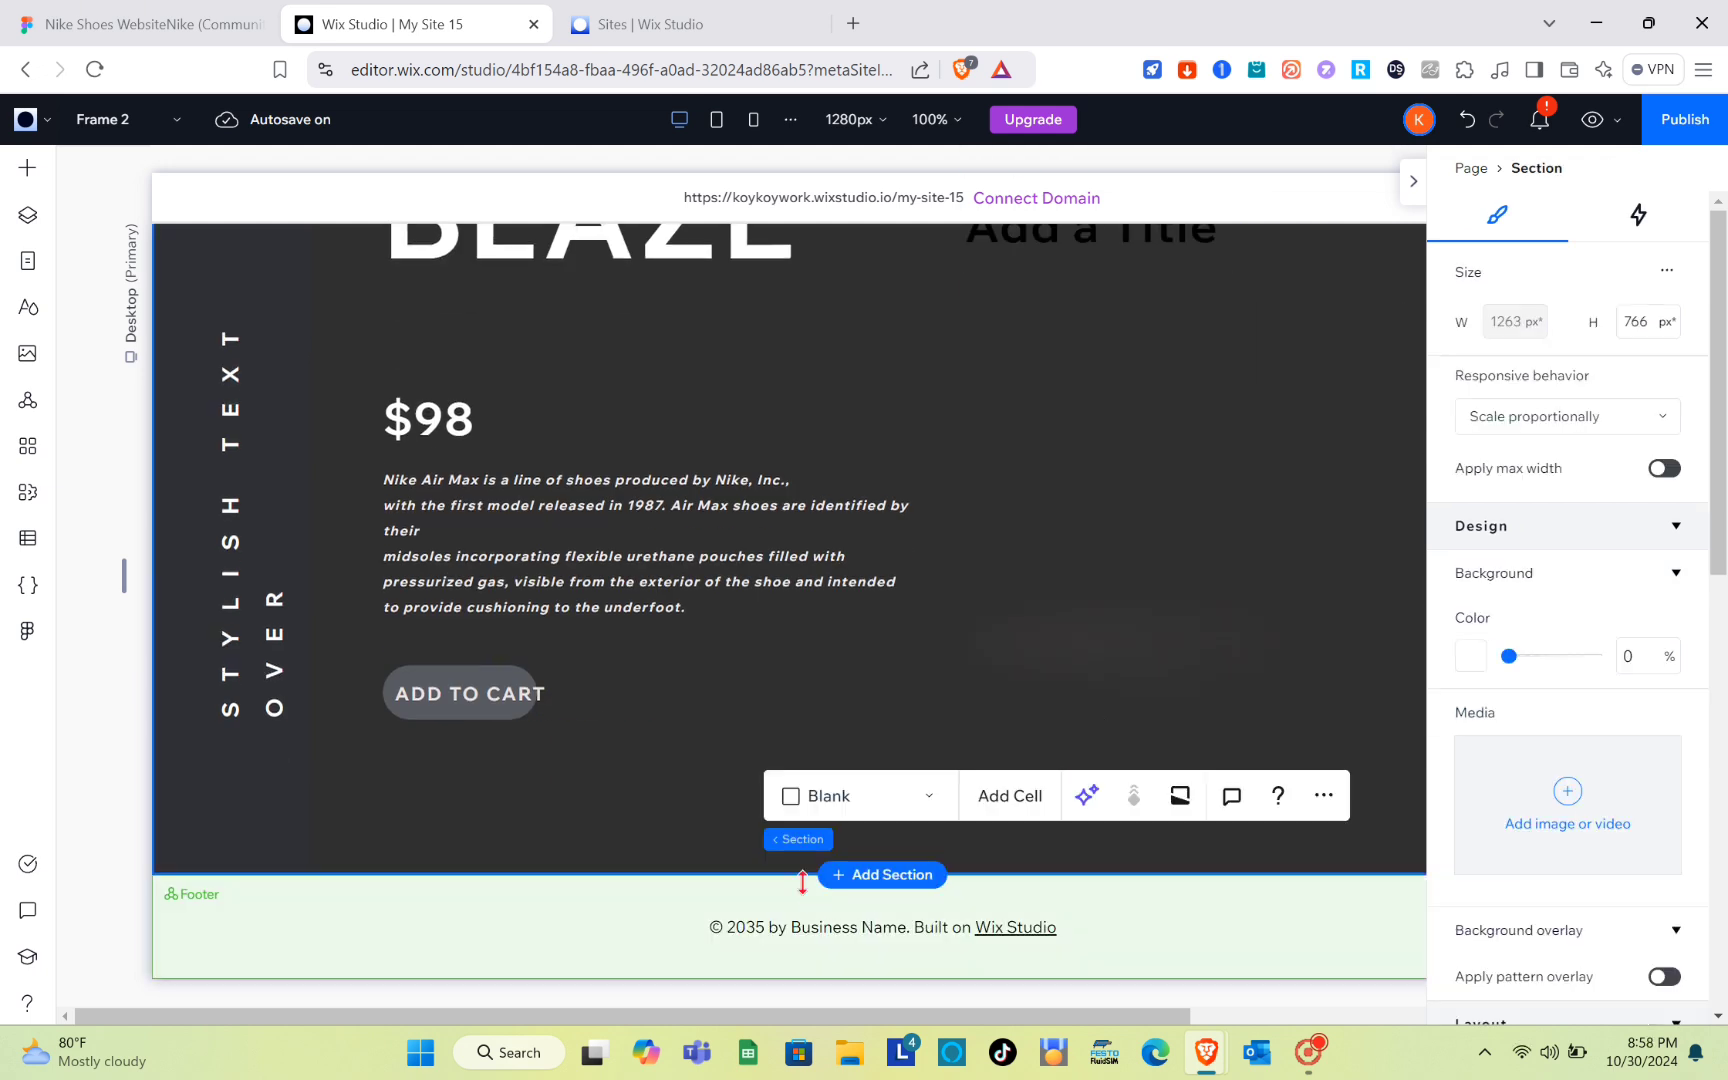
click(879, 880)
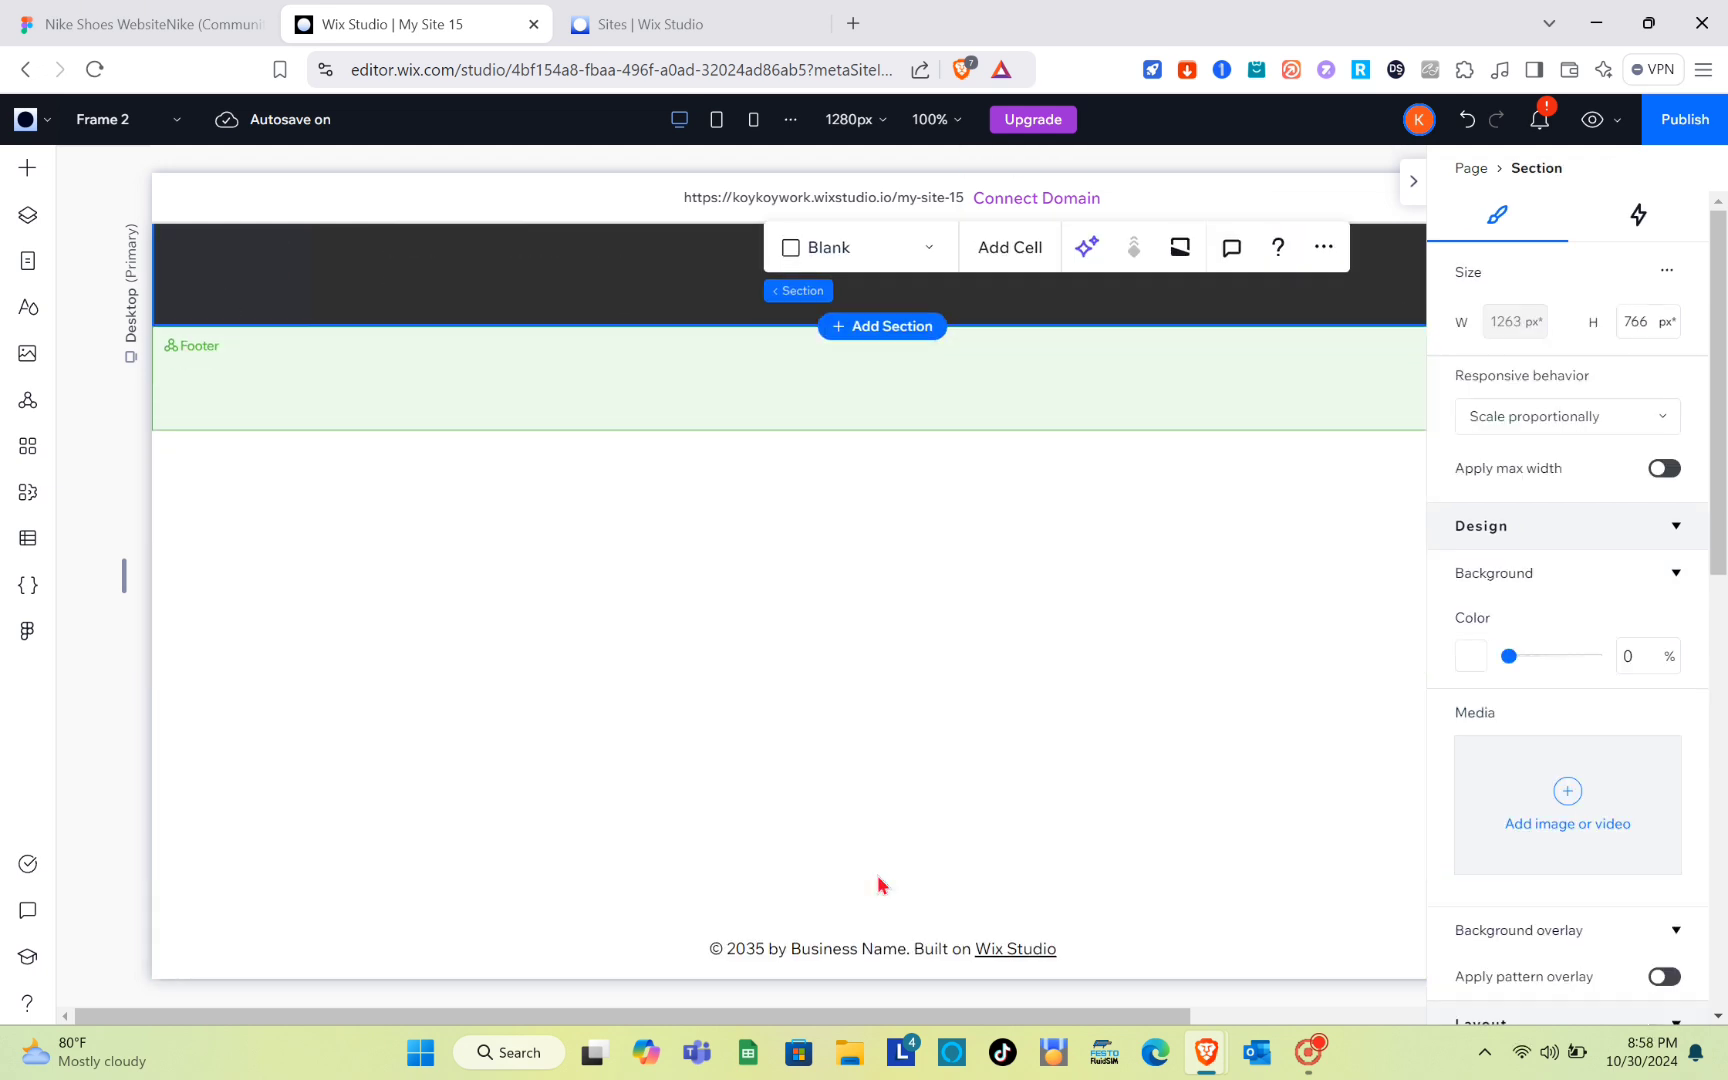